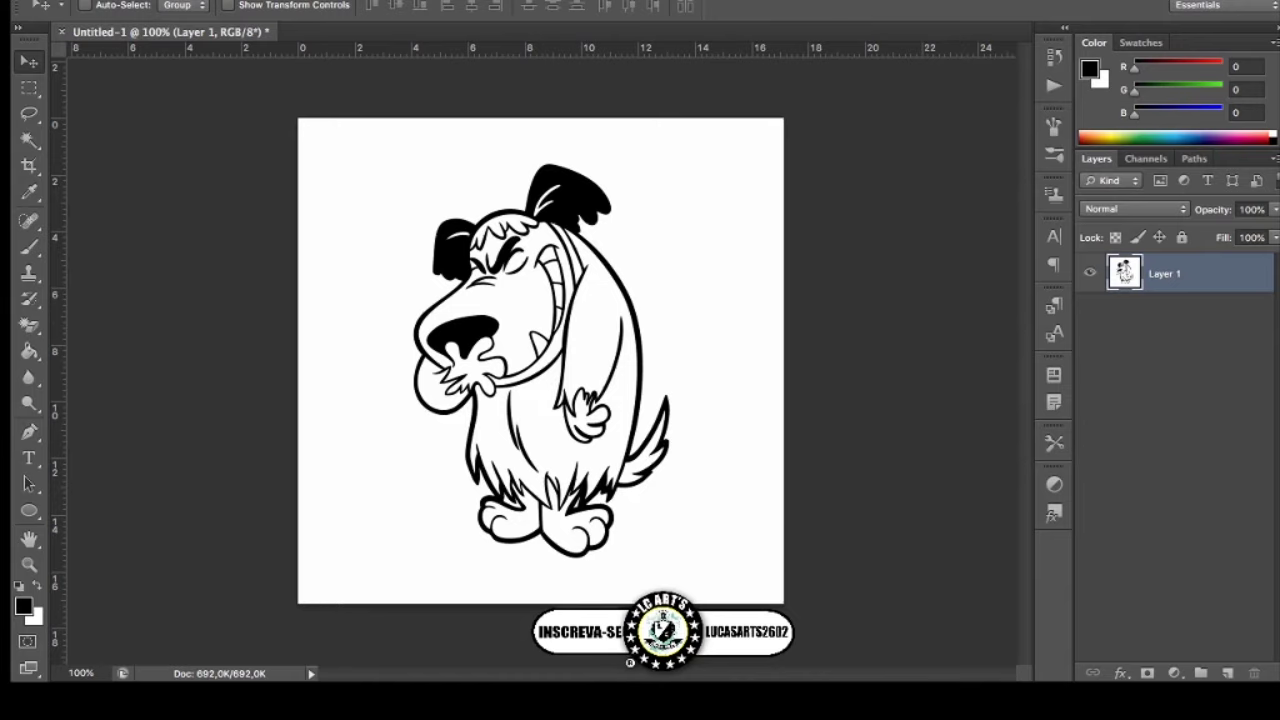
# Erase the white background around the dog and paste the coloured reference image as Layer 2.
pyautogui.press('p')
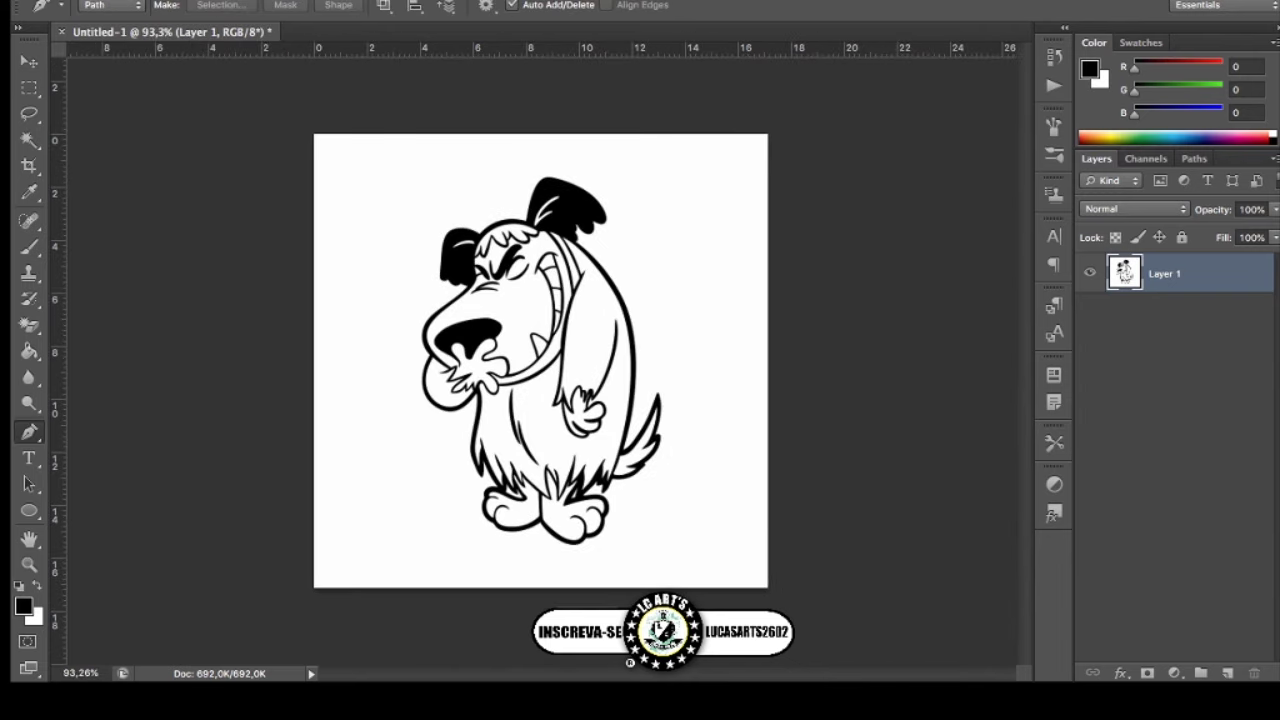
pyautogui.press('e')
pyautogui.click(350, 170)
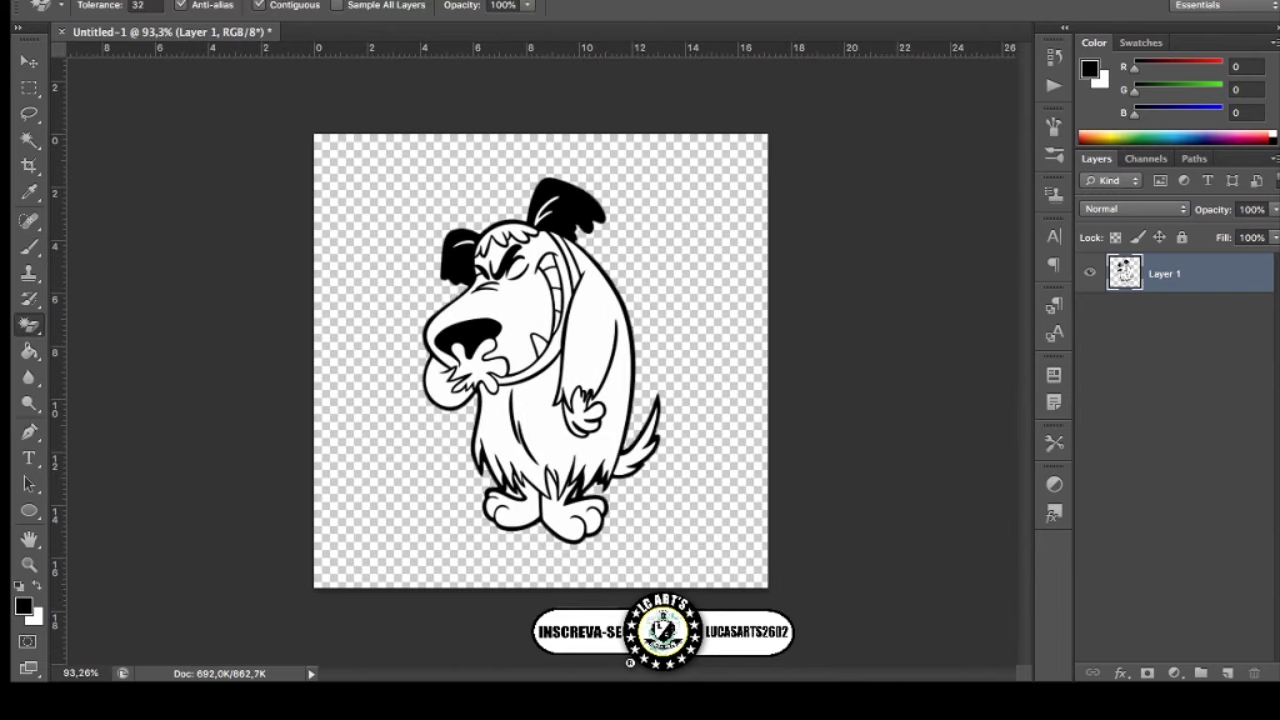
pyautogui.press('m')
pyautogui.press('p')
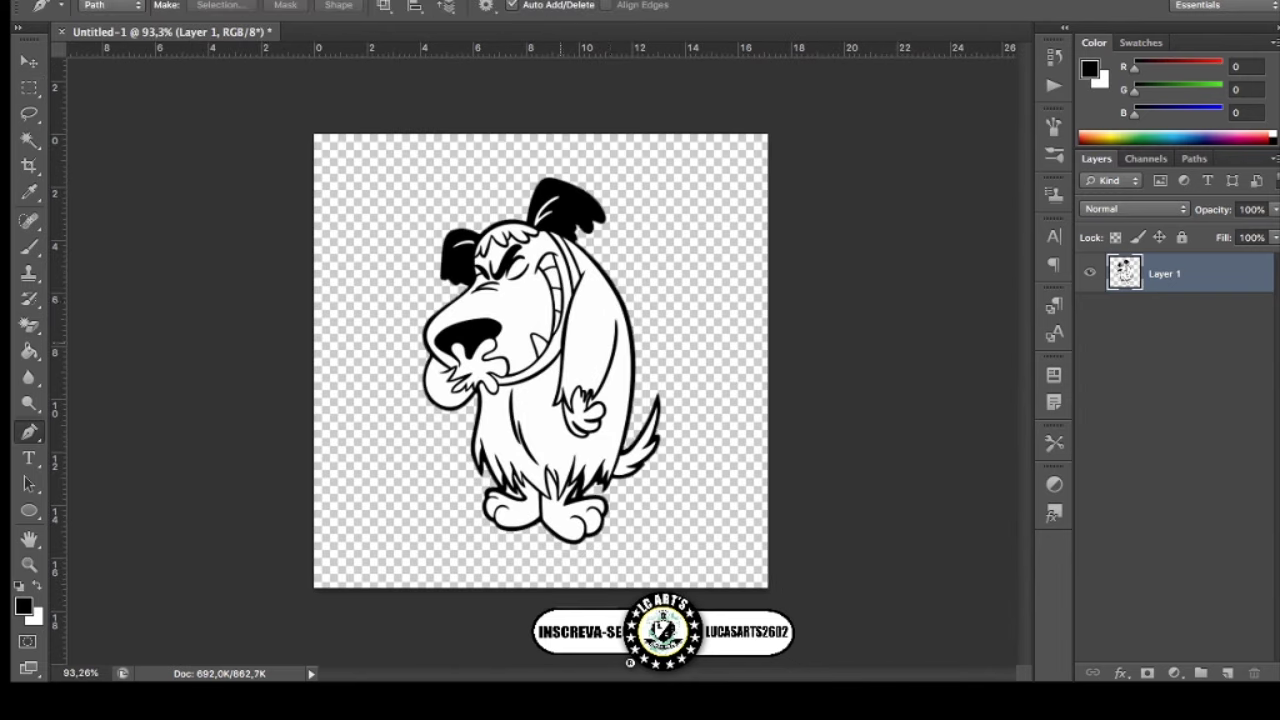
pyautogui.scroll(1, 541, 361)
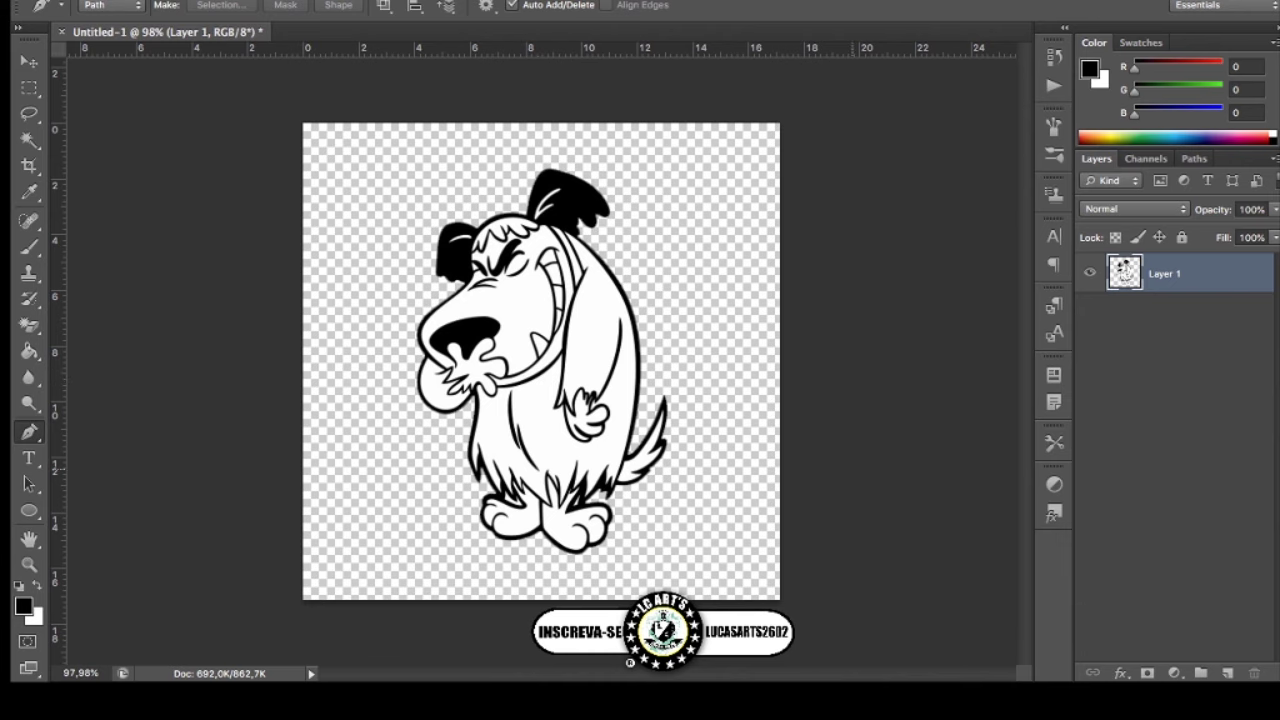
pyautogui.hotkey('ctrl', 'v')
# Position the reference over the canvas and sample the dog's beige skin colour (200, 202, 155).
pyautogui.press('v')
pyautogui.moveTo(600, 300); pyautogui.dragTo(400, 360)
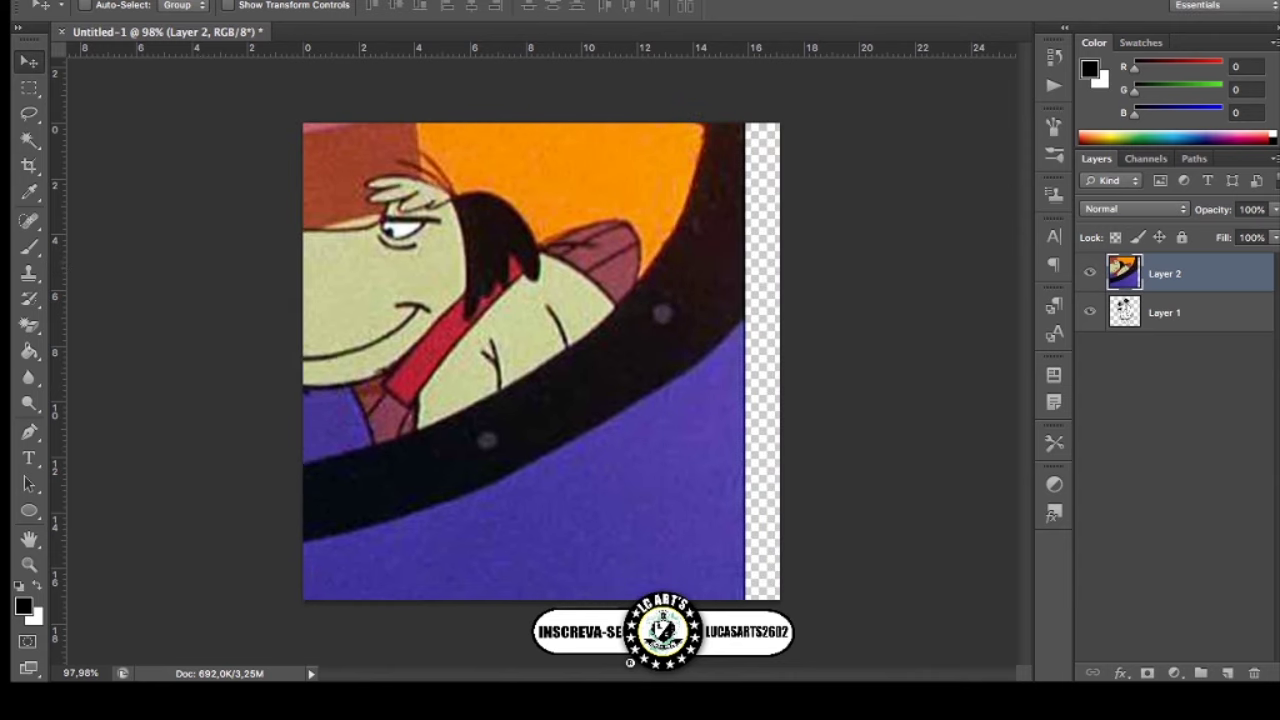
pyautogui.press('i')
pyautogui.click(360, 290)
pyautogui.hotkey('ctrl', ',')
pyautogui.press('p')
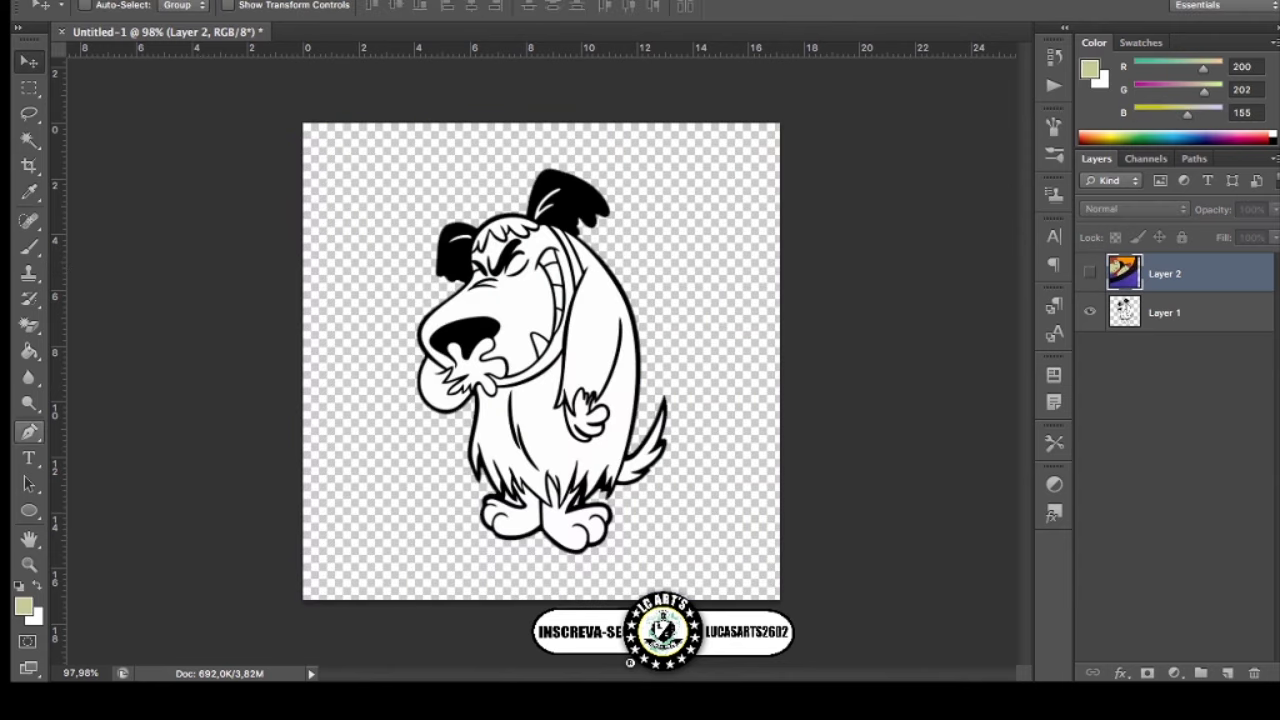
# Hide the reference layer and add an empty Layer 3.
pyautogui.hotkey('ctrl', 'alt', 'shift', 'n')
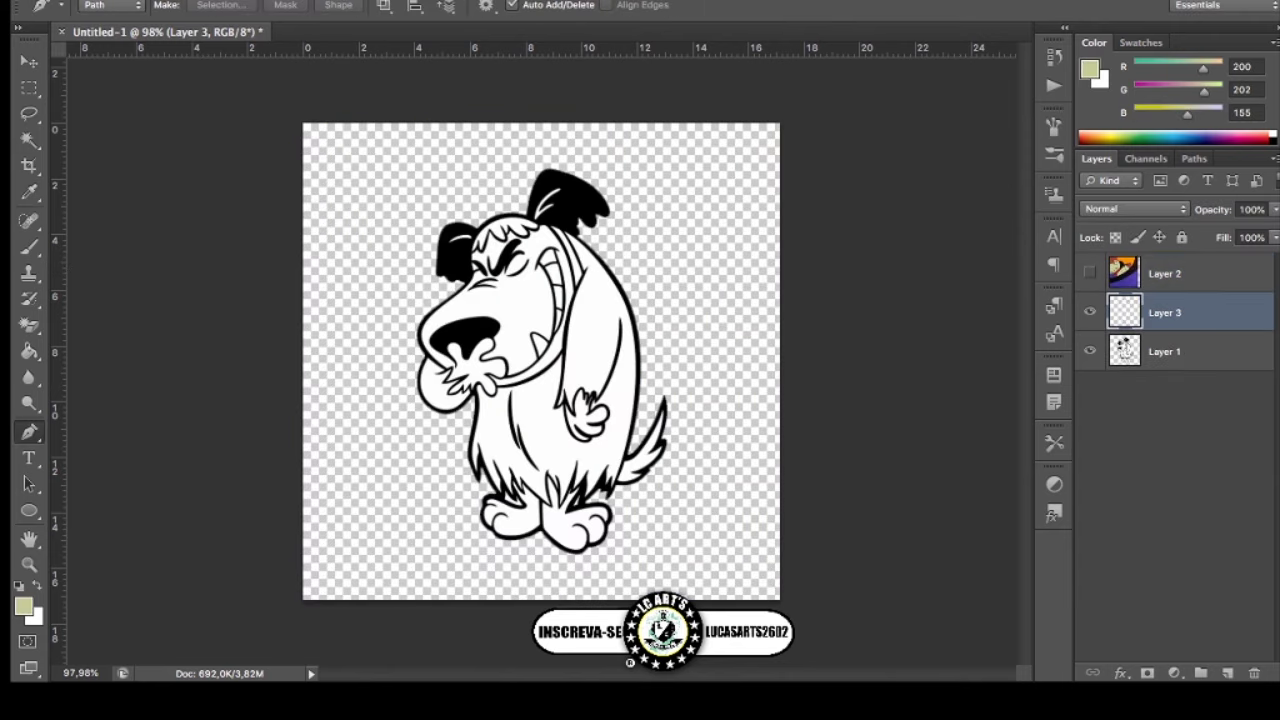
pyautogui.scroll(5, 540, 360)
pyautogui.scroll(-8, 540, 360)
pyautogui.scroll(3, 540, 360)
pyautogui.scroll(2, 465, 330)
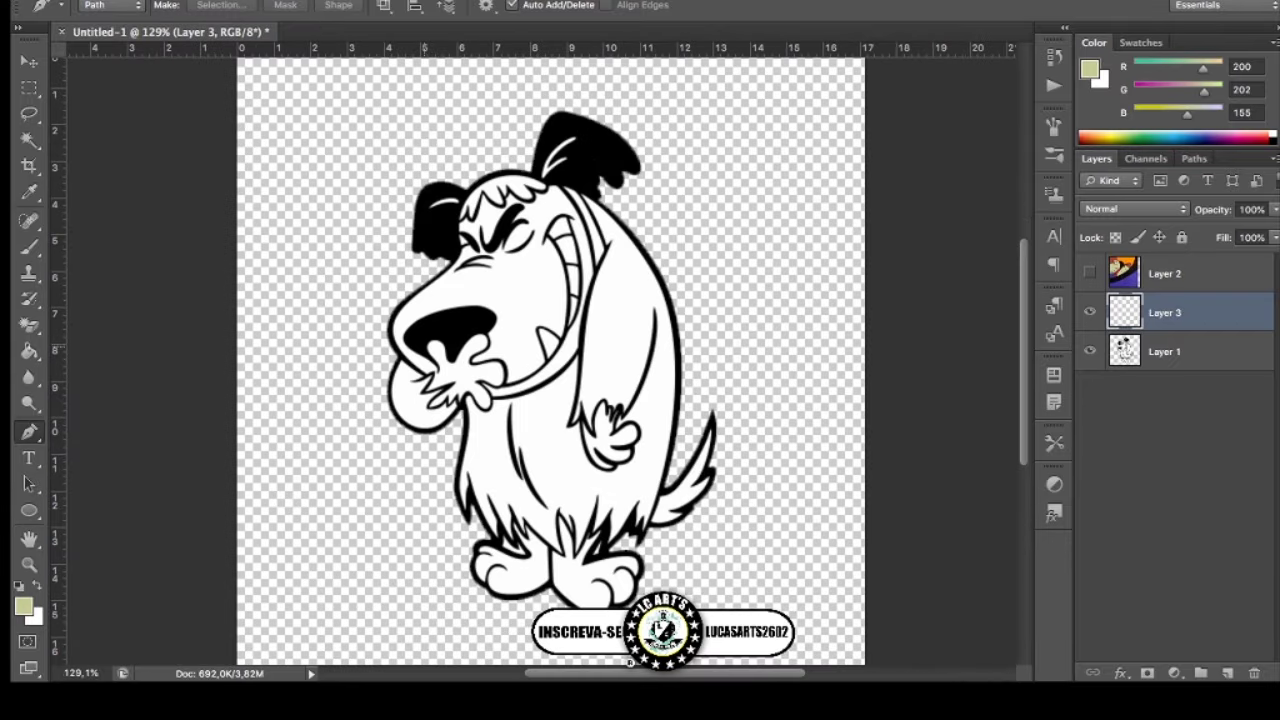
pyautogui.scroll(2, 465, 330)
pyautogui.scroll(2, 465, 330)
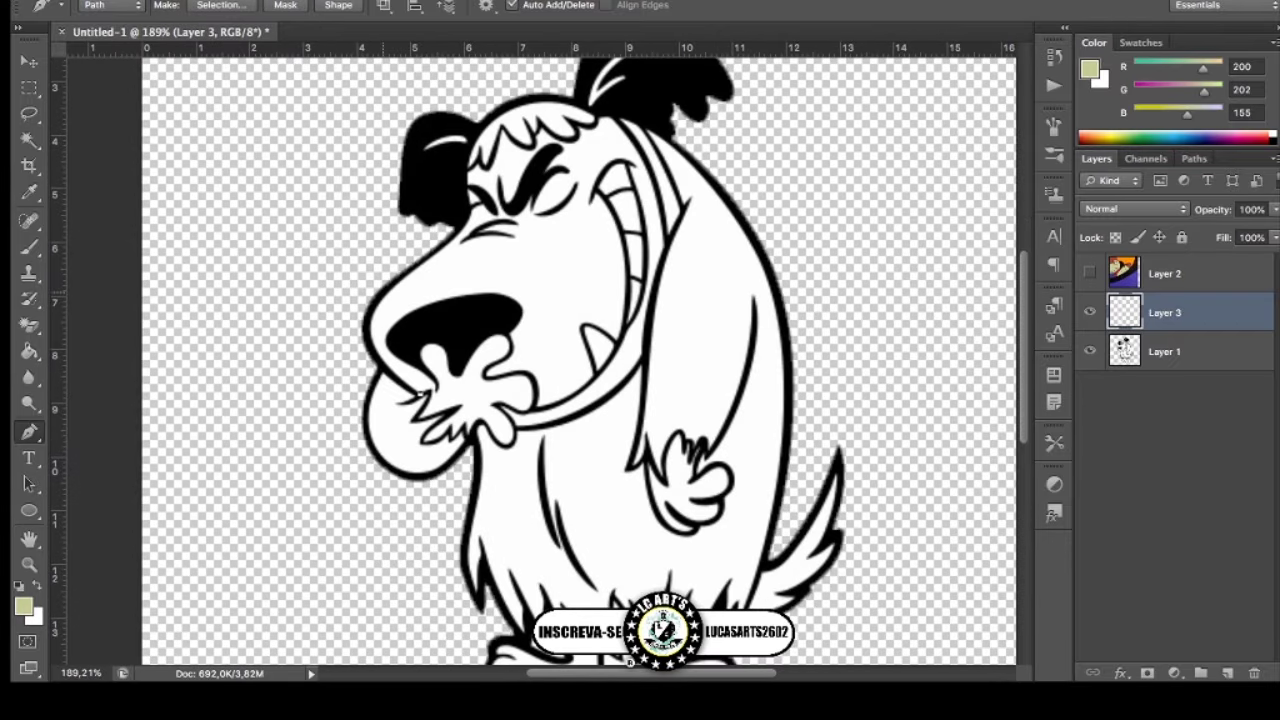
# On the line-art layer, select and delete the white fill inside the dog.
pyautogui.hotkey('alt', '[')
pyautogui.press('w')
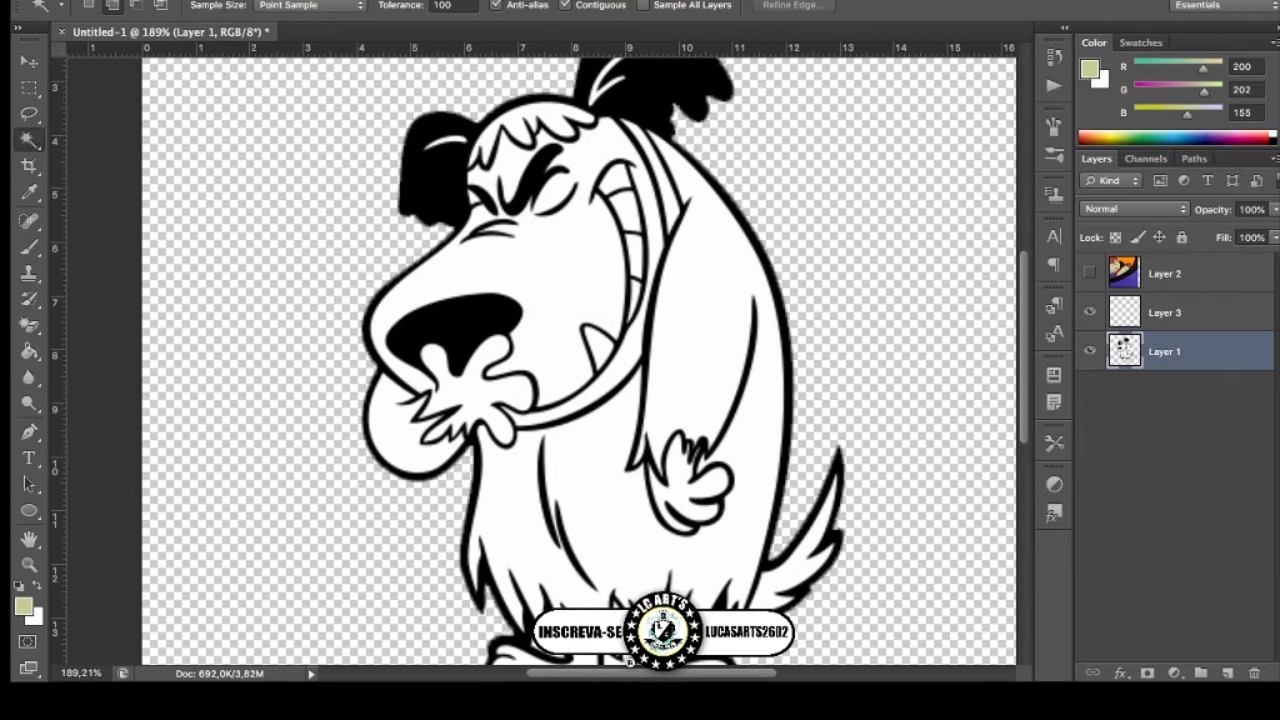
pyautogui.click(560, 480)
pyautogui.press('Delete')
pyautogui.hotkey('ctrl', 'd')
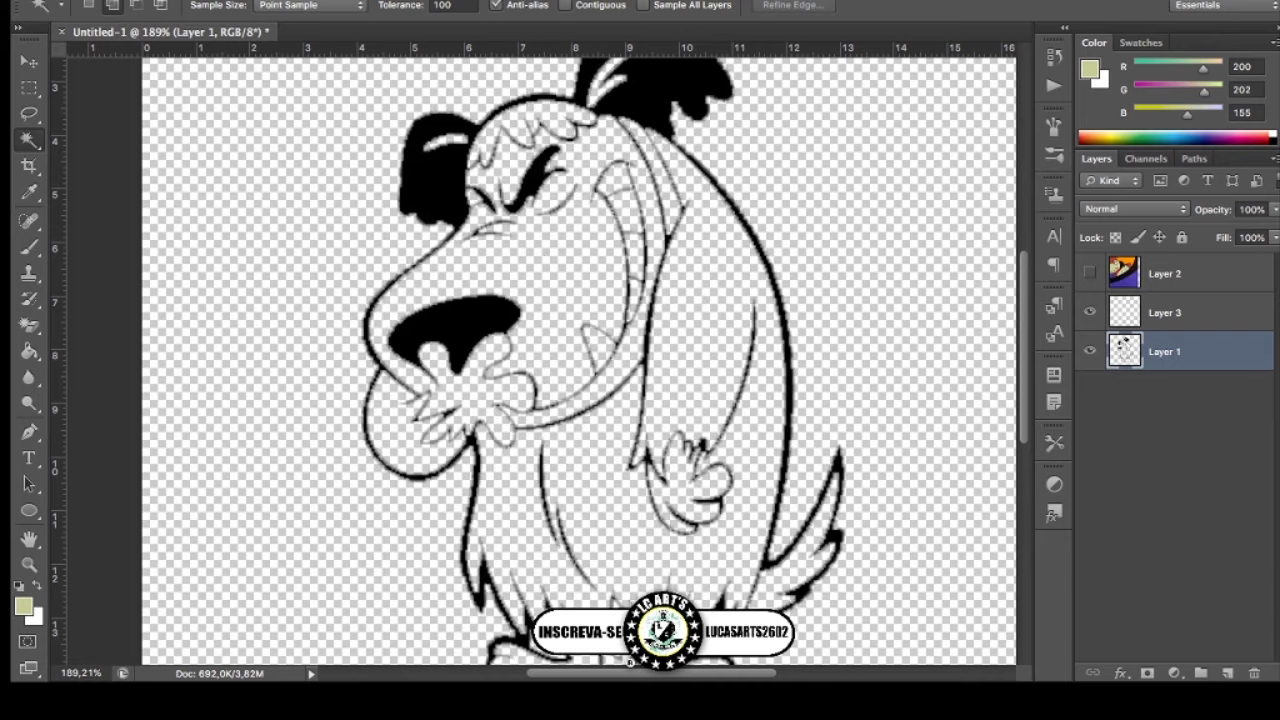
# Select the black outlines and fill them onto Layer 3.
pyautogui.click(630, 661)
pyautogui.press('p')
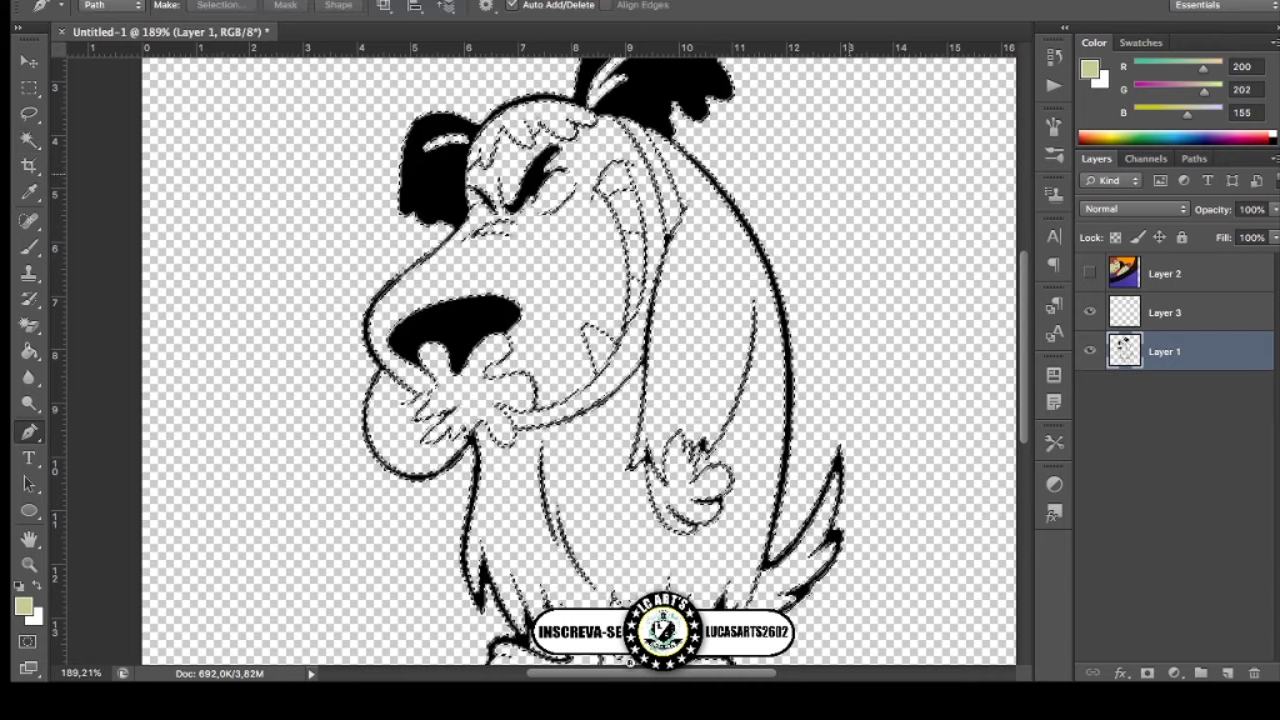
pyautogui.press('w')
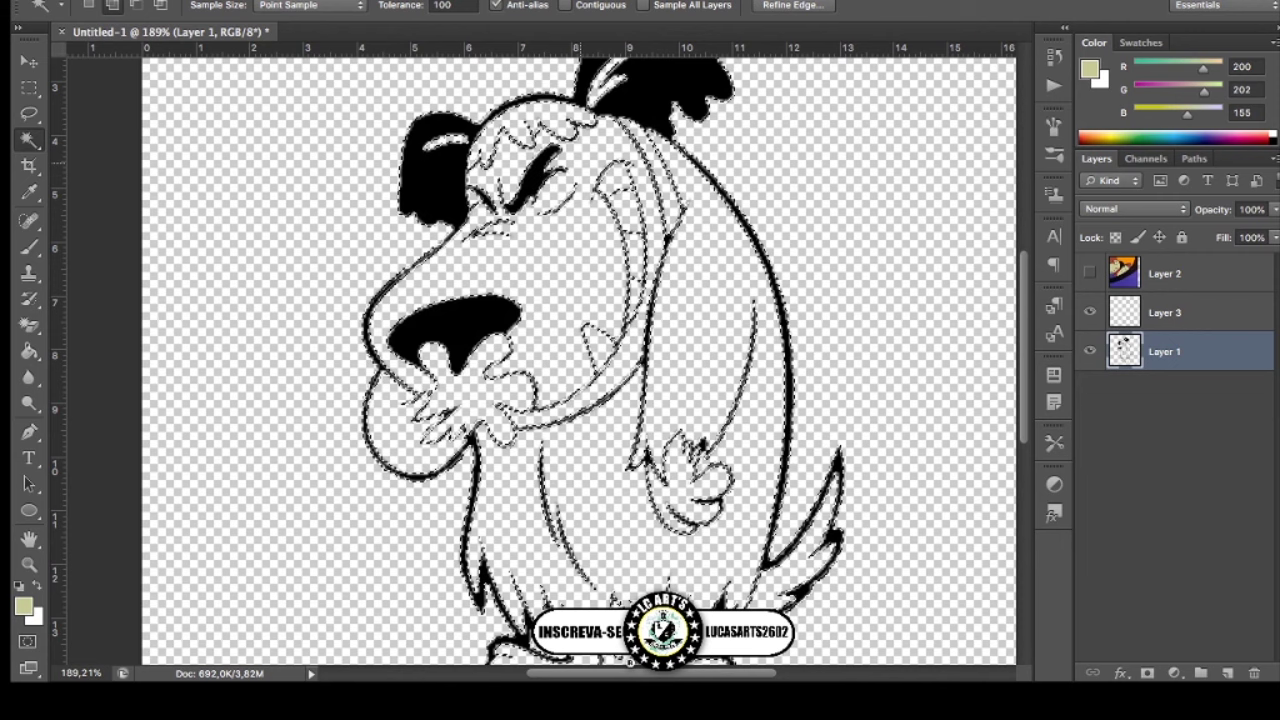
pyautogui.hotkey('ctrl', 'd')
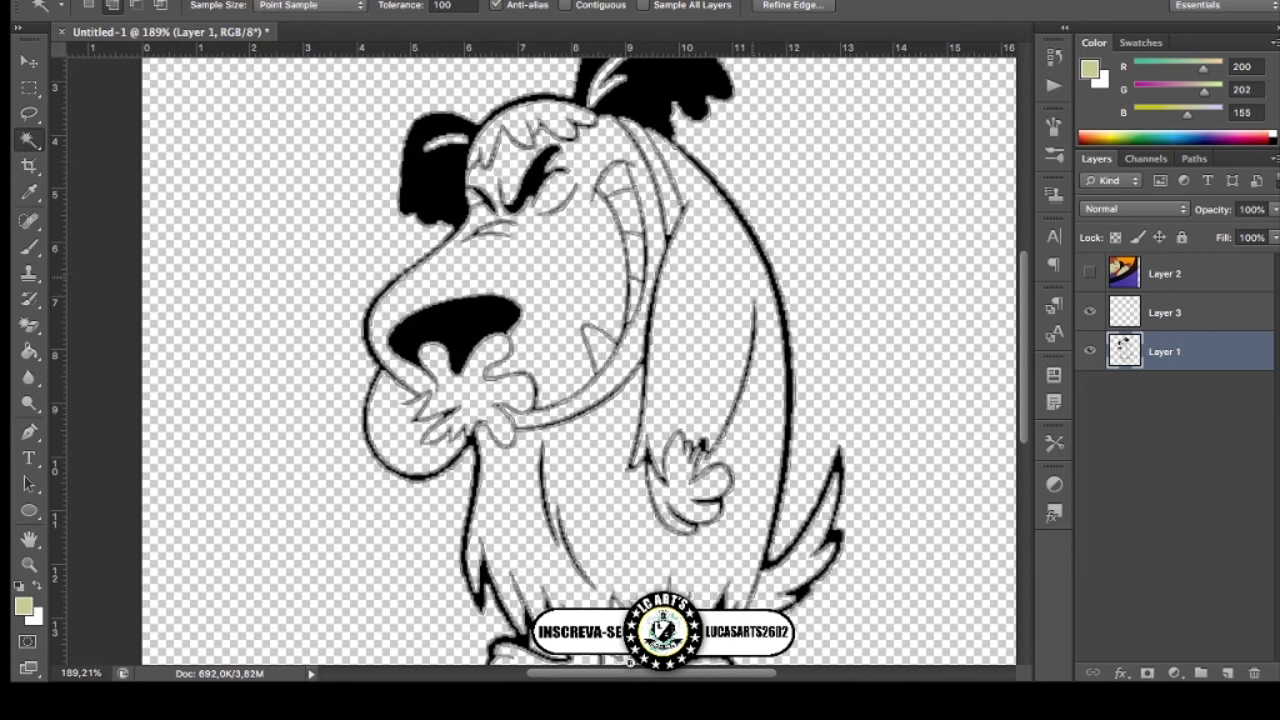
pyautogui.hotkey('alt', ']')
pyautogui.press('p')
pyautogui.press('i')
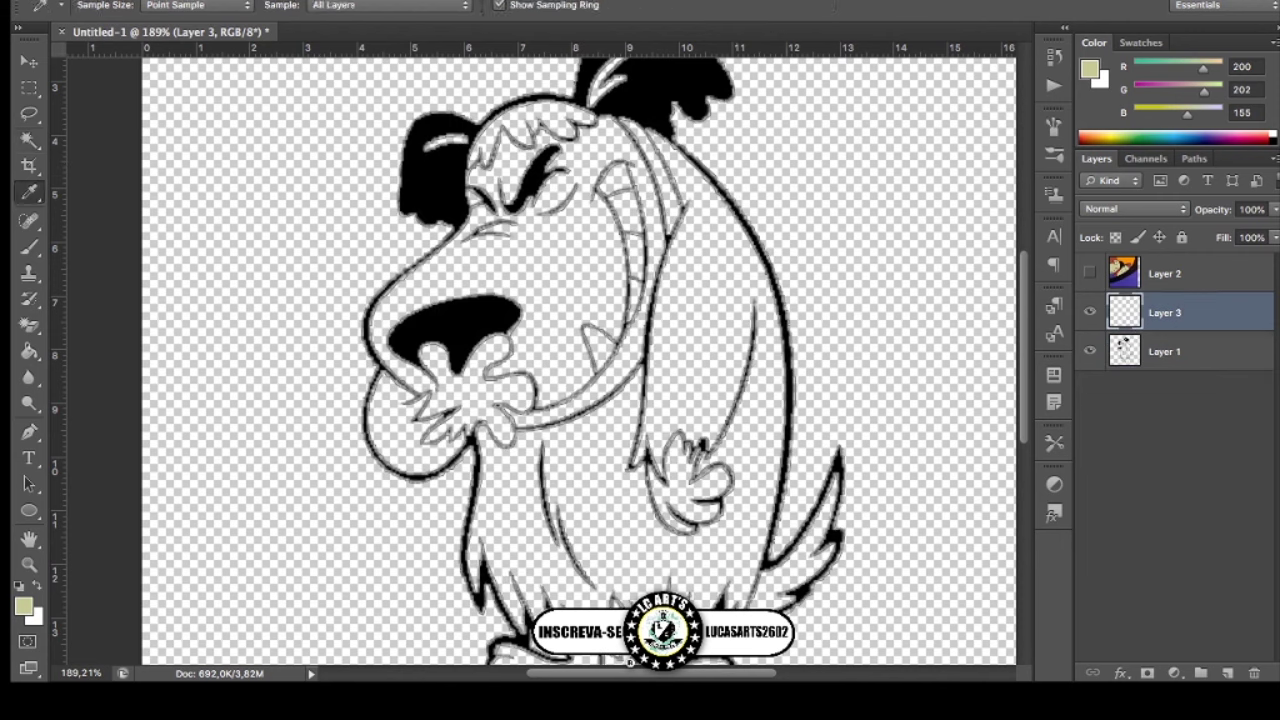
pyautogui.press('p')
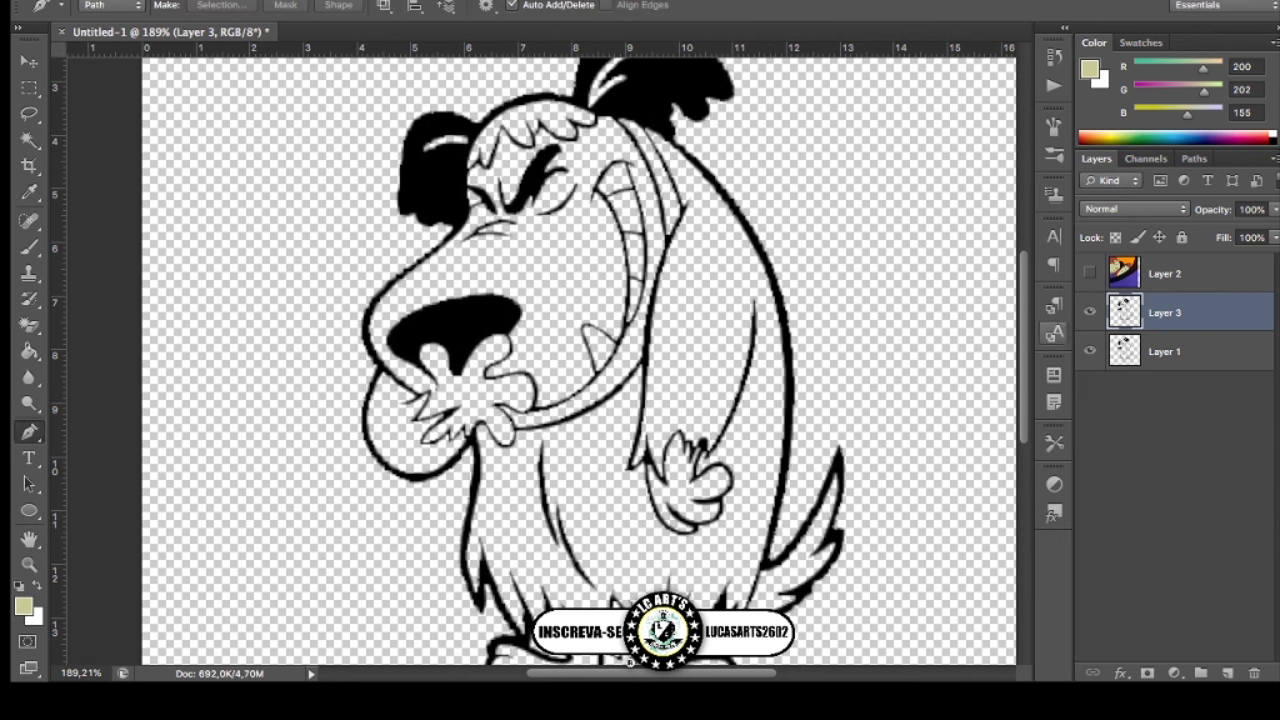
pyautogui.scroll(-5, 540, 360)
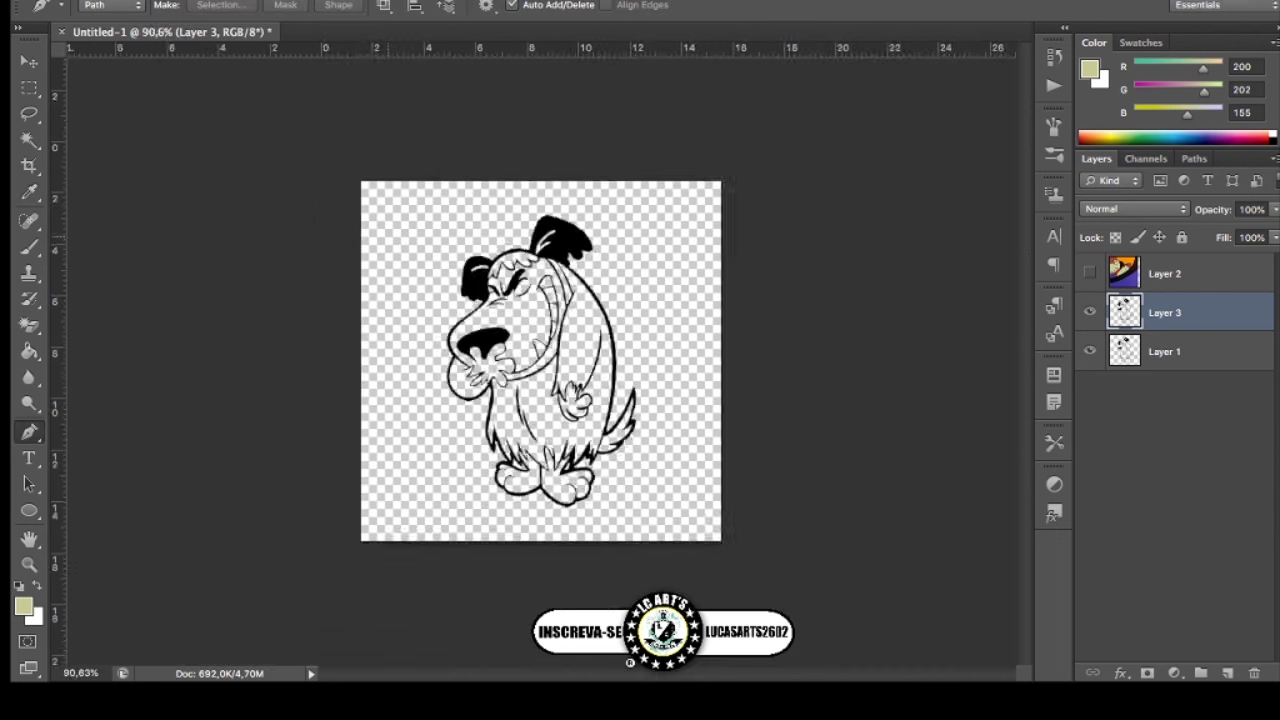
pyautogui.scroll(6, 540, 360)
# Add a new empty layer above the line art.
pyautogui.scroll(-5, 540, 360)
pyautogui.click(1165, 351)
pyautogui.click(1228, 673)
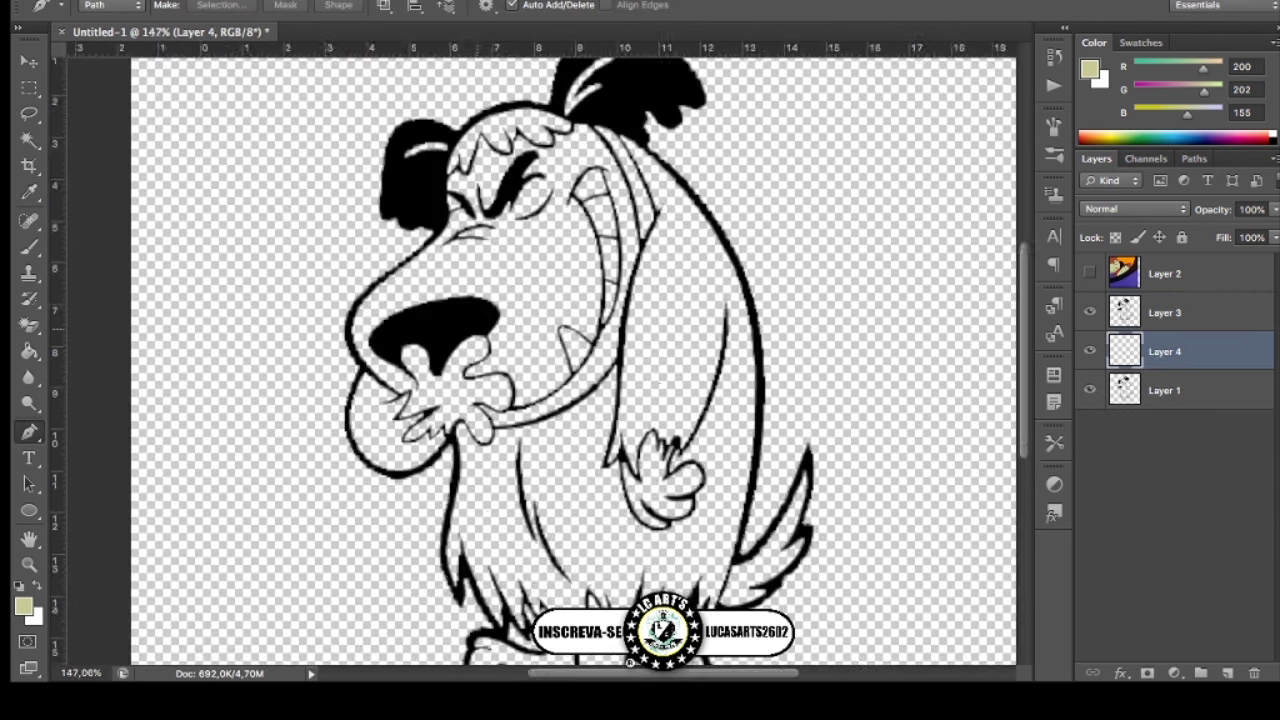
pyautogui.scroll(4, 433, 190)
# Trace the outline path over the top of the head and down the dog's back.
pyautogui.click(448, 152)
pyautogui.click(459, 130)
pyautogui.click(516, 106)
pyautogui.click(555, 112)
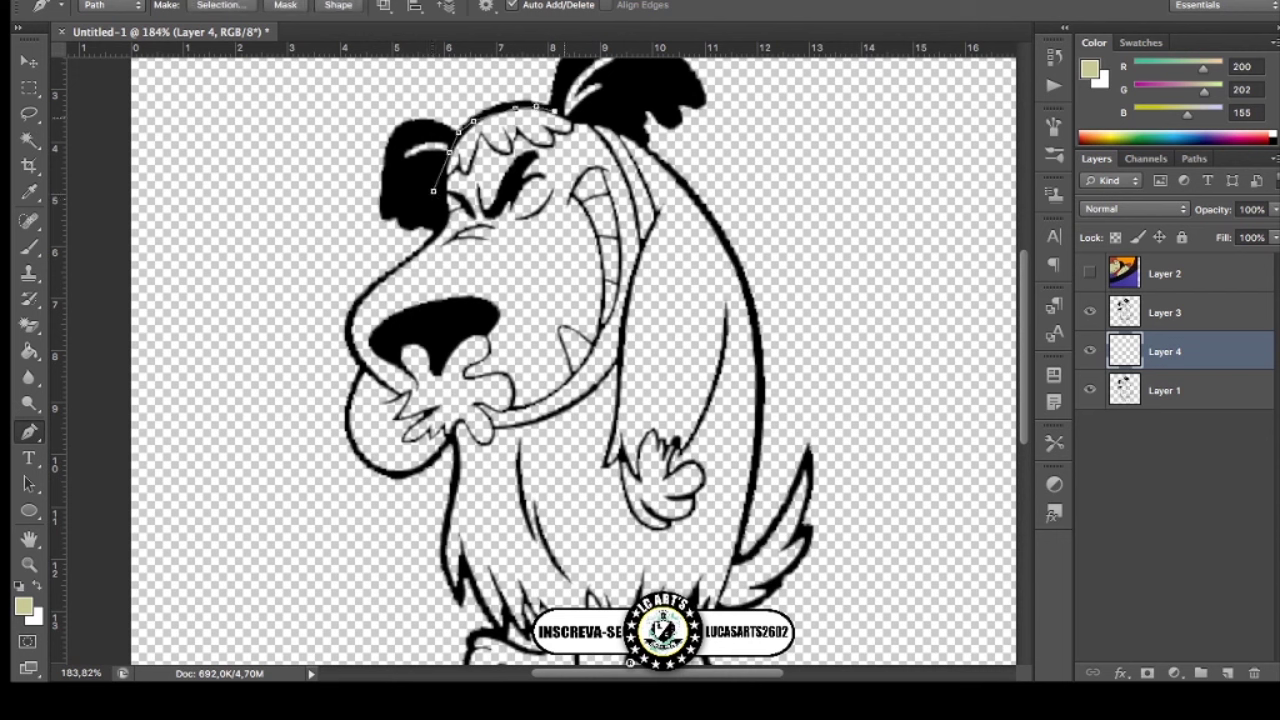
pyautogui.click(626, 130)
pyautogui.click(664, 167)
pyautogui.click(700, 199)
pyautogui.click(724, 237)
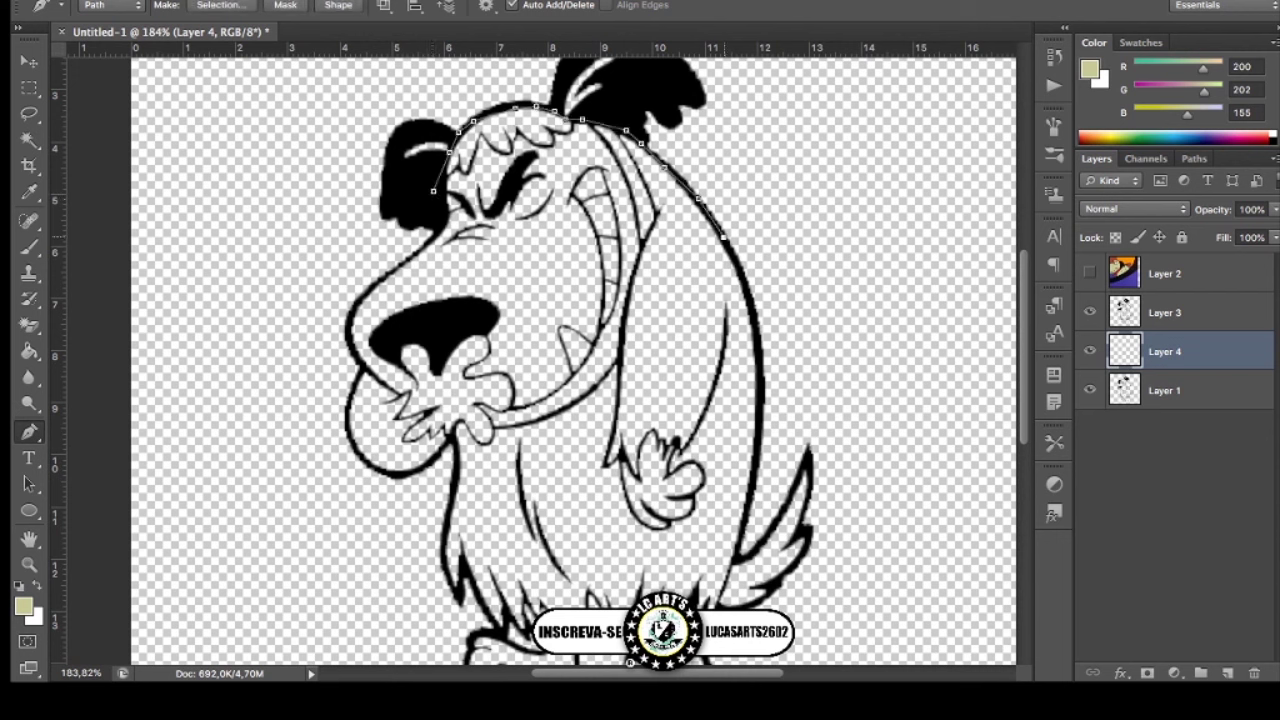
pyautogui.click(748, 296)
pyautogui.click(758, 338)
pyautogui.click(762, 408)
pyautogui.click(755, 463)
pyautogui.click(742, 515)
pyautogui.click(735, 560)
# Trace the path up to the tail tip and back down its lower edge.
pyautogui.click(771, 526)
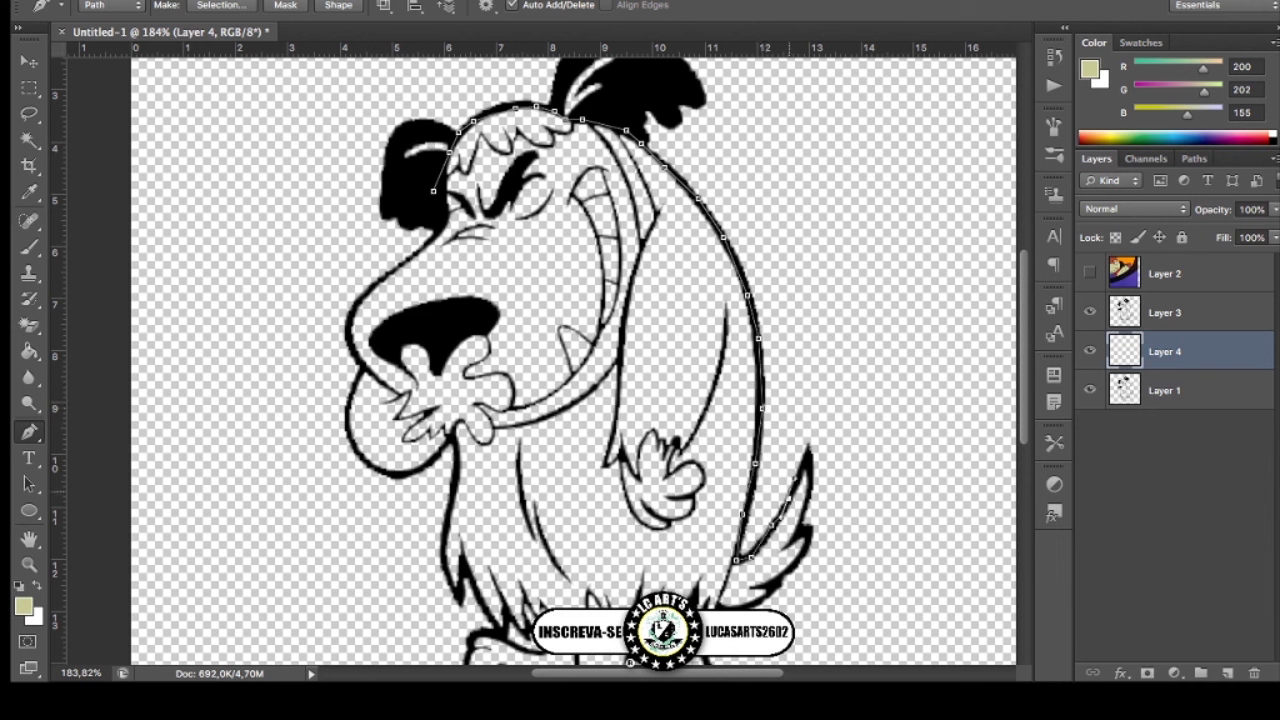
pyautogui.click(789, 499)
pyautogui.click(805, 455)
pyautogui.click(809, 478)
pyautogui.click(806, 525)
pyautogui.click(803, 550)
pyautogui.click(778, 583)
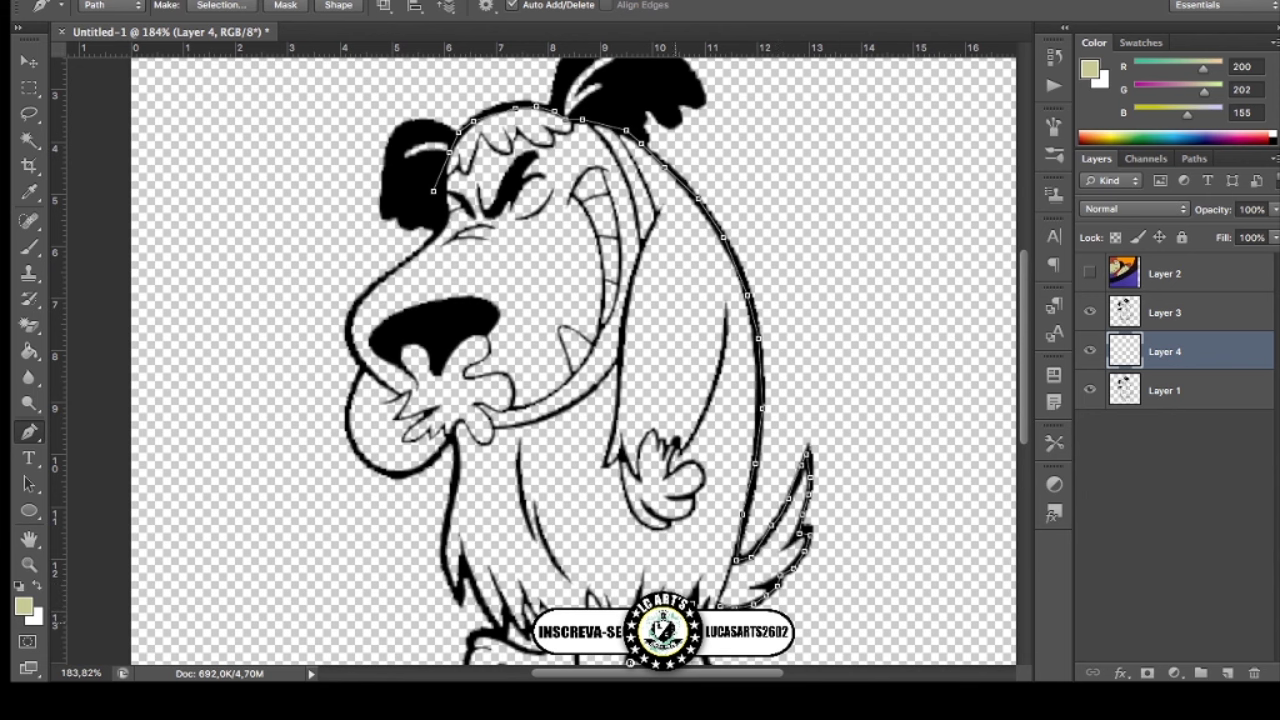
pyautogui.scroll(-3, 575, 360)
# Trace the path around the right foot and along the bottom of the feet.
pyautogui.click(655, 468)
pyautogui.click(652, 478)
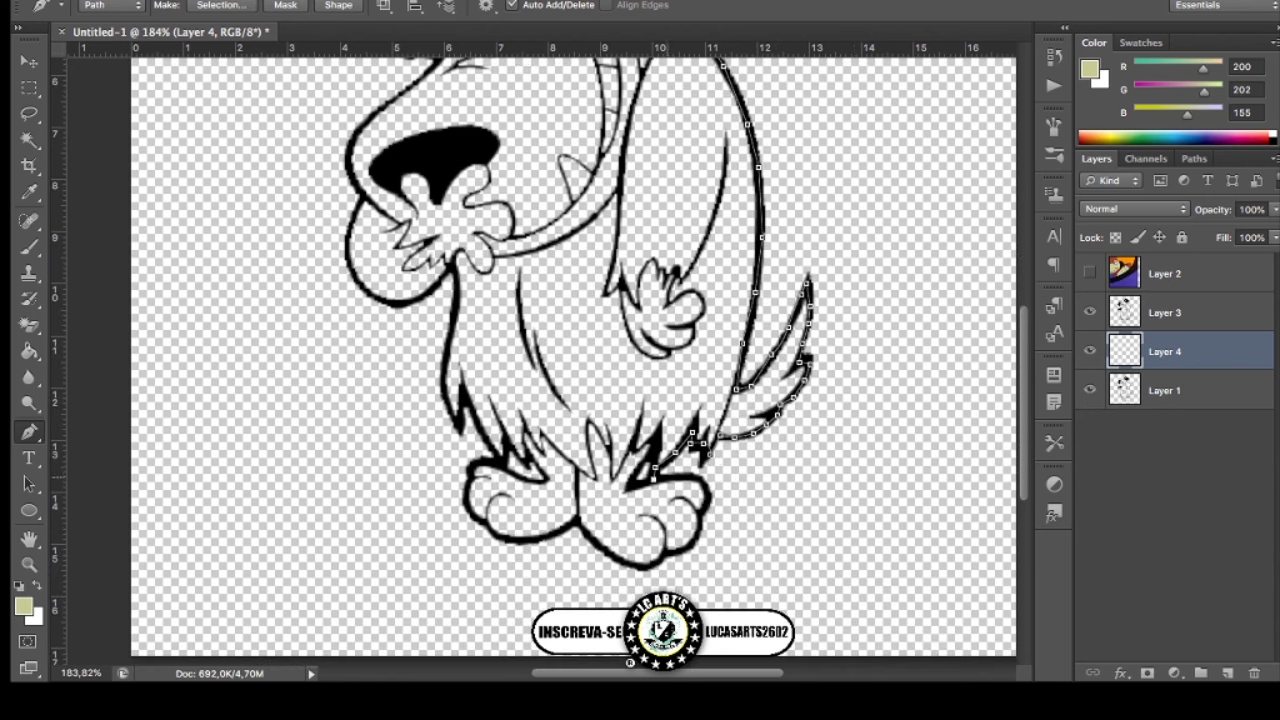
pyautogui.click(693, 478)
pyautogui.click(705, 506)
pyautogui.click(694, 538)
pyautogui.click(680, 550)
pyautogui.click(630, 565)
pyautogui.click(603, 549)
pyautogui.click(575, 525)
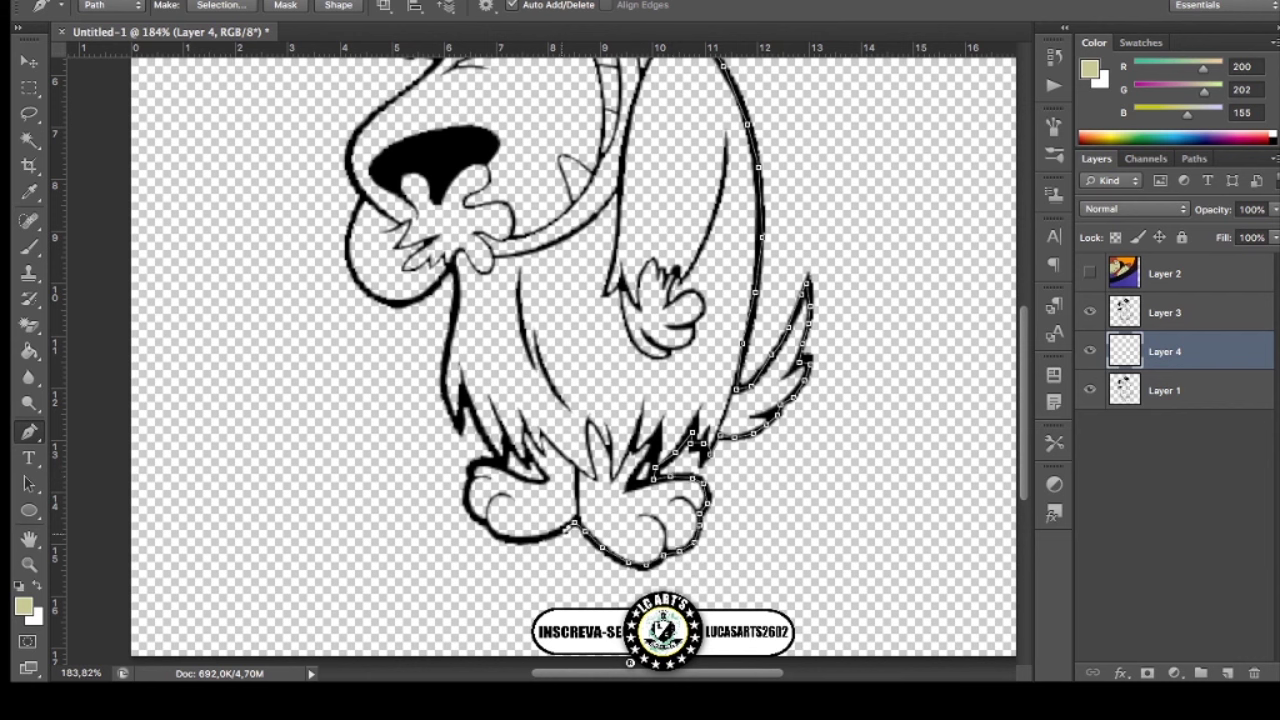
pyautogui.click(519, 539)
# Trace the path up and across the left foot.
pyautogui.click(483, 521)
pyautogui.click(467, 488)
pyautogui.click(470, 467)
pyautogui.click(486, 459)
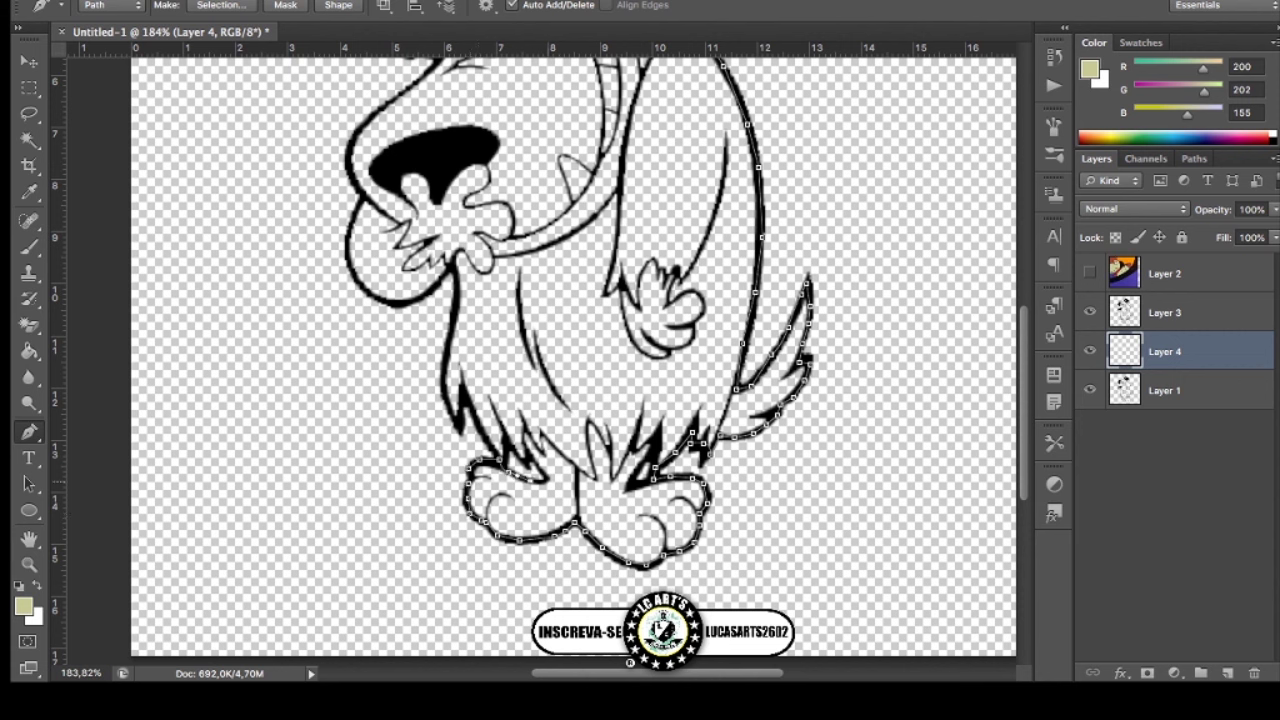
pyautogui.click(515, 472)
pyautogui.click(528, 478)
# Trace the path up the left leg and the left side of the body.
pyautogui.click(506, 440)
pyautogui.click(466, 399)
pyautogui.click(443, 388)
pyautogui.click(446, 340)
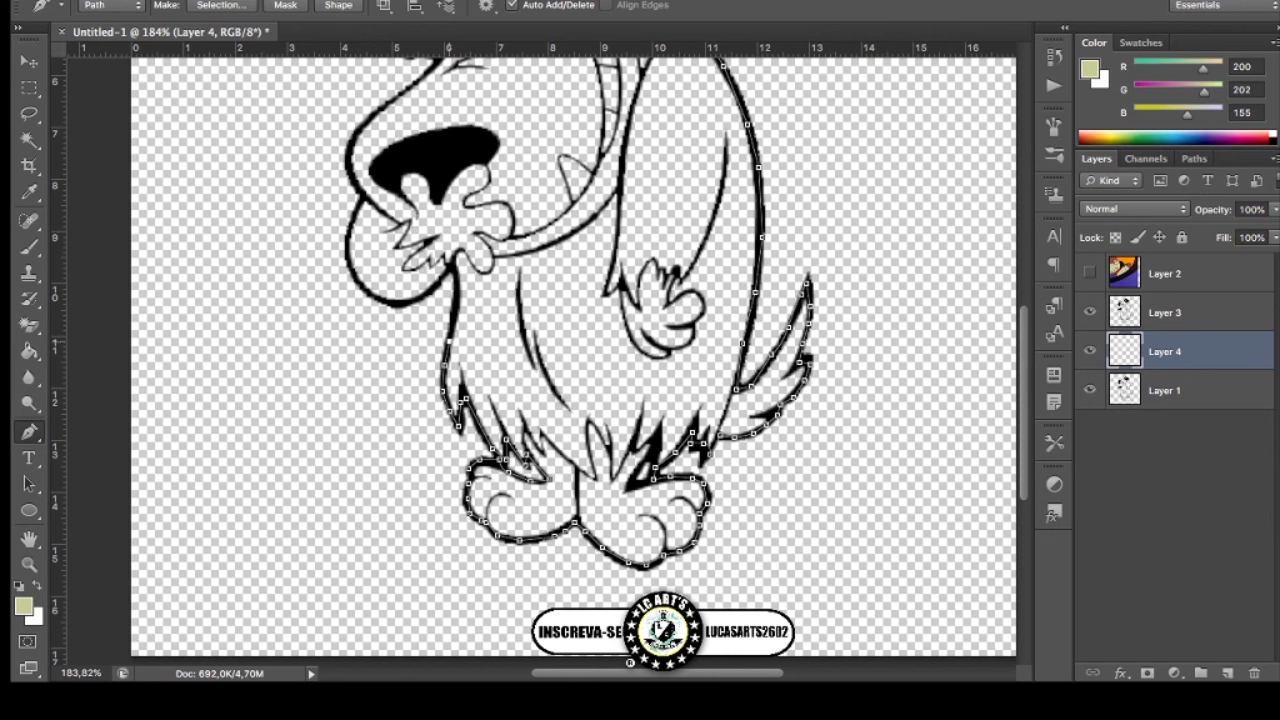
pyautogui.click(457, 294)
pyautogui.click(456, 262)
pyautogui.scroll(-3, 456, 276)
pyautogui.scroll(-3, 480, 300)
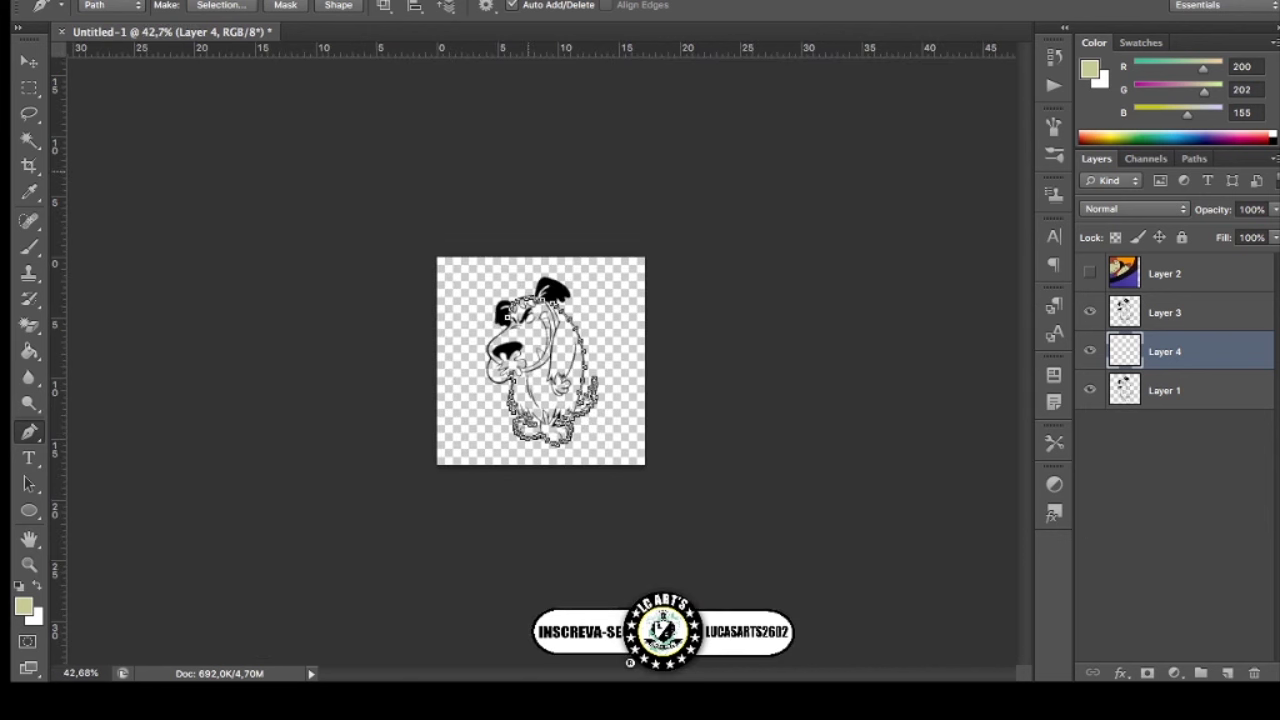
pyautogui.scroll(3, 530, 365)
pyautogui.scroll(2, 530, 365)
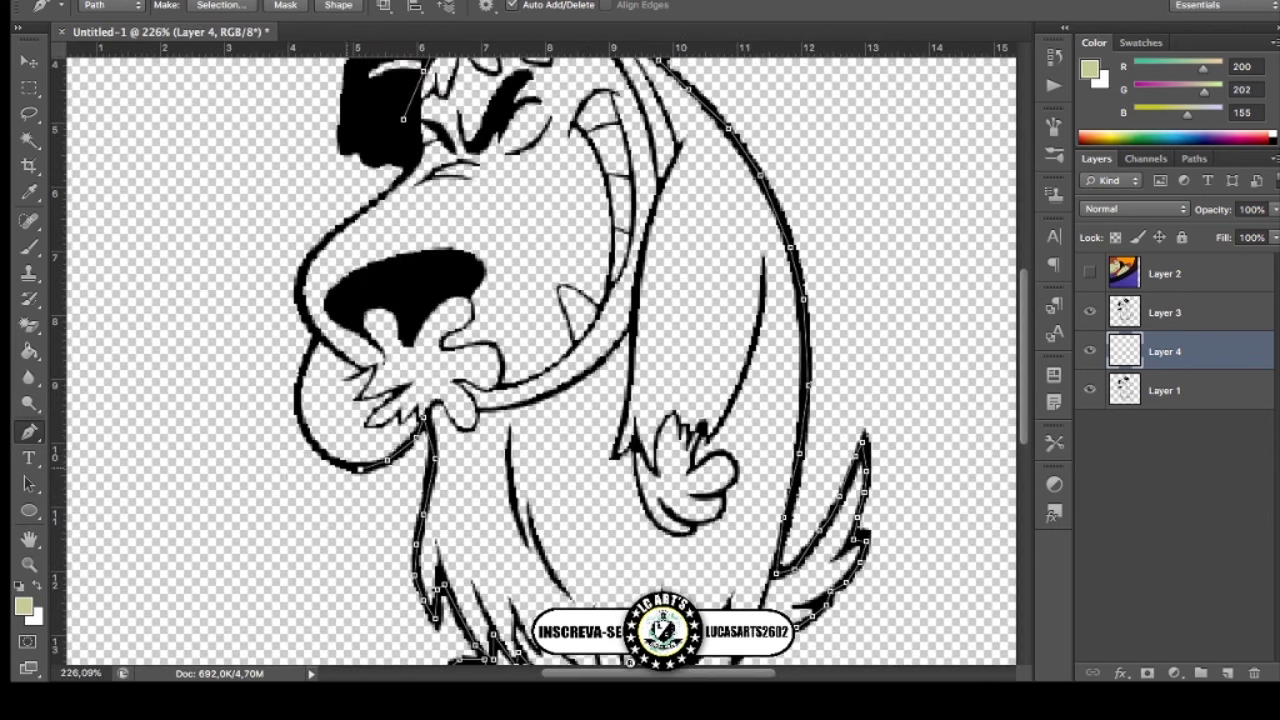
# Trace the cheek and snout back to the head to close the outline path.
pyautogui.click(296, 416)
pyautogui.moveTo(300, 395); pyautogui.dragTo(305, 255)
pyautogui.click(325, 240)
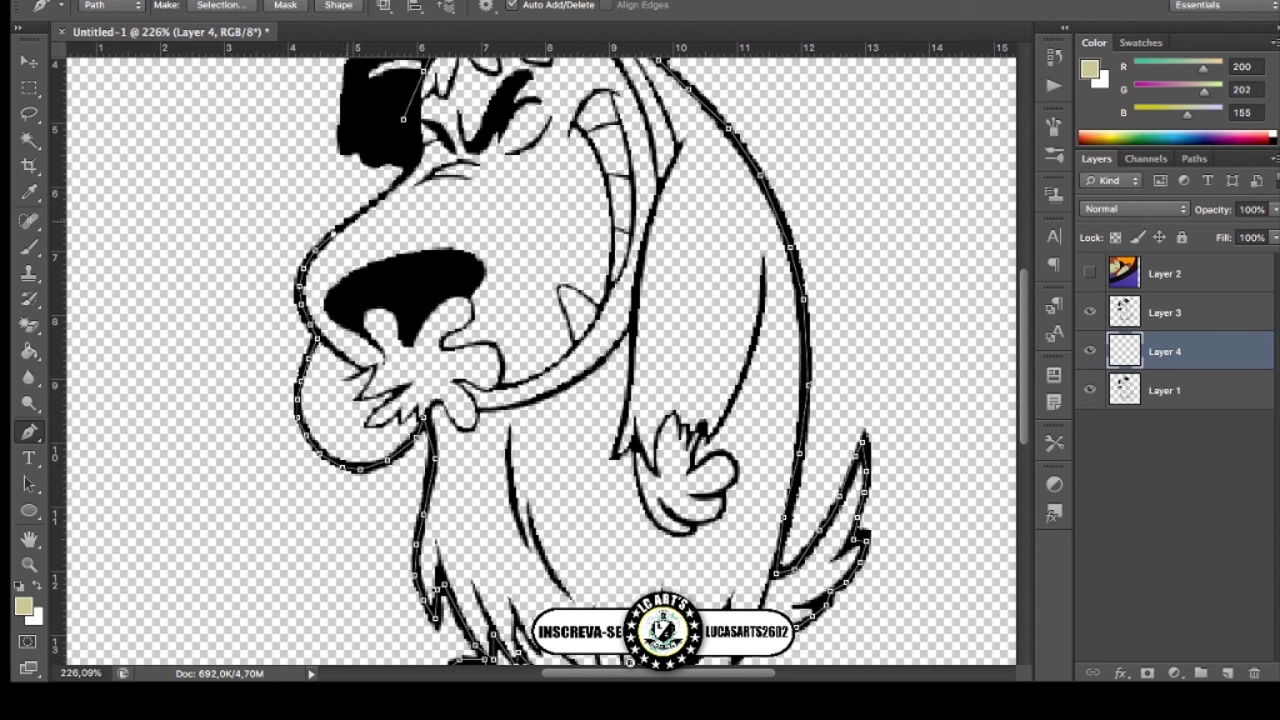
pyautogui.click(362, 210)
pyautogui.click(407, 148)
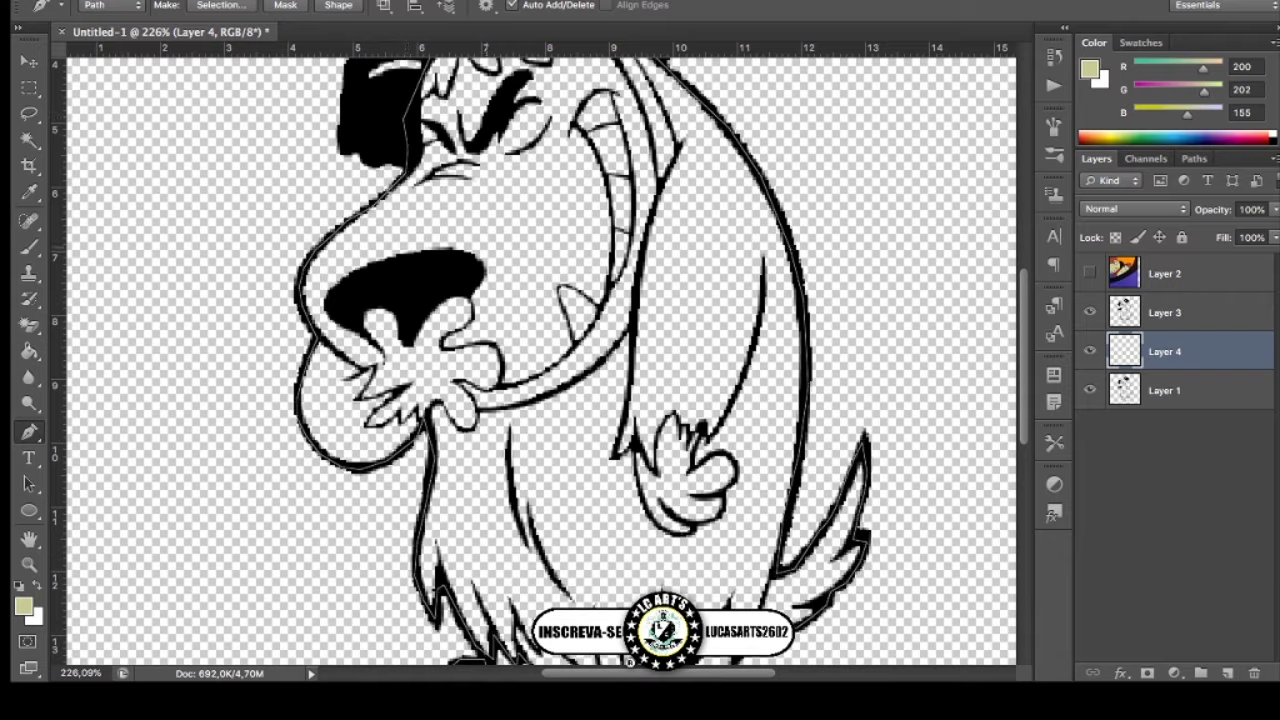
pyautogui.keyDown('alt'); pyautogui.scroll(-5, 519, 373); pyautogui.keyUp('alt')
pyautogui.press('i')
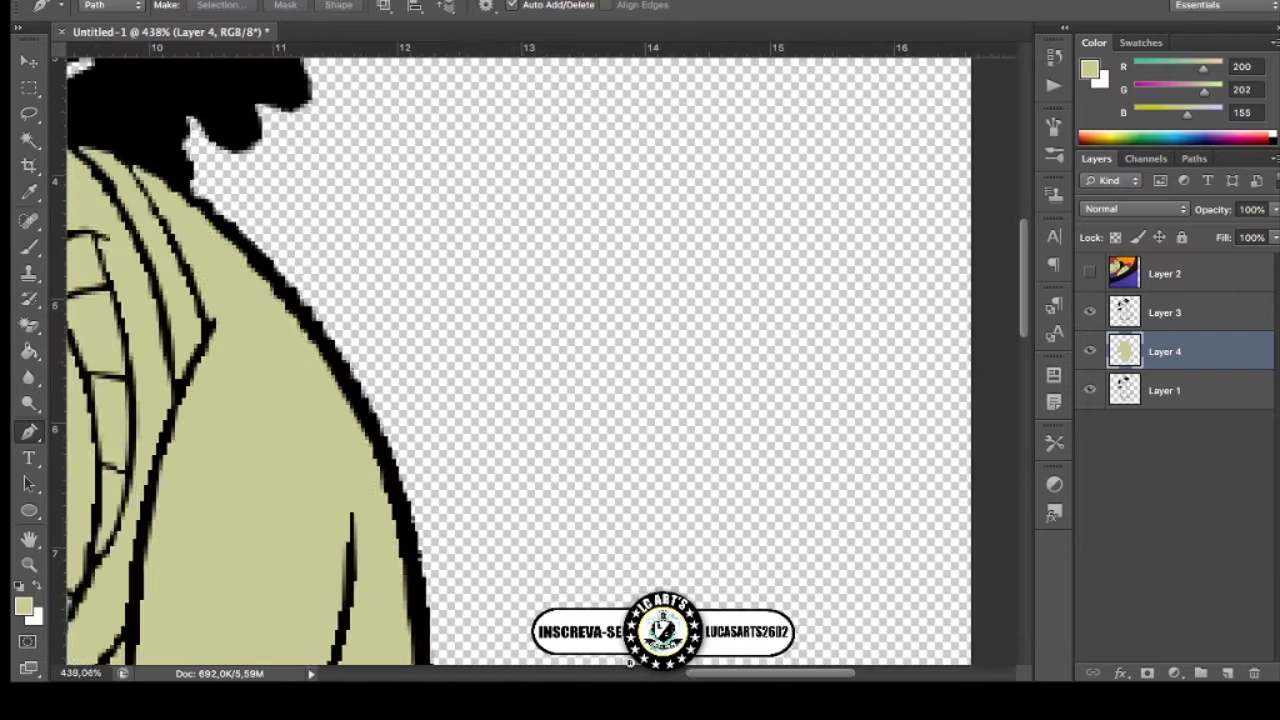
# On a new Layer 5, trace a closed path around the dog's collar.
pyautogui.scroll(-5, 520, 360)
pyautogui.scroll(2, 520, 360)
pyautogui.click(1228, 673)
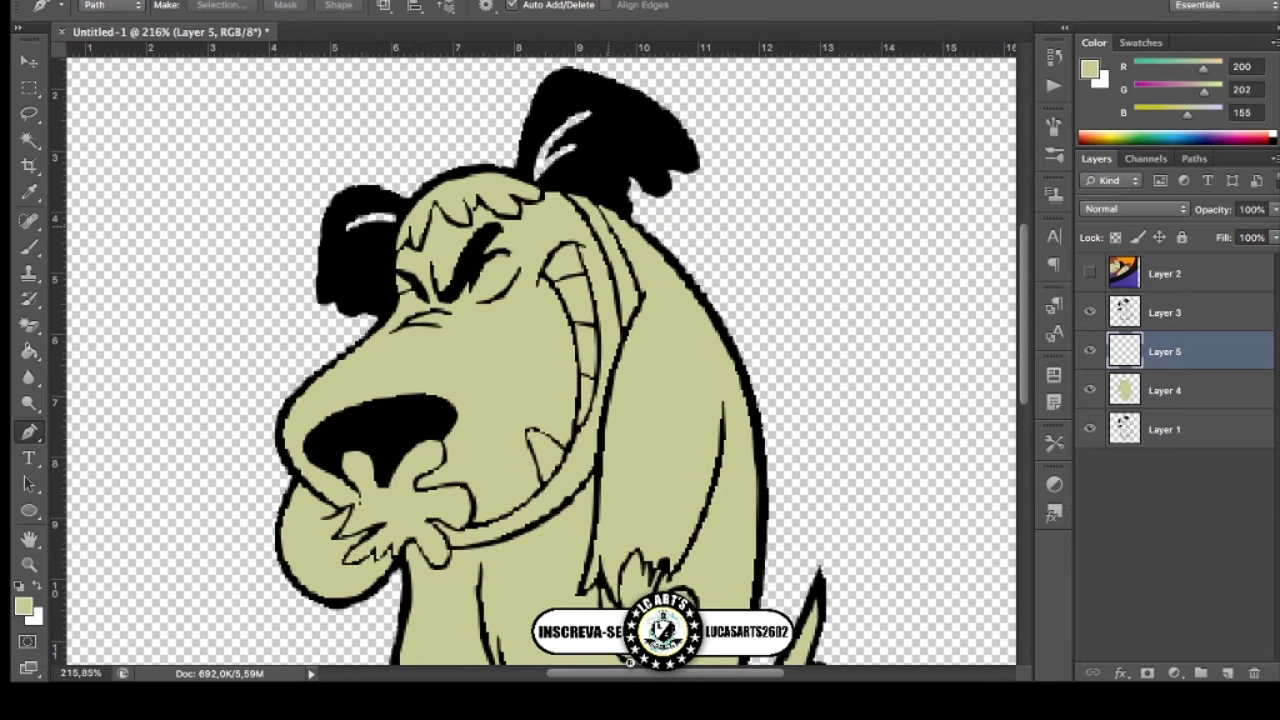
pyautogui.click(564, 190)
pyautogui.click(598, 202)
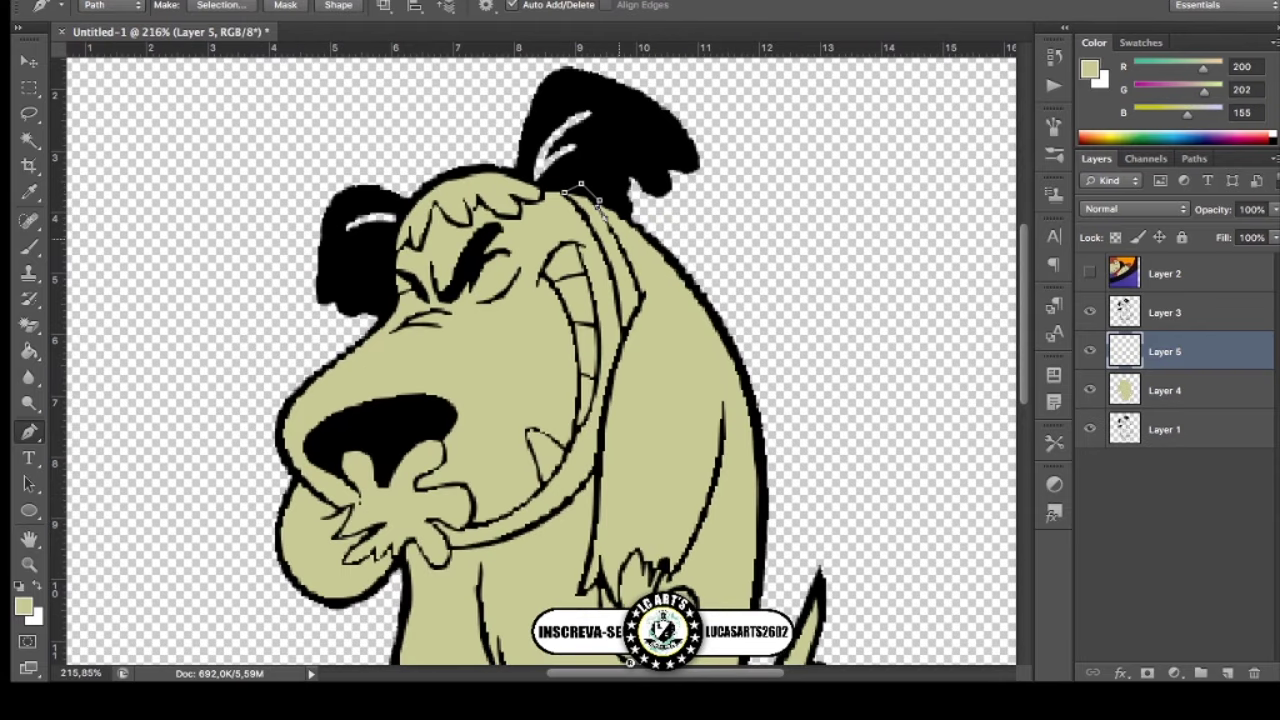
pyautogui.click(640, 287)
pyautogui.click(627, 335)
pyautogui.click(616, 314)
pyautogui.click(610, 277)
pyautogui.click(603, 250)
pyautogui.click(588, 222)
pyautogui.click(580, 208)
# Fill the collar path with red and add an empty Layer 6 for the teeth.
pyautogui.press('i')
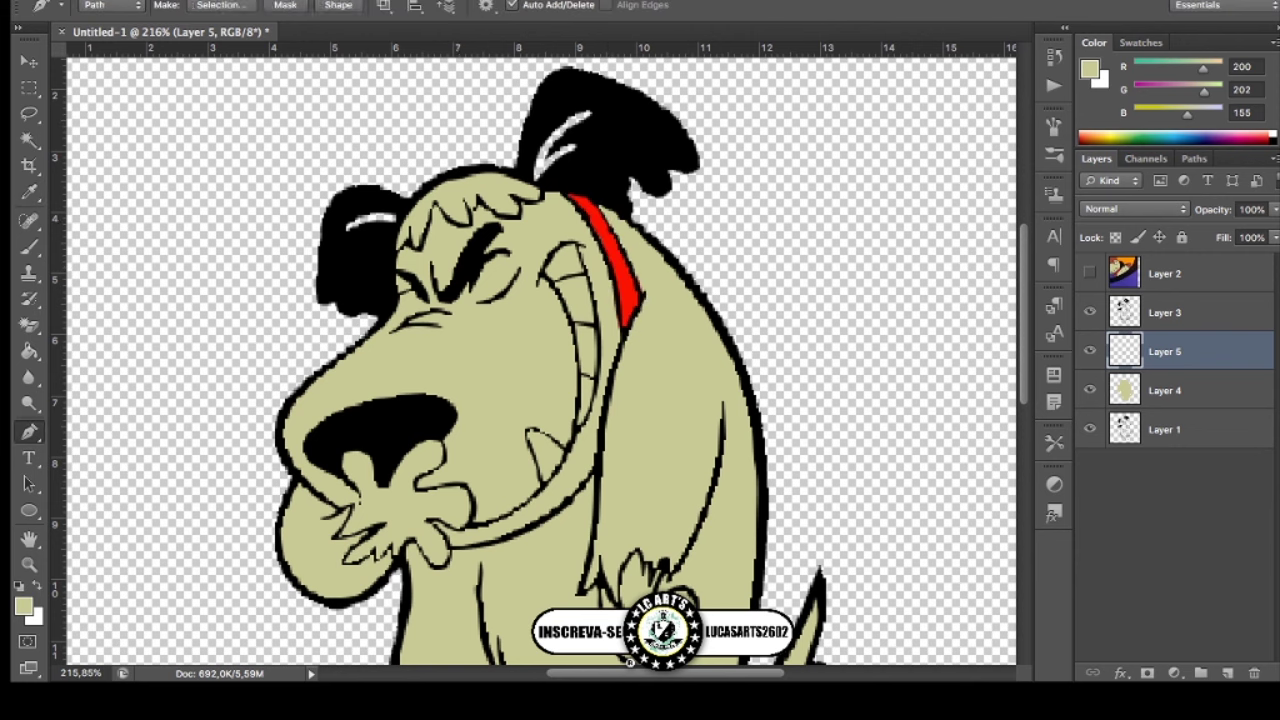
pyautogui.press('p')
pyautogui.hotkey('ctrl', '0')
pyautogui.keyDown('alt'); pyautogui.scroll(2, 544, 244); pyautogui.keyUp('alt')
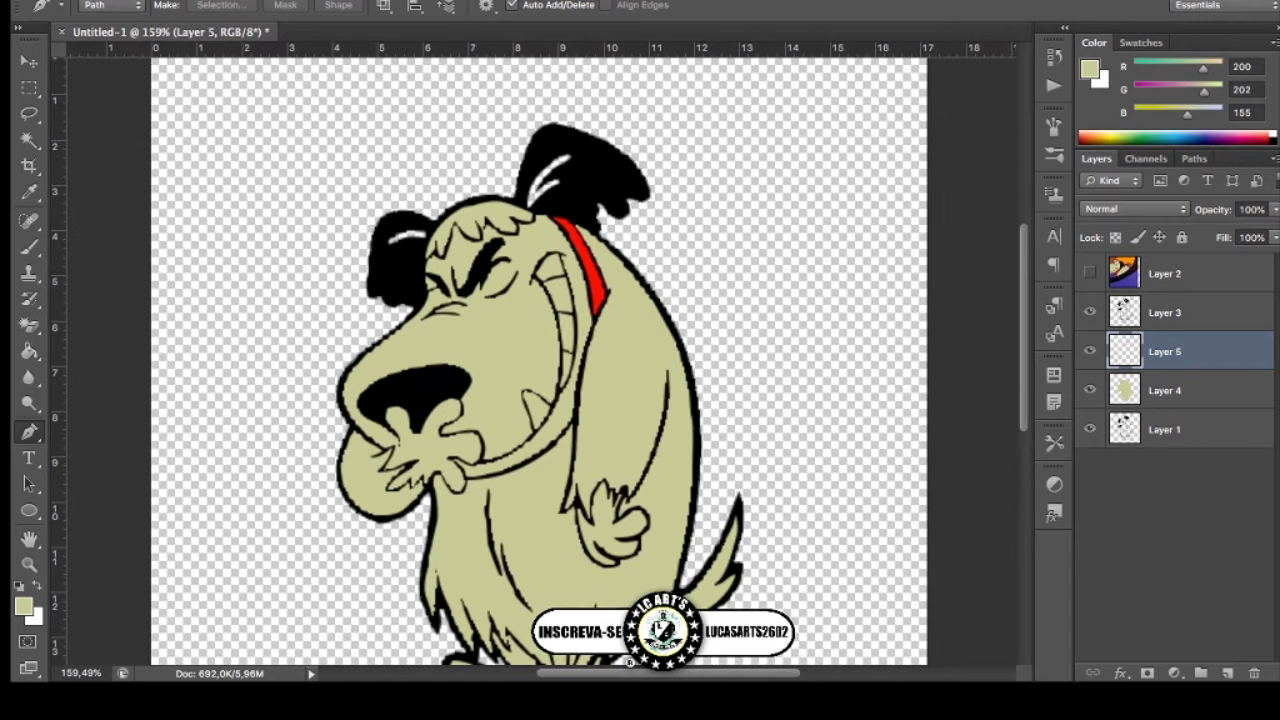
pyautogui.click(1228, 673)
pyautogui.click(530, 273)
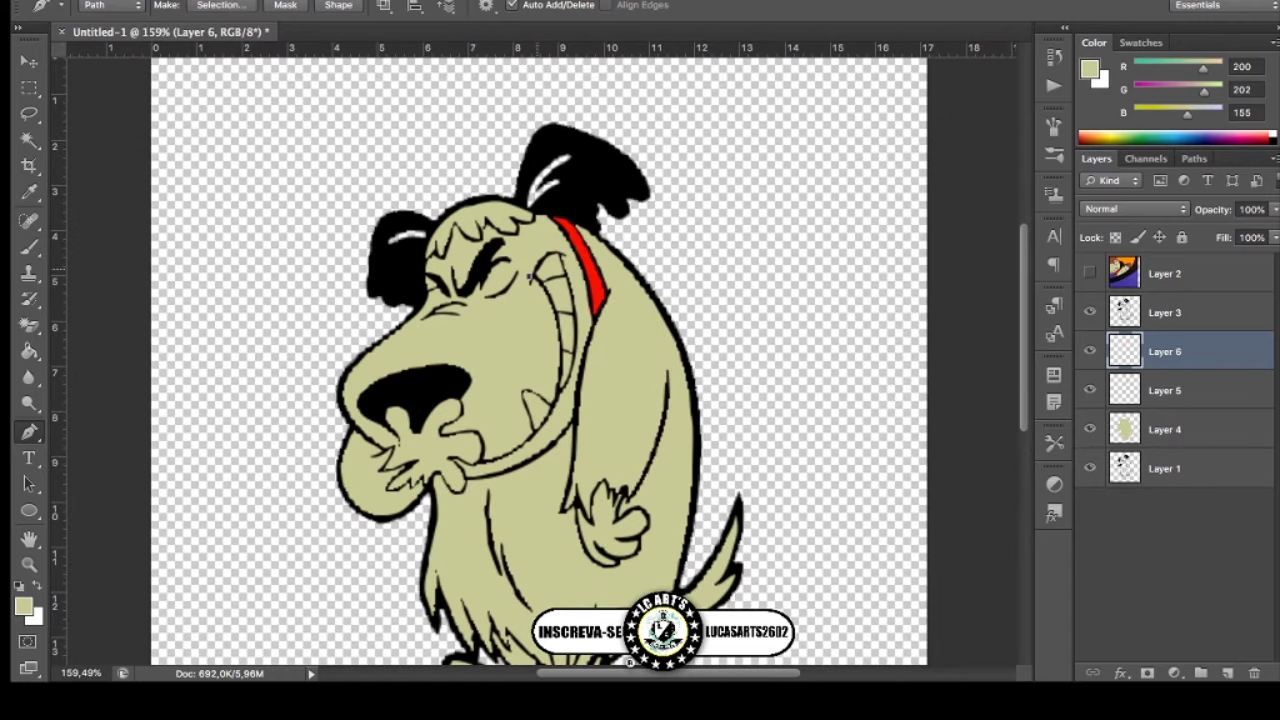
# Trace the teeth along the smile line into a closed path and fill it white.
pyautogui.click(536, 268)
pyautogui.click(554, 254)
pyautogui.click(567, 288)
pyautogui.click(573, 316)
pyautogui.click(577, 348)
pyautogui.click(568, 370)
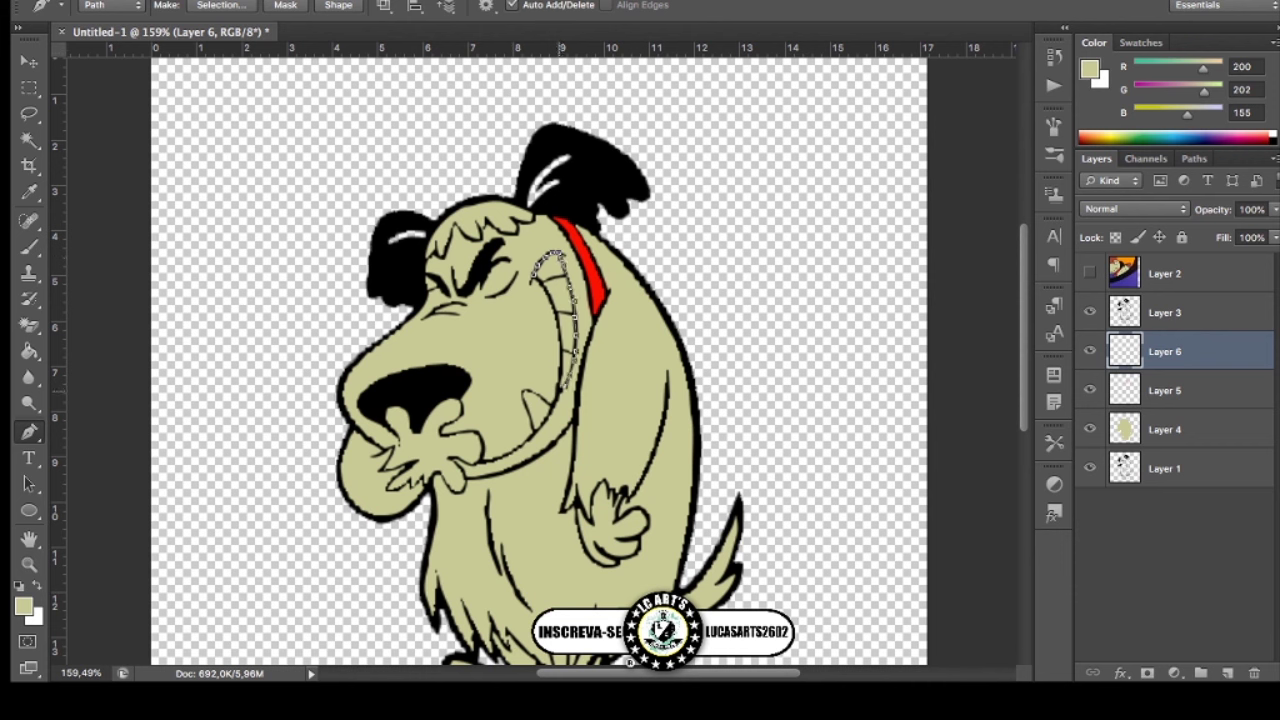
pyautogui.click(557, 391)
pyautogui.click(548, 291)
pyautogui.click(556, 257)
pyautogui.press('i')
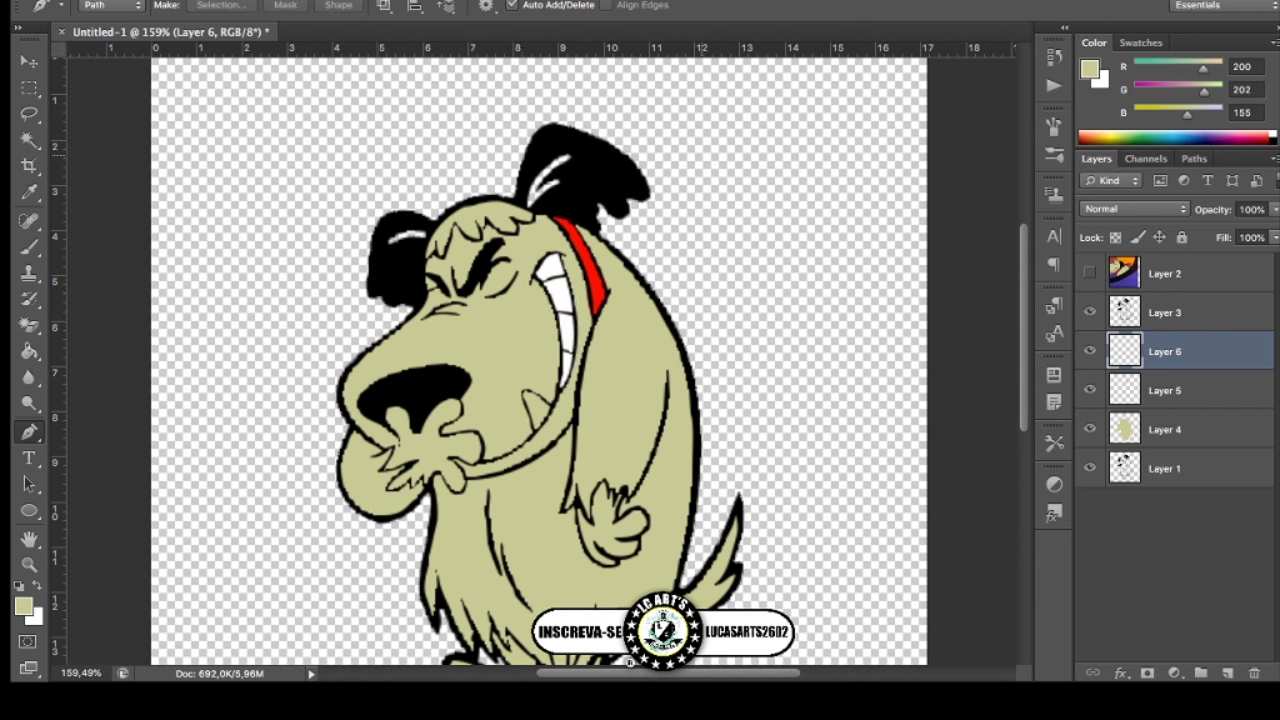
# Outline the small lower fang with a path hugging its edge.
pyautogui.click(534, 431)
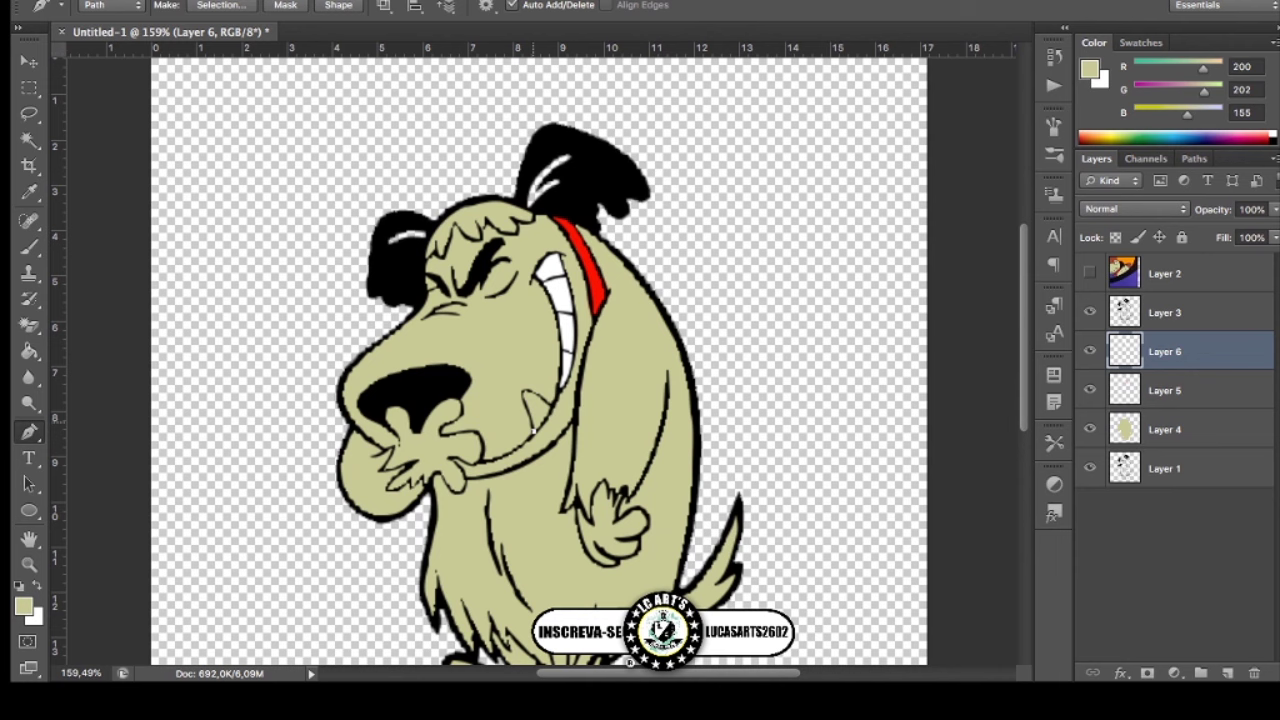
pyautogui.click(521, 393)
pyautogui.scroll(10, 526, 388)
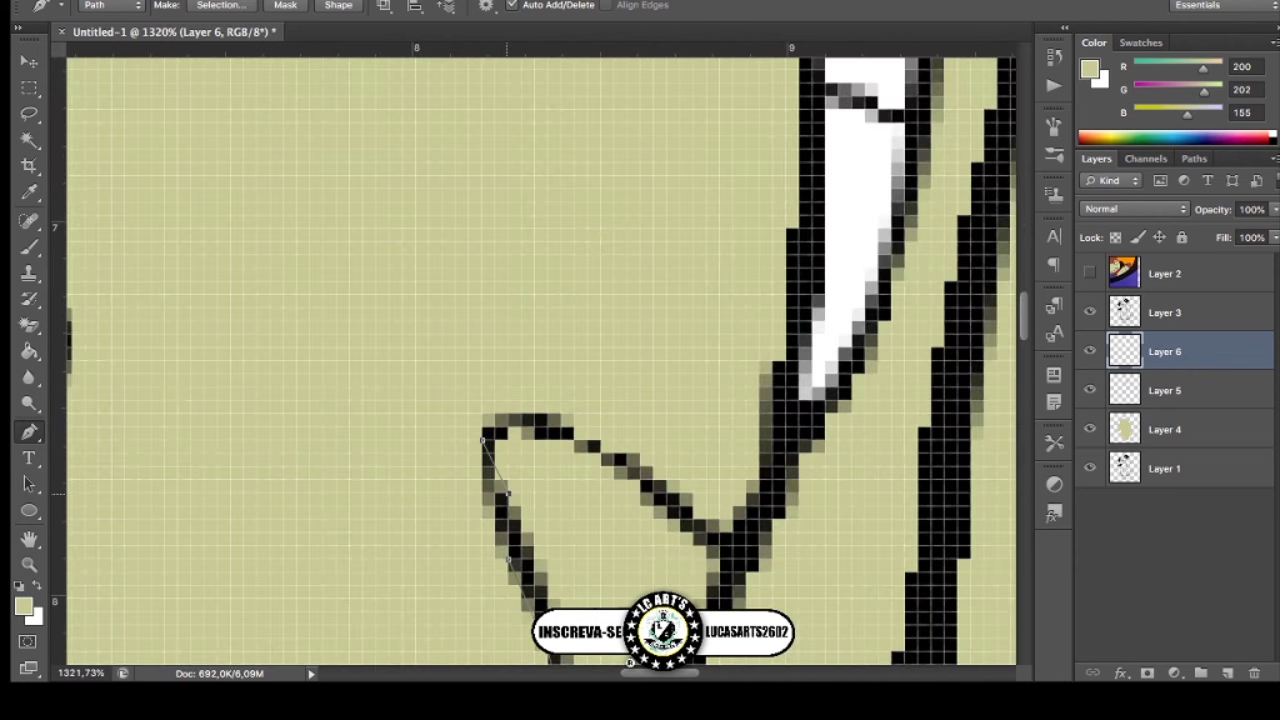
pyautogui.moveTo(508, 493); pyautogui.dragTo(496, 495)
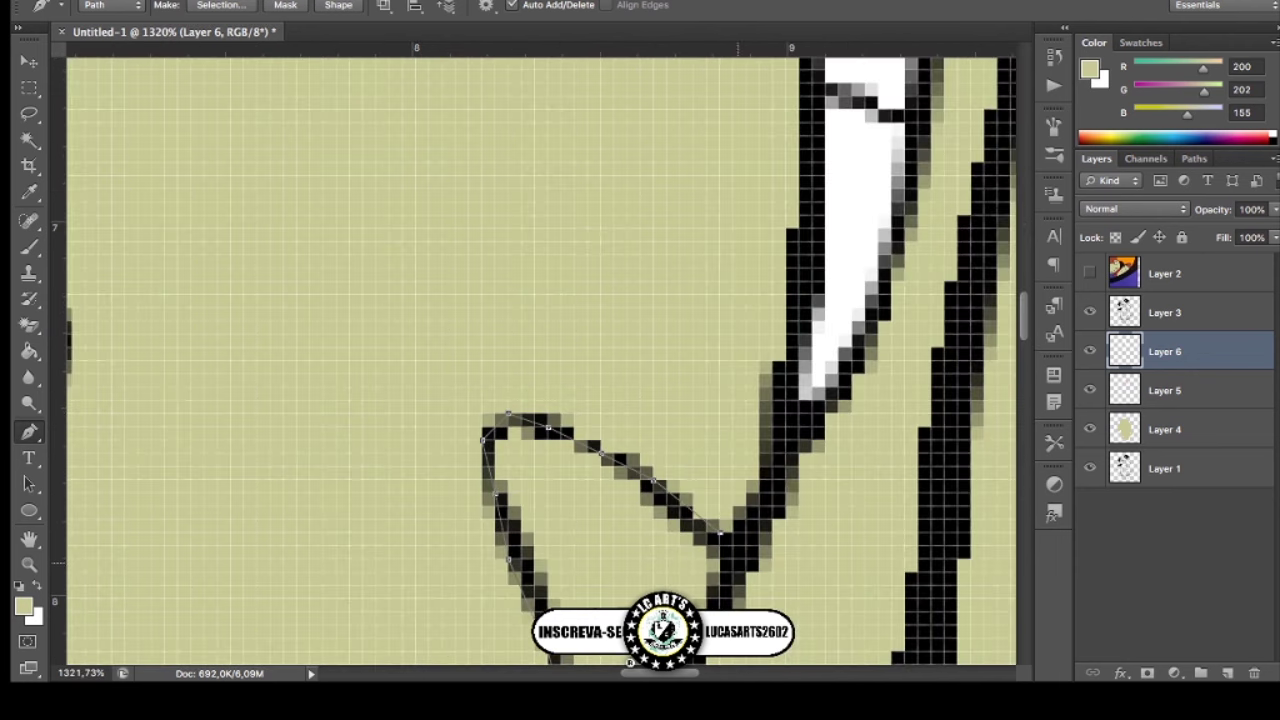
pyautogui.scroll(-5, 720, 540)
pyautogui.press('Escape')
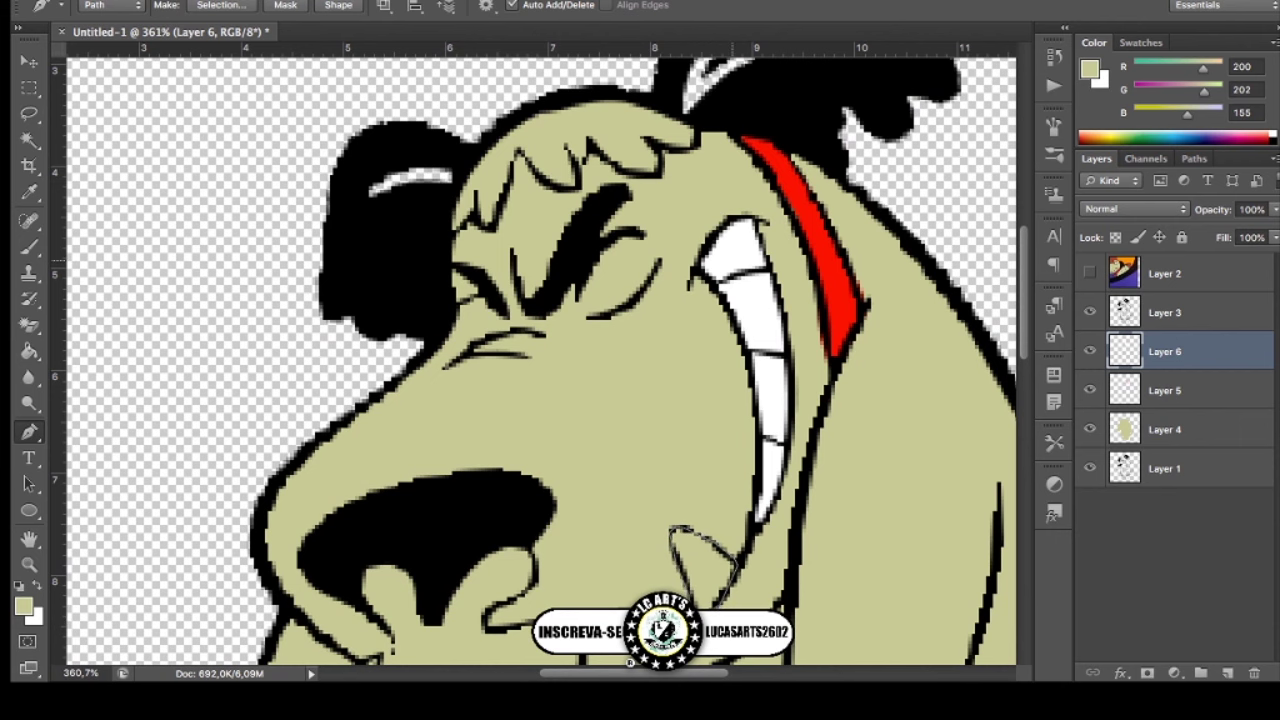
pyautogui.hotkey('ctrl', '0')
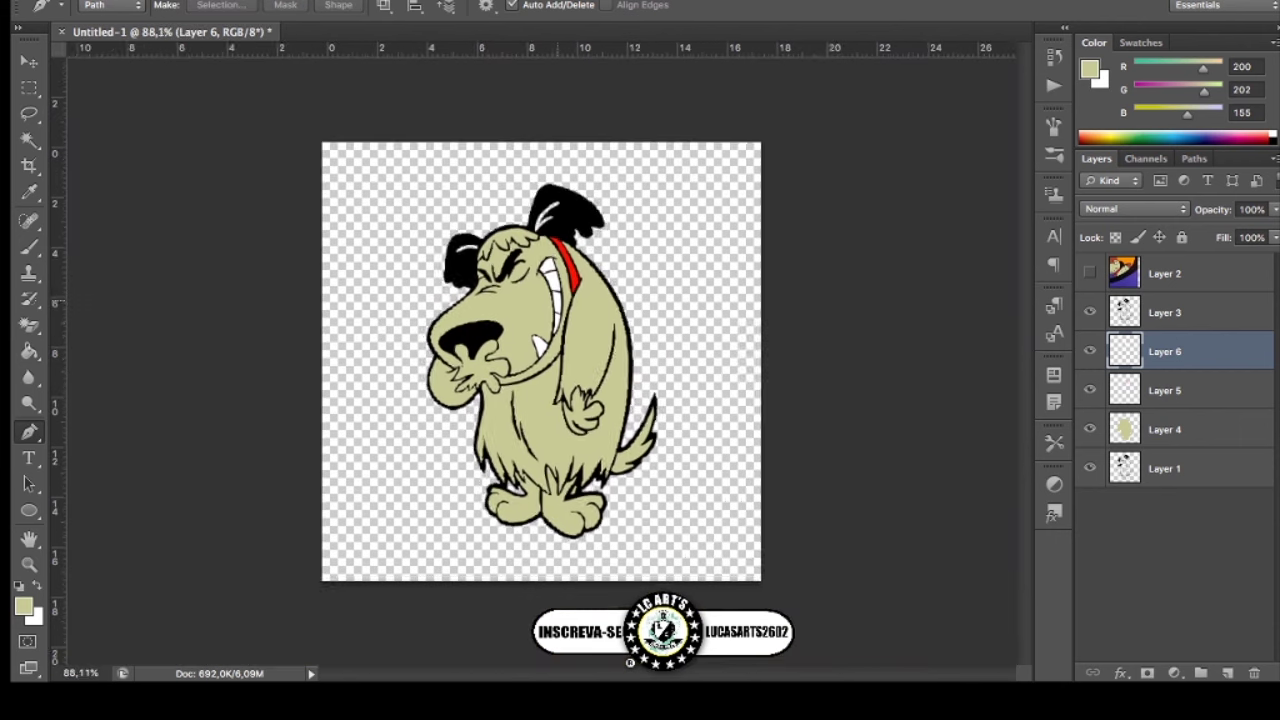
# On a new layer, fill a grey shadow along the teeth and clip it to the teeth layer.
pyautogui.click(1227, 673)
pyautogui.scroll(3, 535, 293)
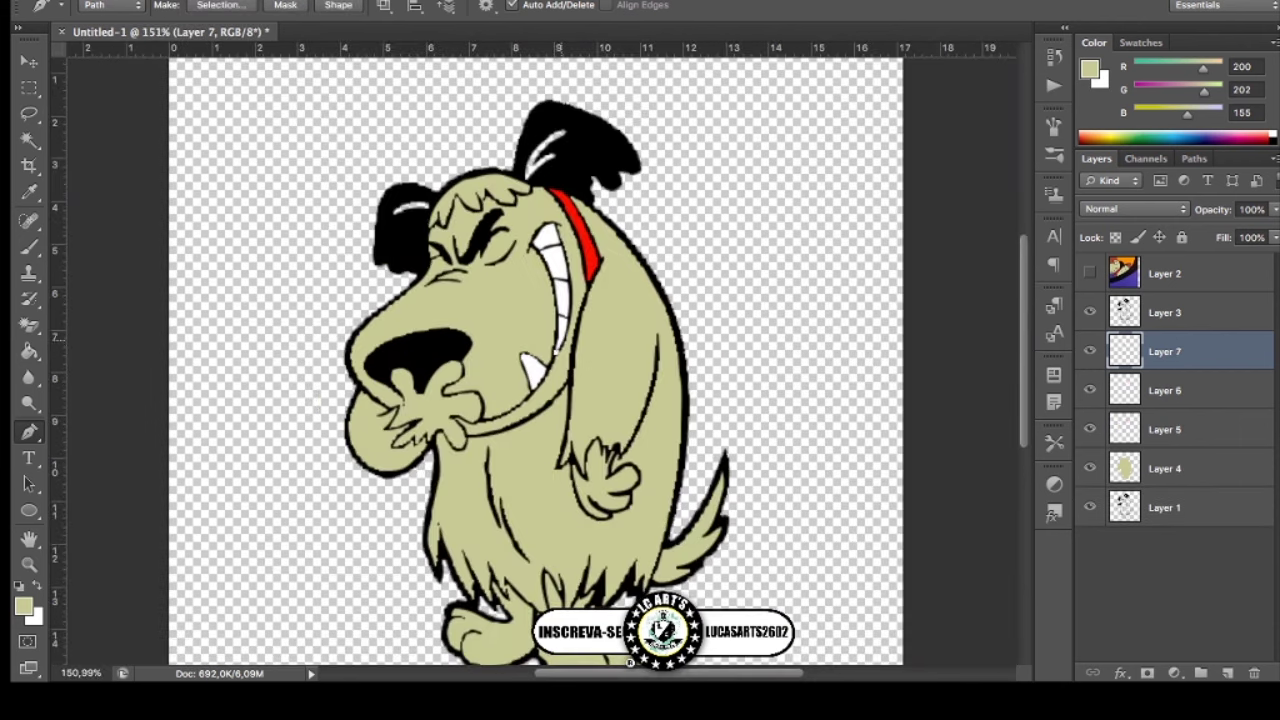
pyautogui.scroll(3, 559, 329)
pyautogui.click(555, 368)
pyautogui.moveTo(563, 302); pyautogui.dragTo(536, 293)
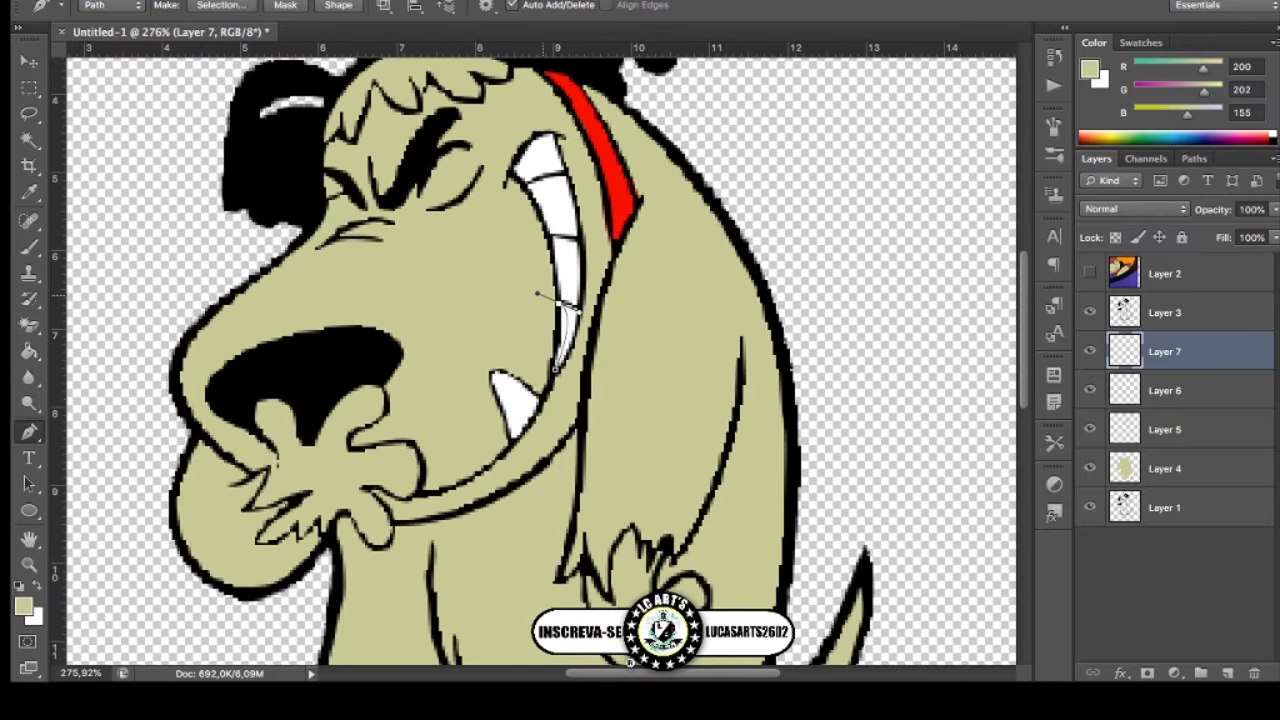
pyautogui.keyDown('alt'); pyautogui.click(562, 302); pyautogui.keyUp('alt')
pyautogui.moveTo(568, 256)
pyautogui.mouseDown()
pyautogui.moveTo(537, 234)
pyautogui.moveTo(562, 205)
pyautogui.moveTo(532, 187)
pyautogui.mouseUp()
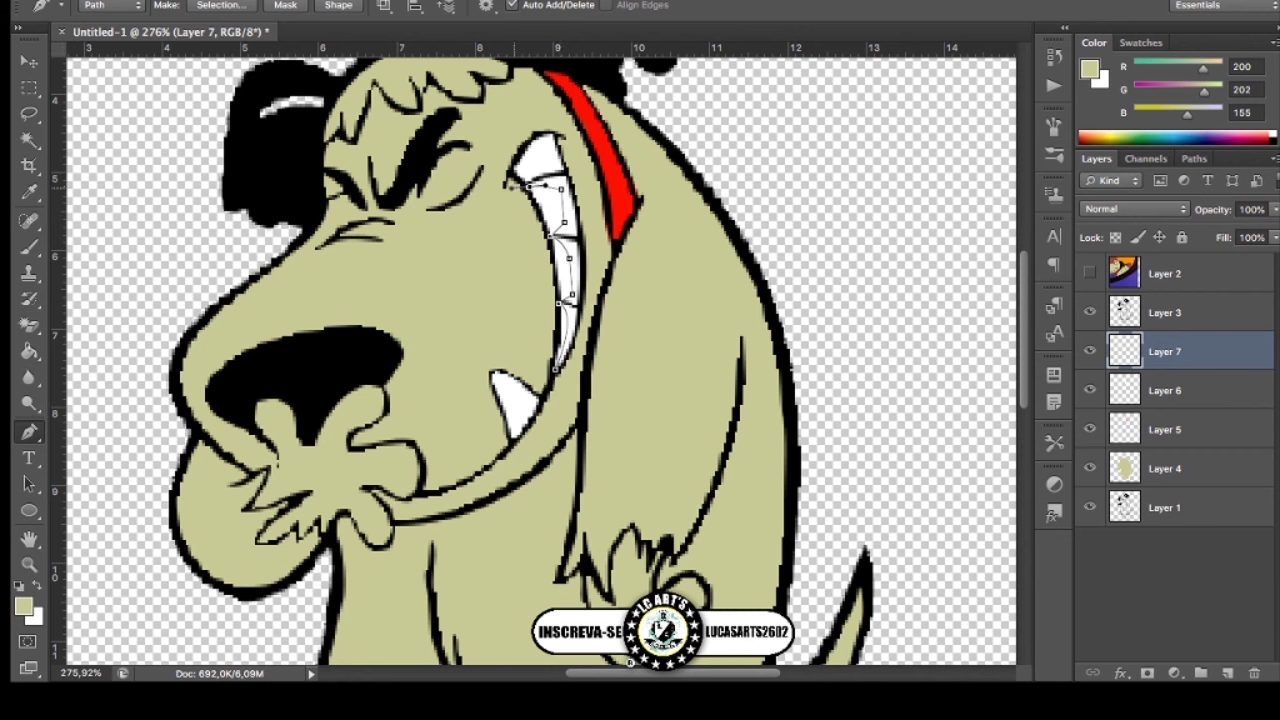
pyautogui.click(542, 160)
pyautogui.moveTo(507, 177); pyautogui.dragTo(505, 128)
pyautogui.click(557, 88)
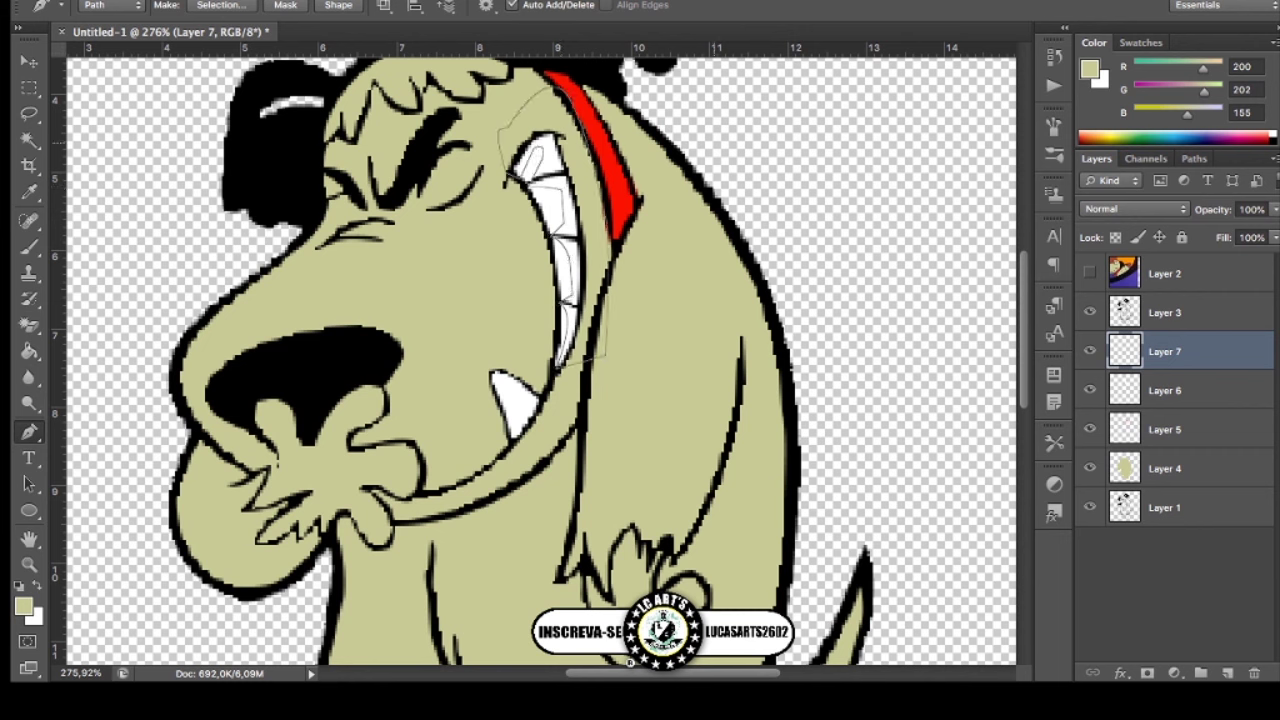
pyautogui.press('i')
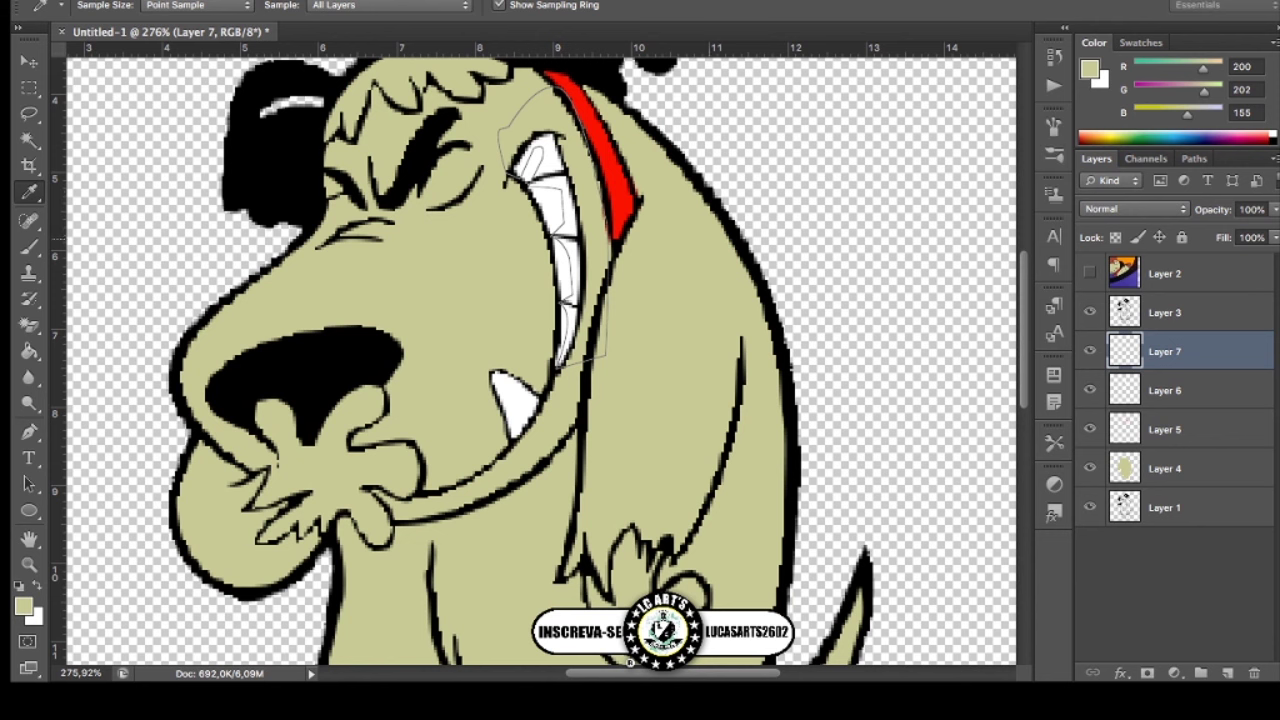
pyautogui.press('p')
pyautogui.hotkey('ctrl', 'alt', 'g')
# Outline and fill the shadow side of the lower fang in grey.
pyautogui.scroll(-1, 540, 360)
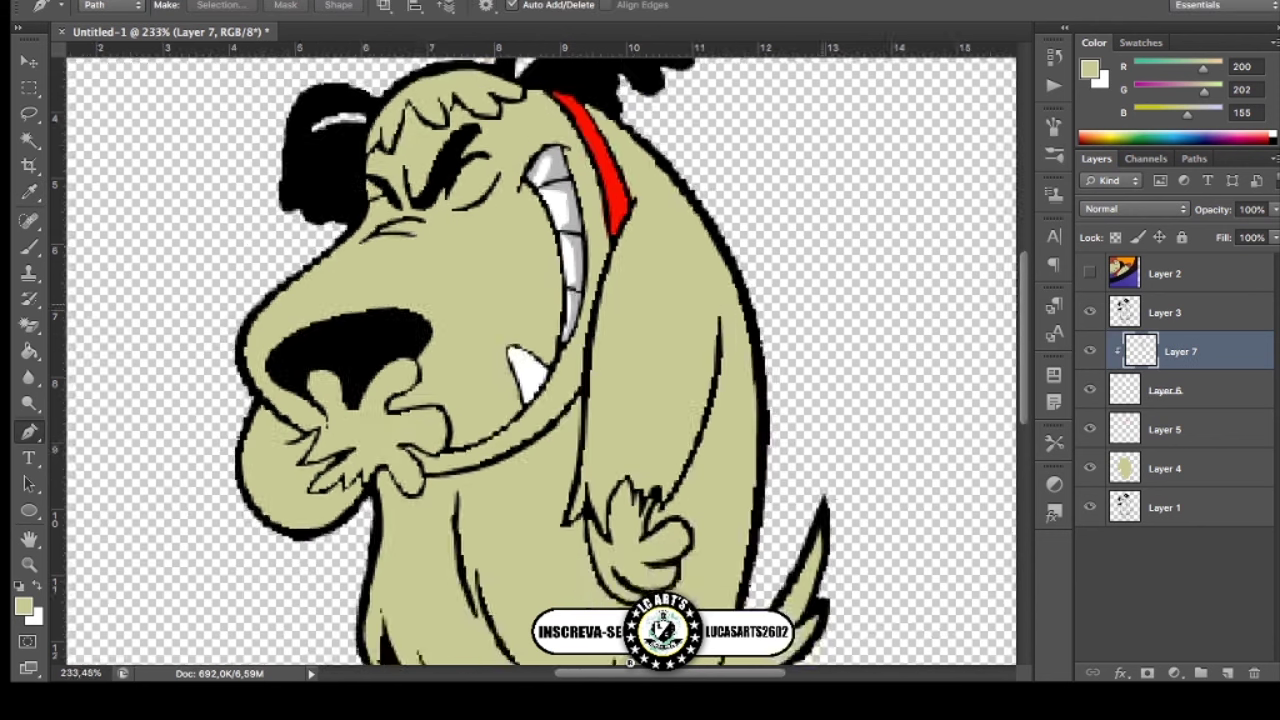
pyautogui.scroll(-3, 540, 360)
pyautogui.scroll(1, 540, 360)
pyautogui.scroll(1, 540, 360)
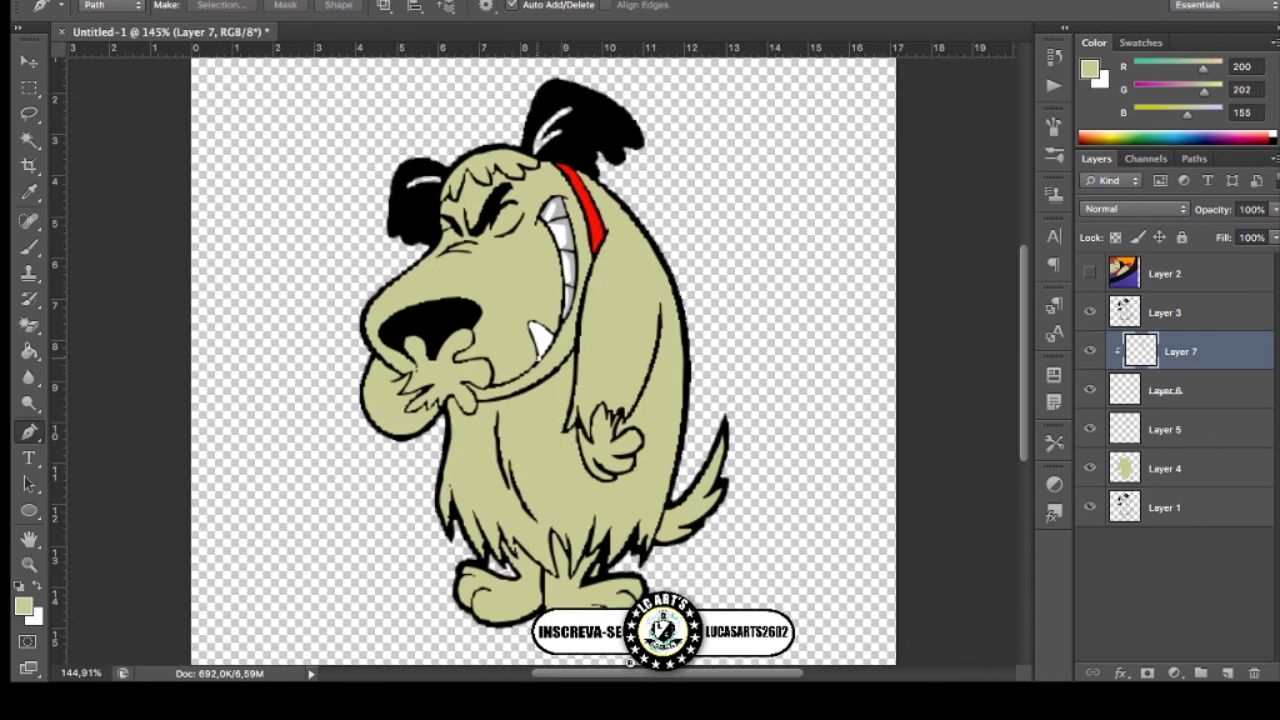
pyautogui.click(546, 345)
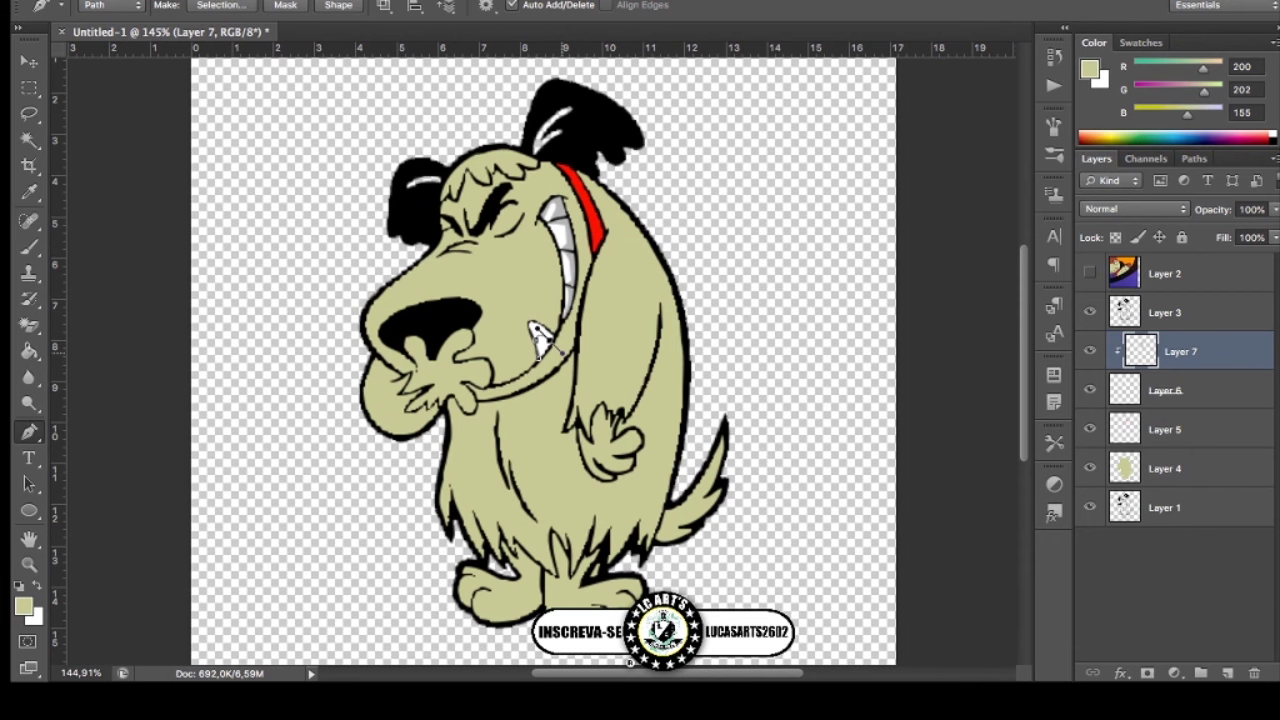
pyautogui.click(546, 322)
pyautogui.click(532, 302)
pyautogui.click(510, 307)
pyautogui.click(512, 350)
pyautogui.click(540, 358)
pyautogui.press('Escape')
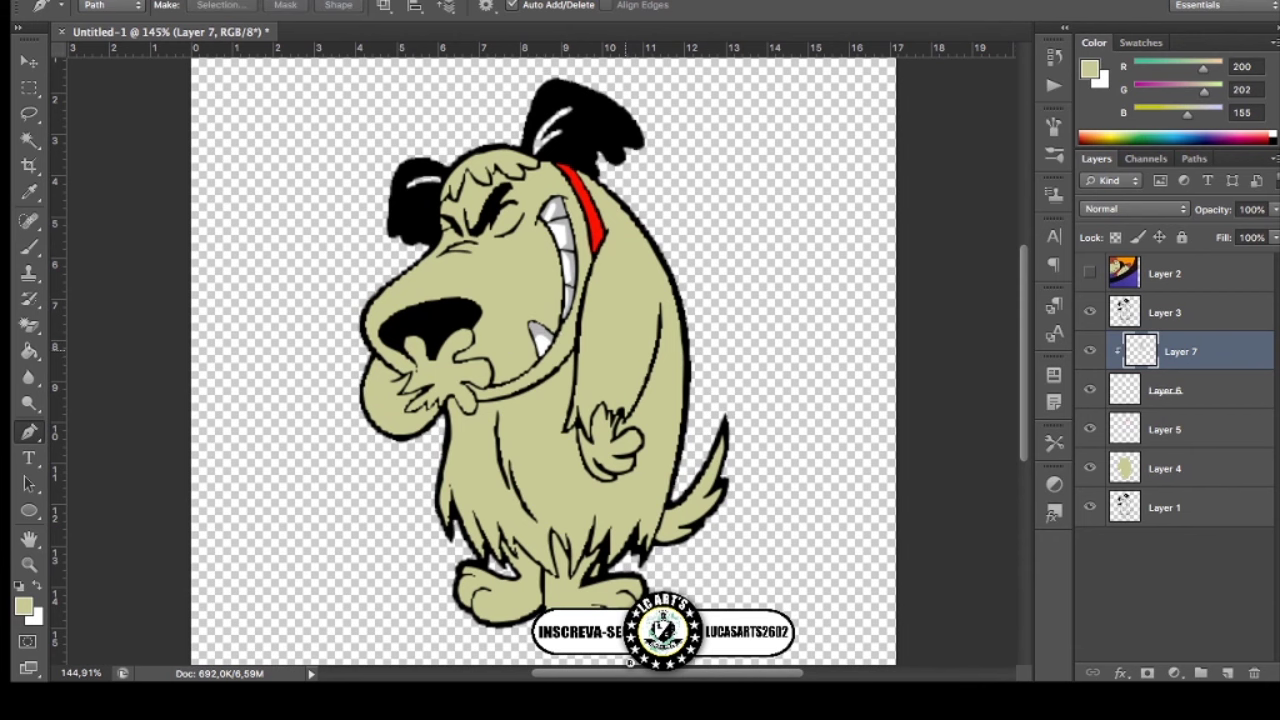
pyautogui.scroll(3, 540, 360)
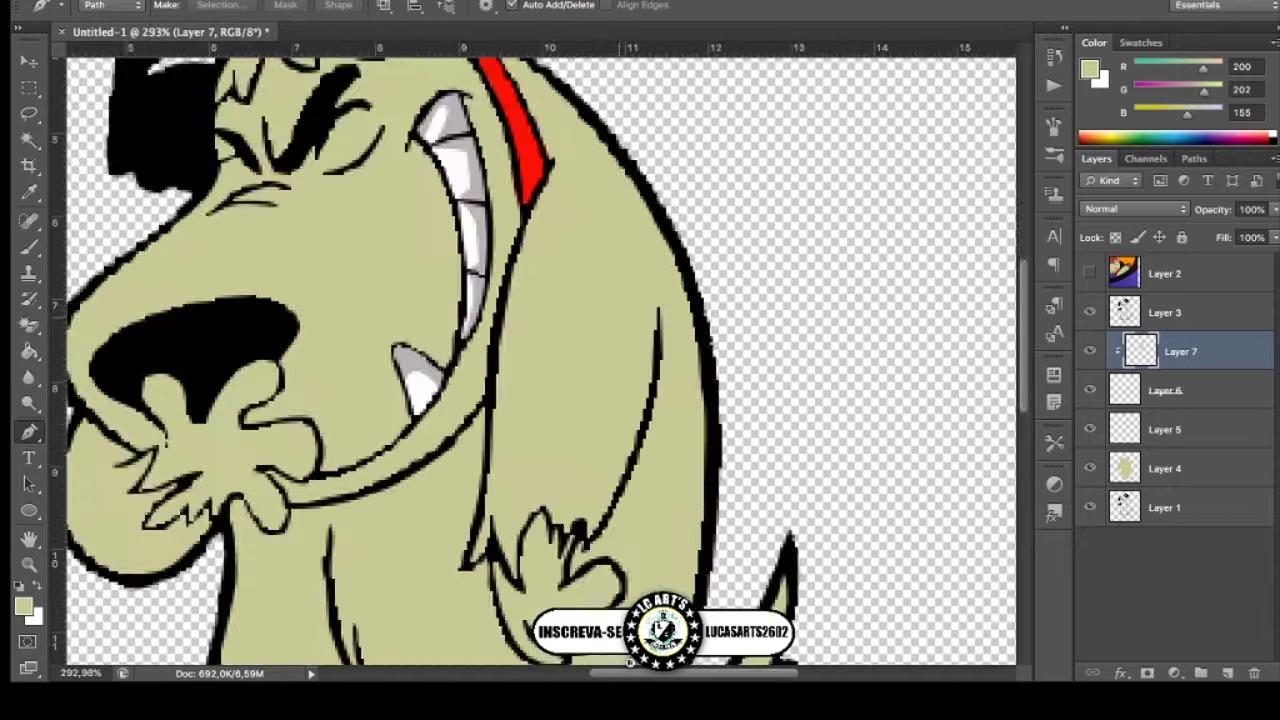
pyautogui.scroll(-6, 540, 360)
pyautogui.scroll(2, 548, 420)
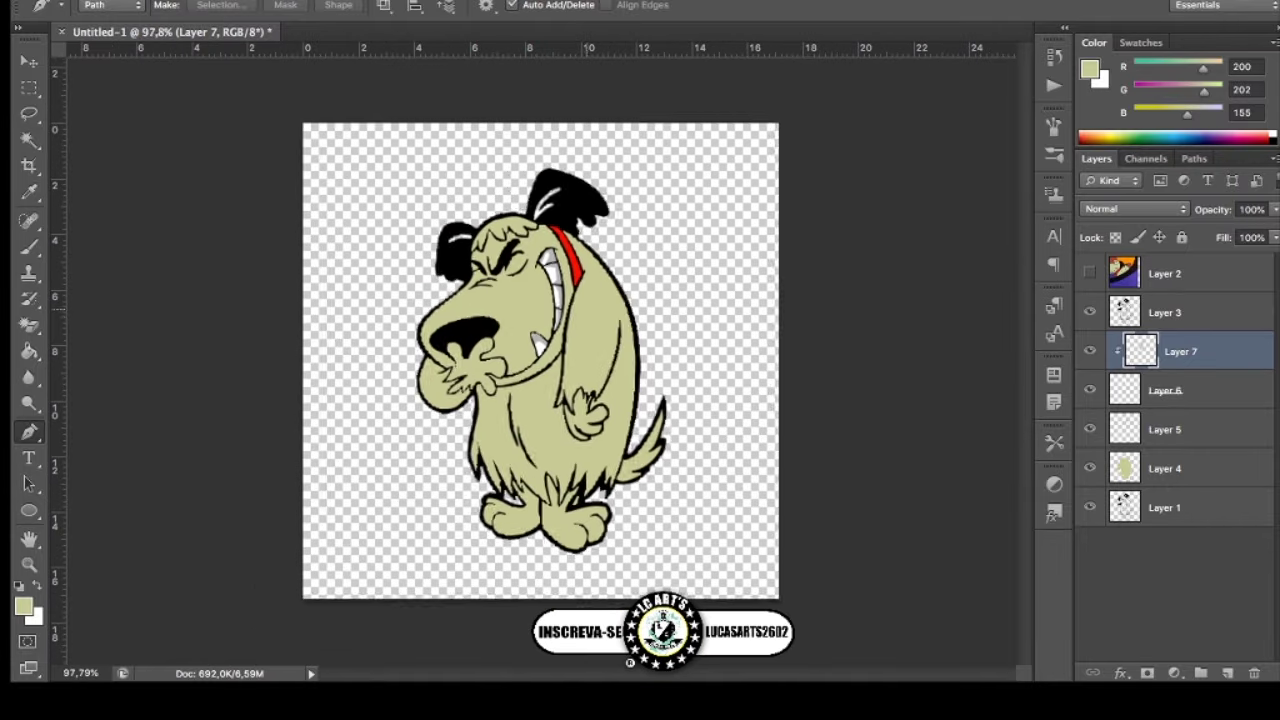
pyautogui.scroll(1, 548, 420)
pyautogui.scroll(2, 548, 420)
pyautogui.scroll(-3, 540, 360)
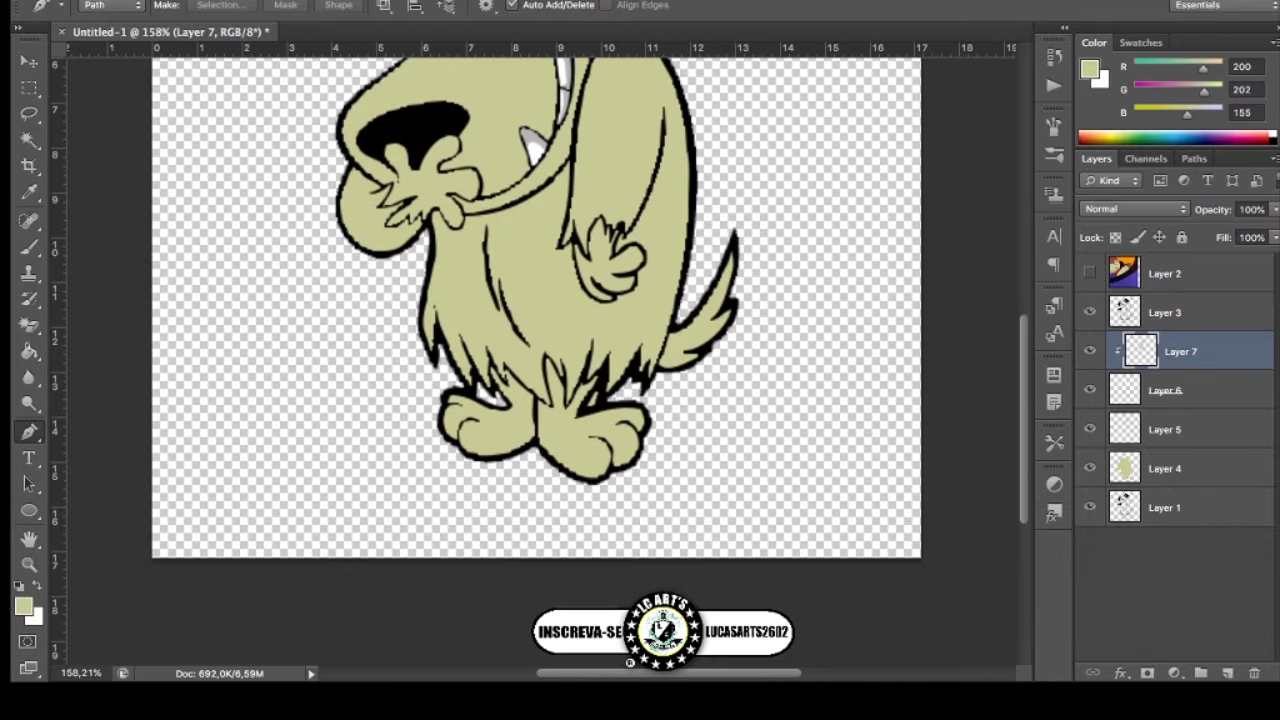
pyautogui.click(1165, 468)
# On a new layer, trace a shadow path from the dog's feet up the central hair spike.
pyautogui.click(1227, 673)
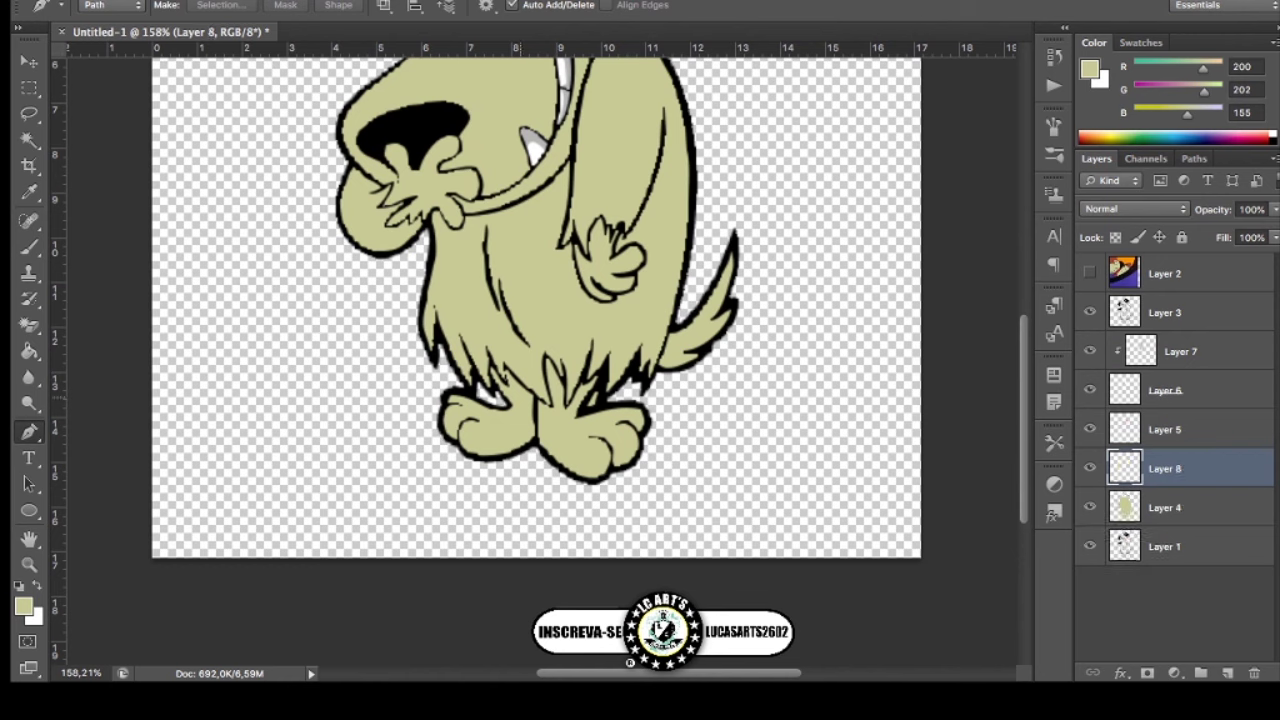
pyautogui.click(499, 394)
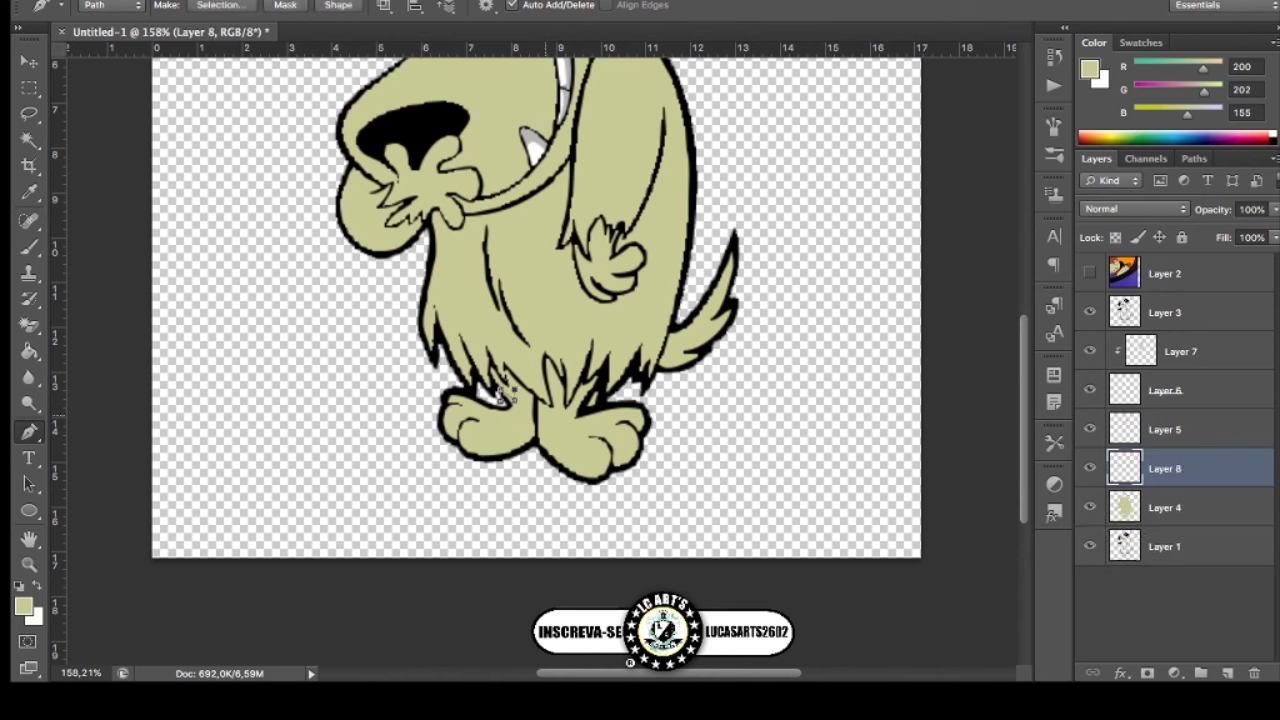
pyautogui.moveTo(549, 417); pyautogui.dragTo(560, 419)
pyautogui.click(551, 385)
pyautogui.click(580, 392)
pyautogui.moveTo(583, 377); pyautogui.dragTo(600, 371)
pyautogui.scroll(5, 548, 384)
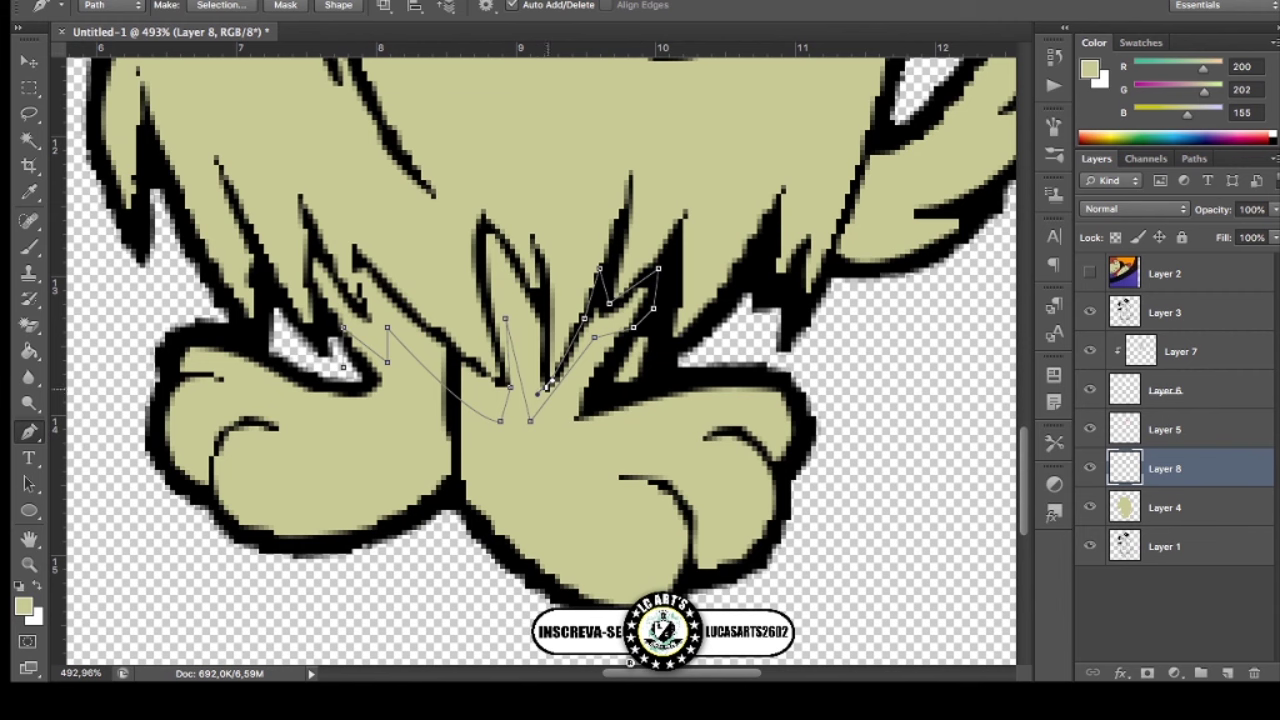
pyautogui.click(545, 308)
pyautogui.click(529, 288)
pyautogui.click(510, 255)
pyautogui.click(484, 219)
pyautogui.click(480, 233)
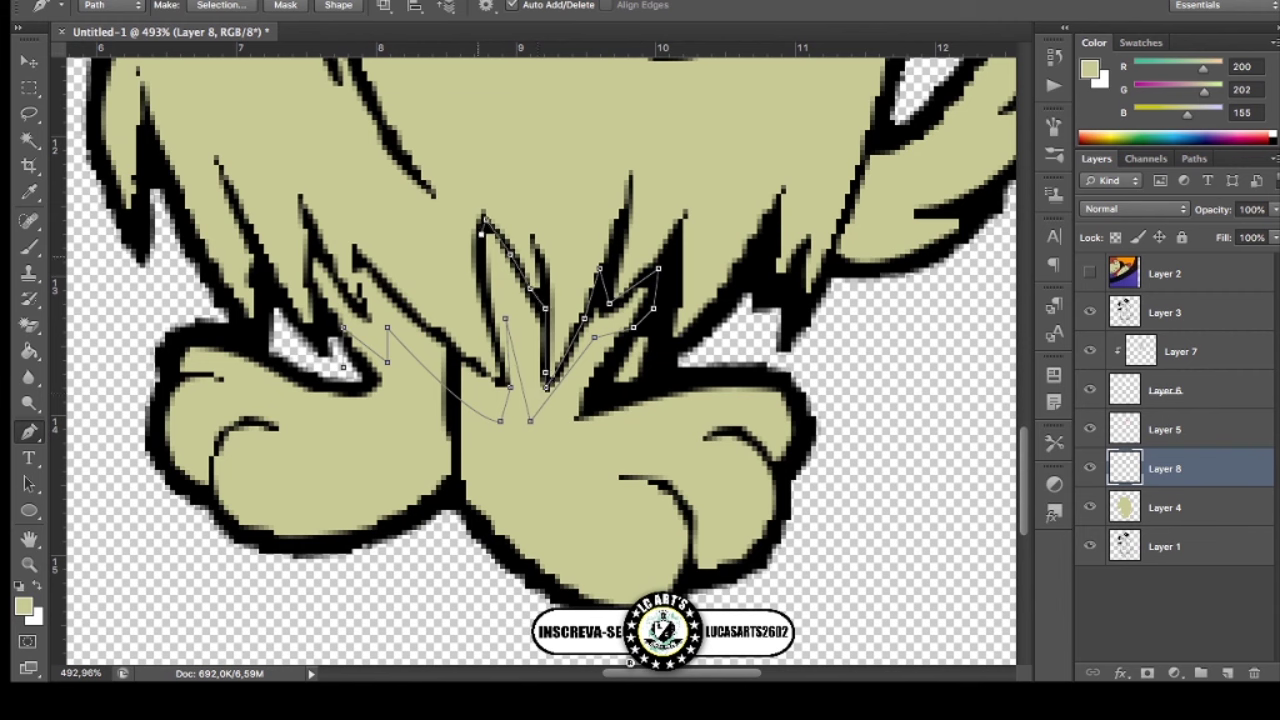
pyautogui.click(477, 258)
# Finish outlining around the left hair spike and fill the area with darker olive.
pyautogui.click(505, 366)
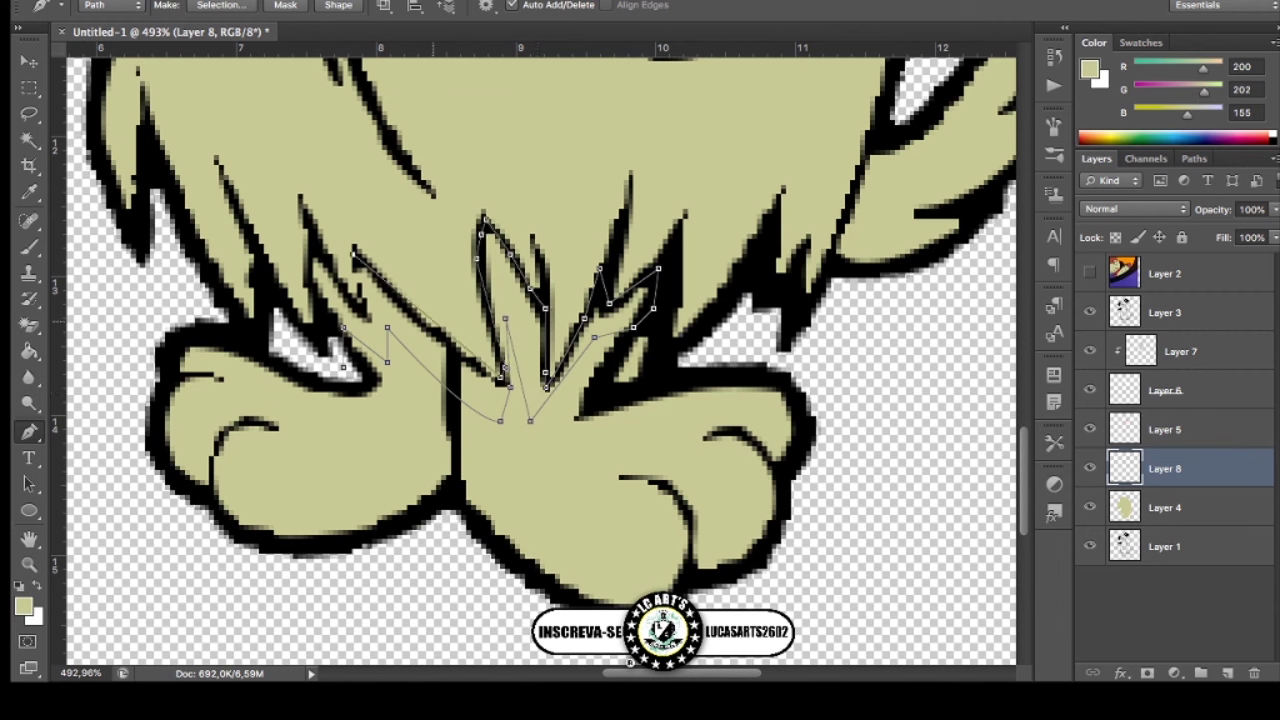
pyautogui.moveTo(421, 324); pyautogui.dragTo(352, 253)
pyautogui.click(369, 318)
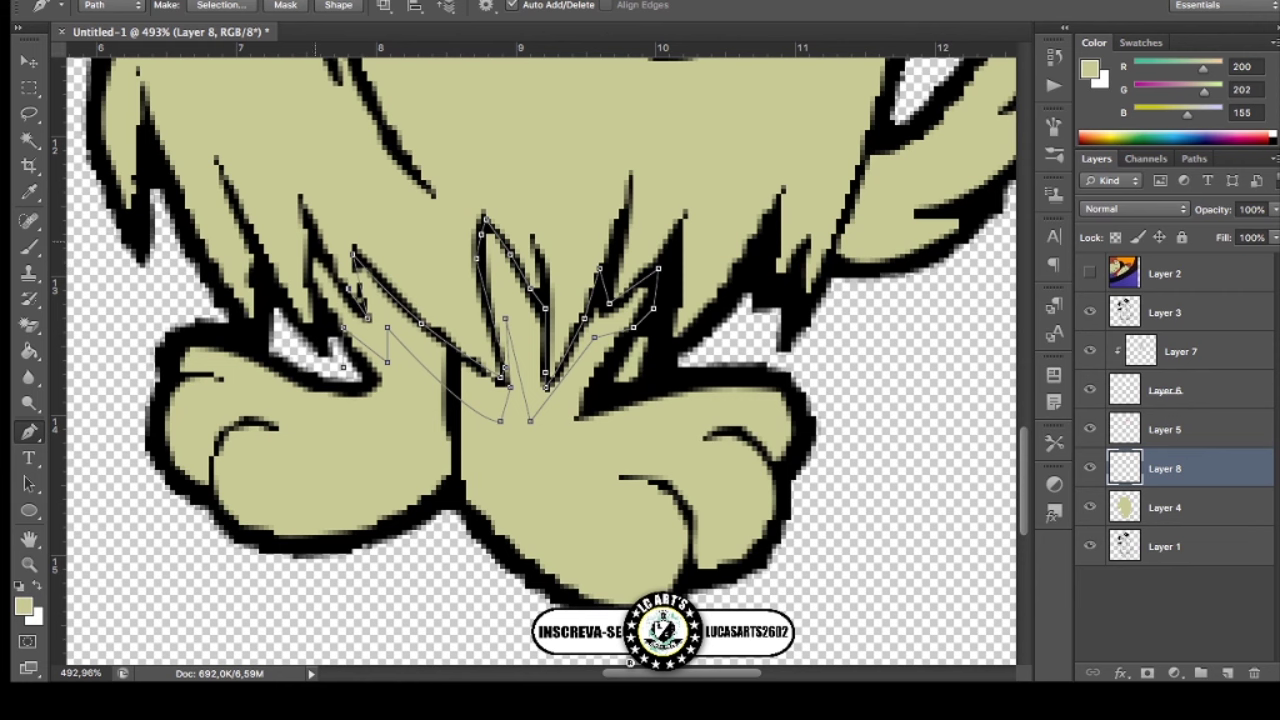
pyautogui.click(313, 233)
pyautogui.click(309, 269)
pyautogui.click(323, 312)
pyautogui.scroll(-2, 330, 340)
pyautogui.scroll(-2, 340, 315)
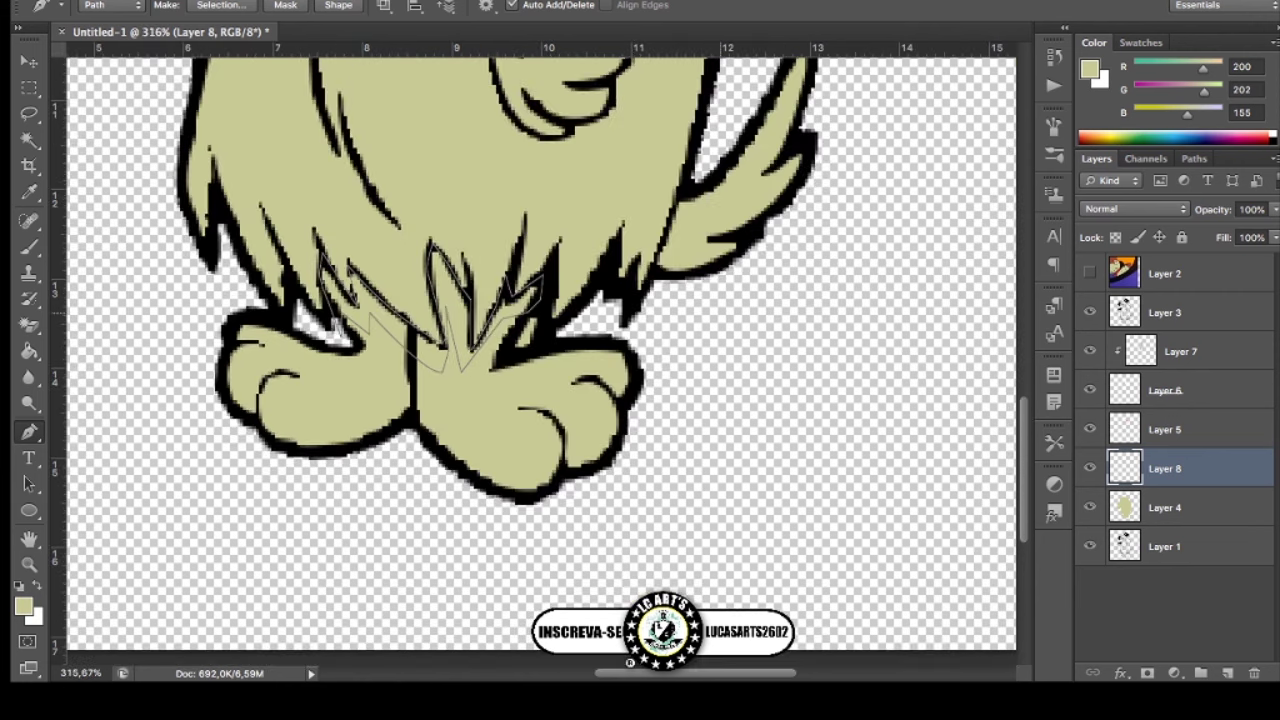
pyautogui.press('i')
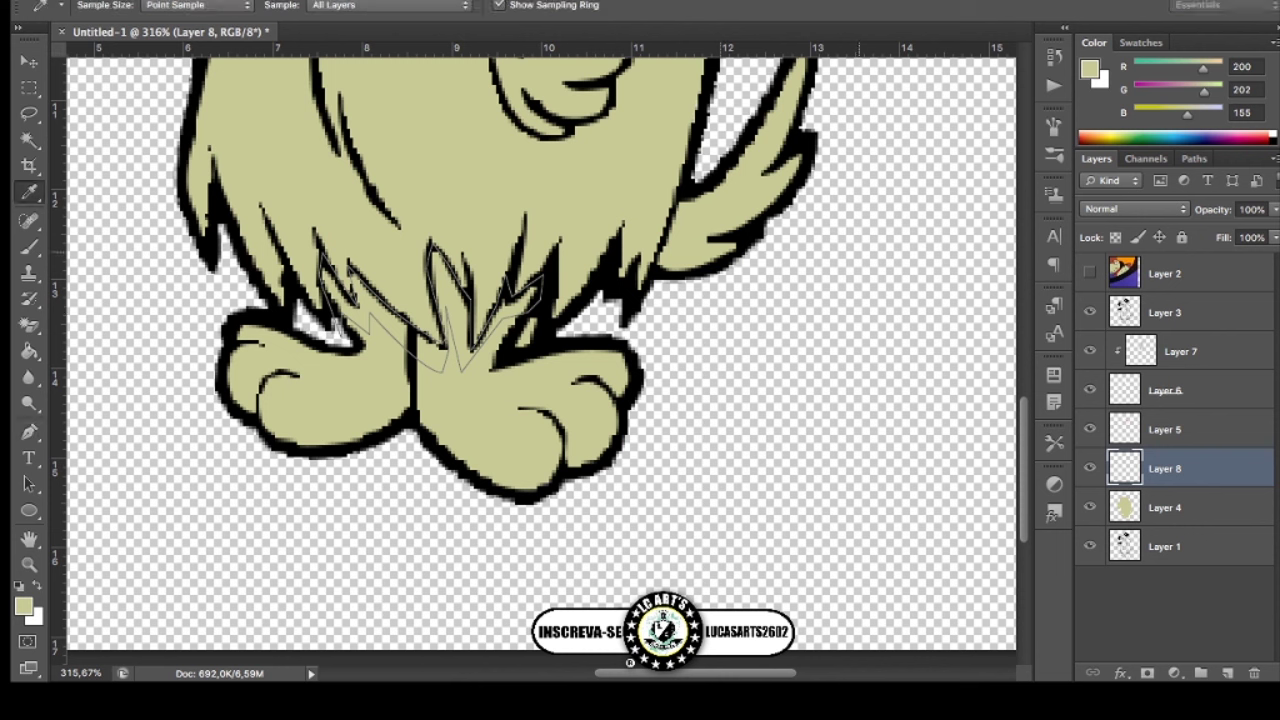
pyautogui.press('p')
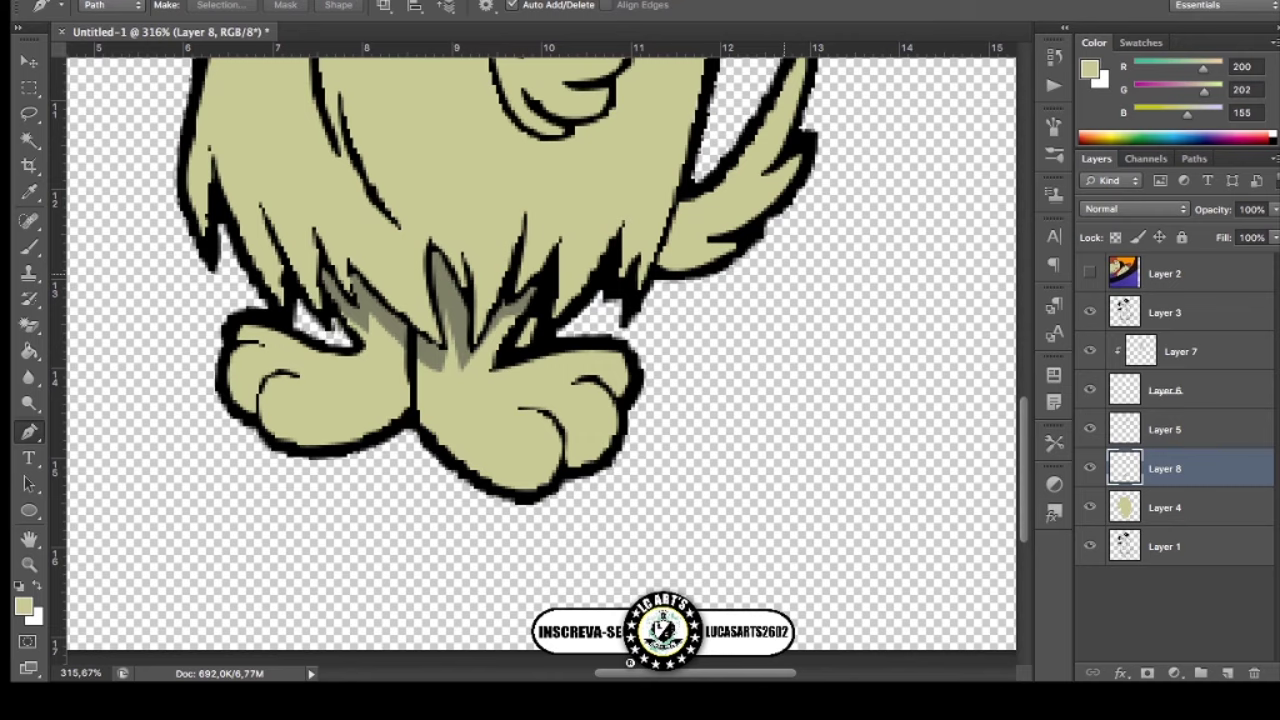
pyautogui.scroll(-2, 786, 343)
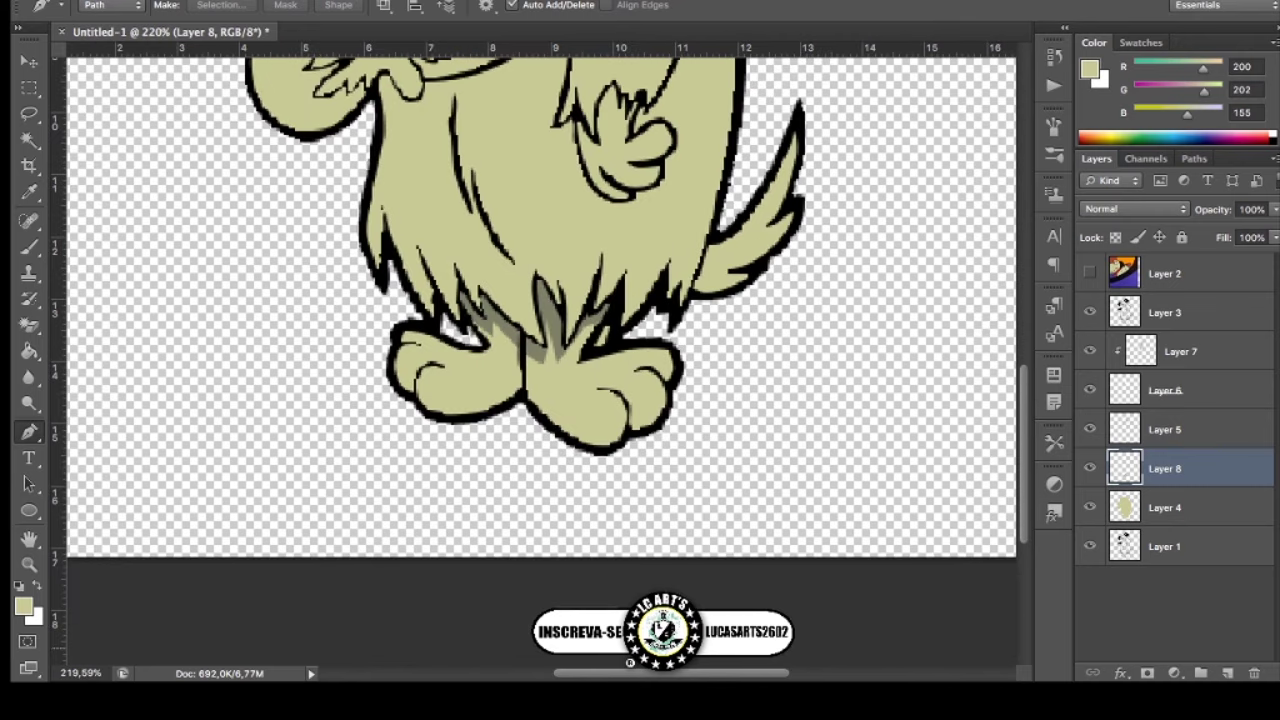
# Outline the base of the tail and fill it with darker olive.
pyautogui.scroll(-3, 625, 512)
pyautogui.scroll(4, 625, 512)
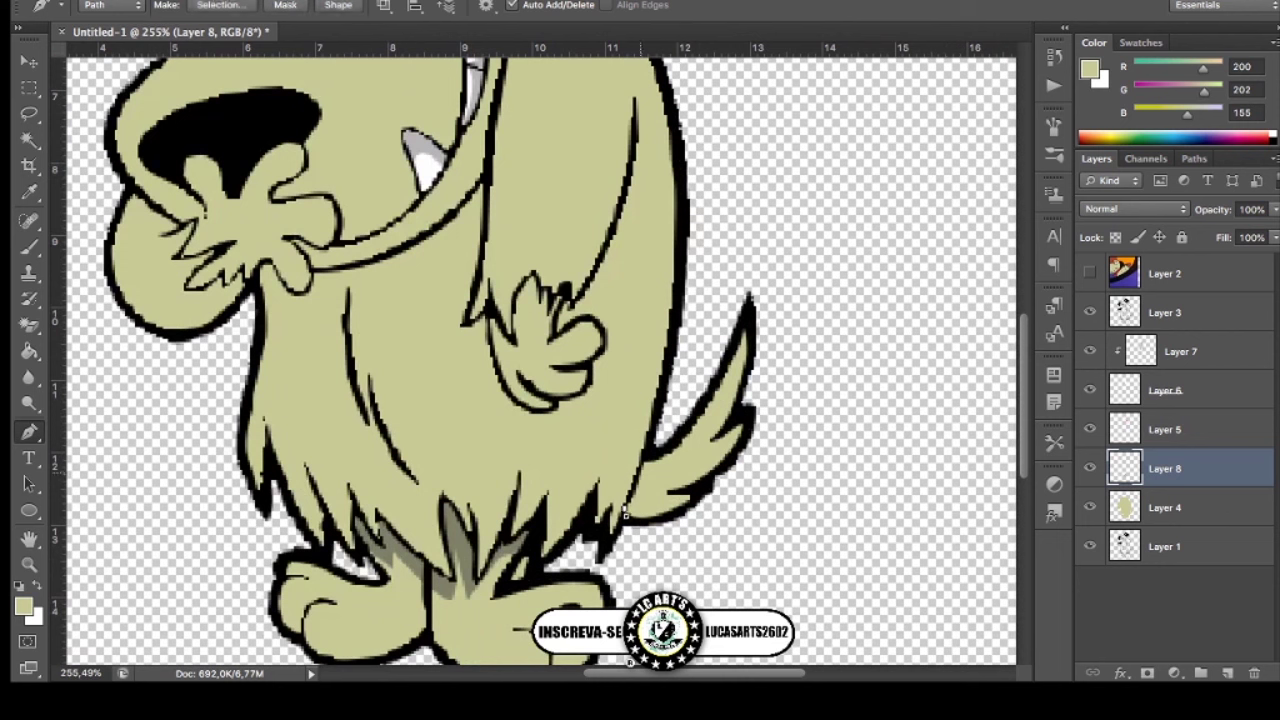
pyautogui.click(641, 461)
pyautogui.moveTo(668, 432)
pyautogui.mouseDown()
pyautogui.moveTo(691, 421)
pyautogui.moveTo(700, 440)
pyautogui.mouseUp()
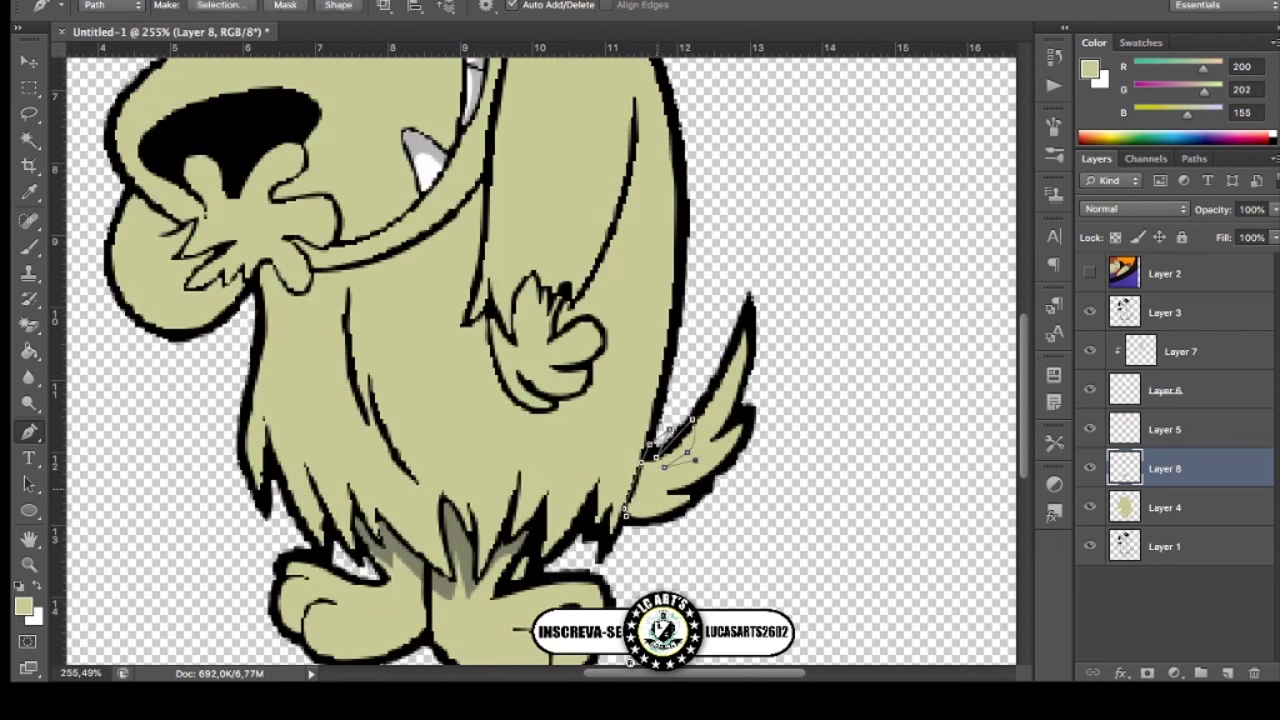
pyautogui.moveTo(655, 491); pyautogui.dragTo(646, 492)
pyautogui.click(624, 512)
pyautogui.hotkey('ctrl', 'Return')
pyautogui.scroll(-1, 664, 472)
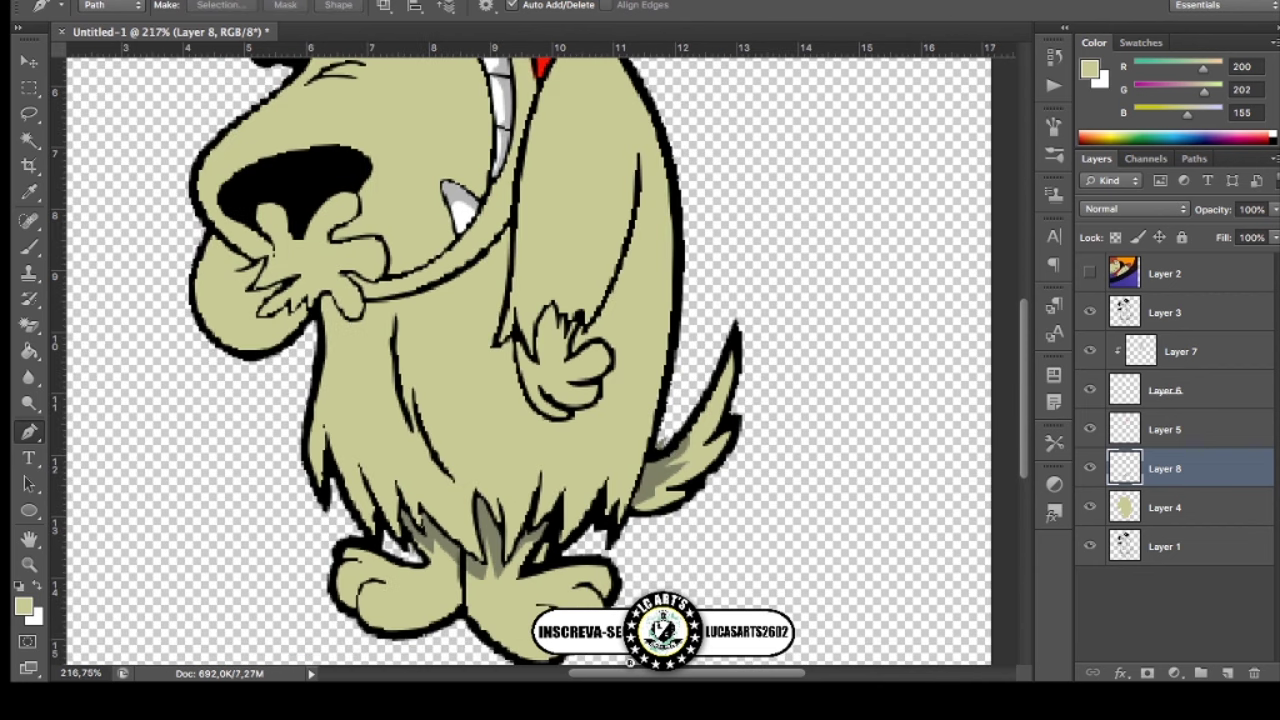
# Clip Layer 8 to the body fill Layer 4 with Alt+Ctrl+G.
pyautogui.hotkey('ctrl', 'alt', 'g')
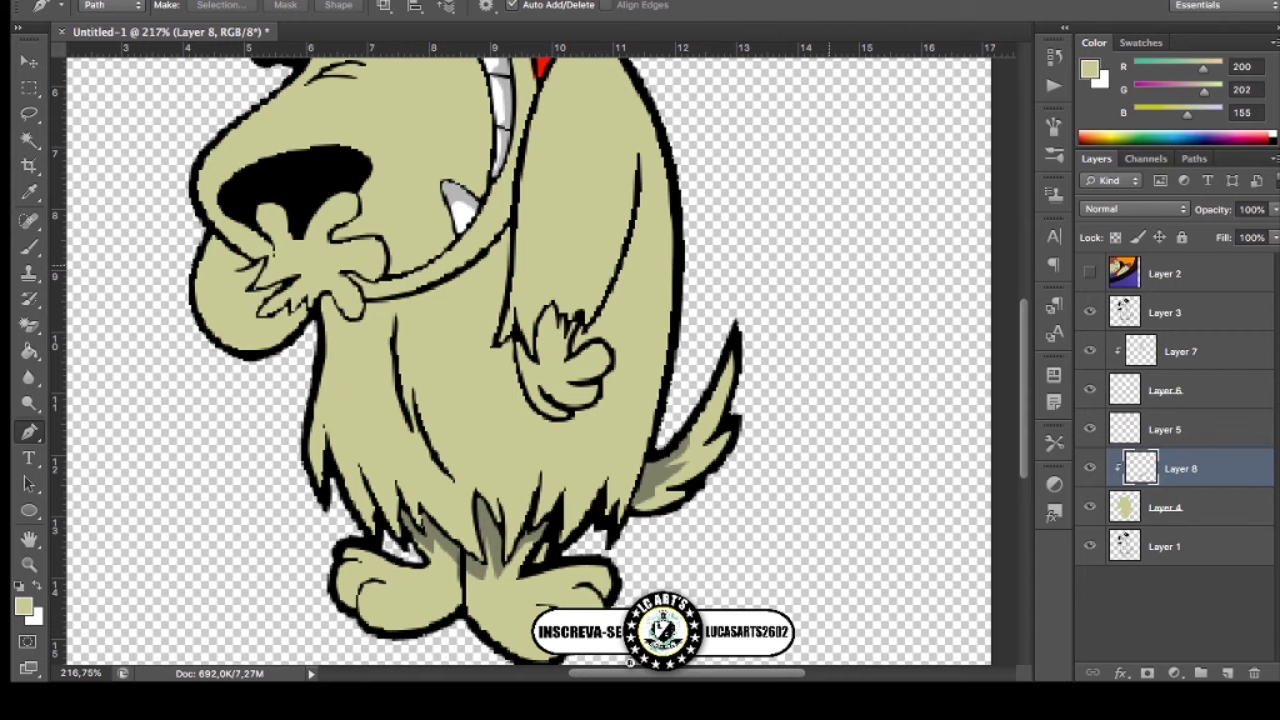
pyautogui.scroll(-2, 630, 661)
pyautogui.scroll(-3, 630, 661)
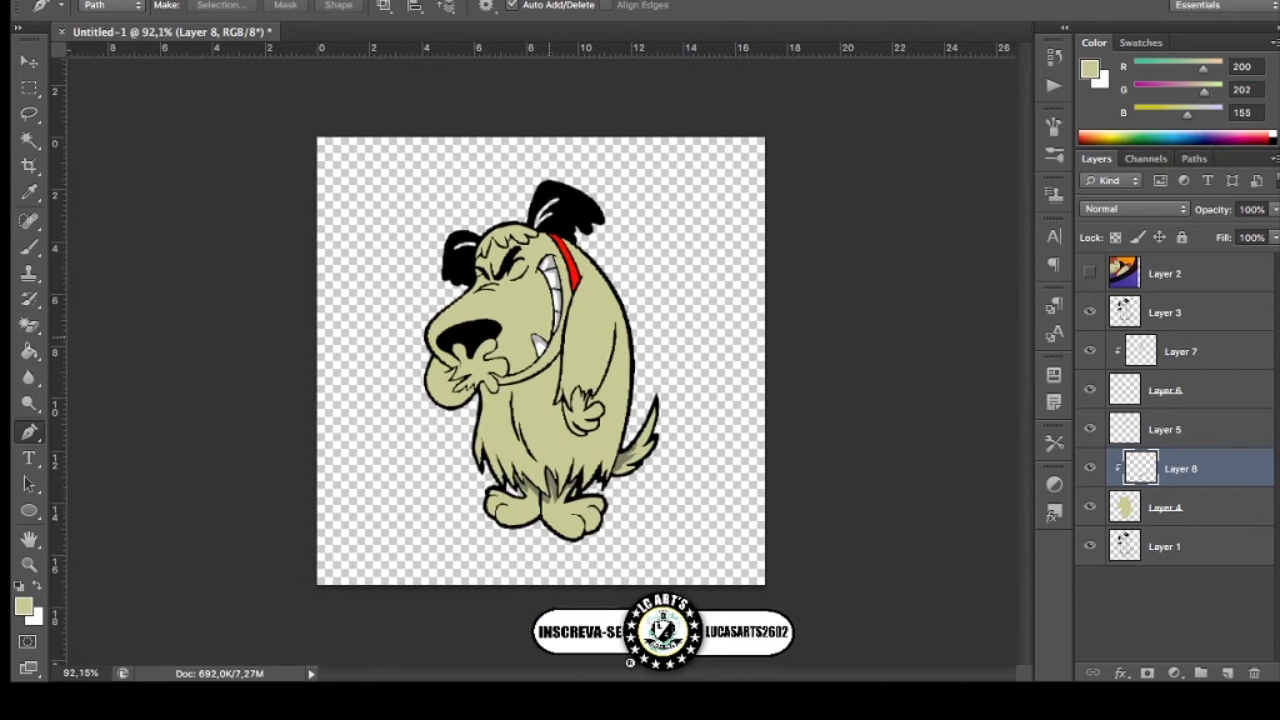
pyautogui.scroll(6, 589, 373)
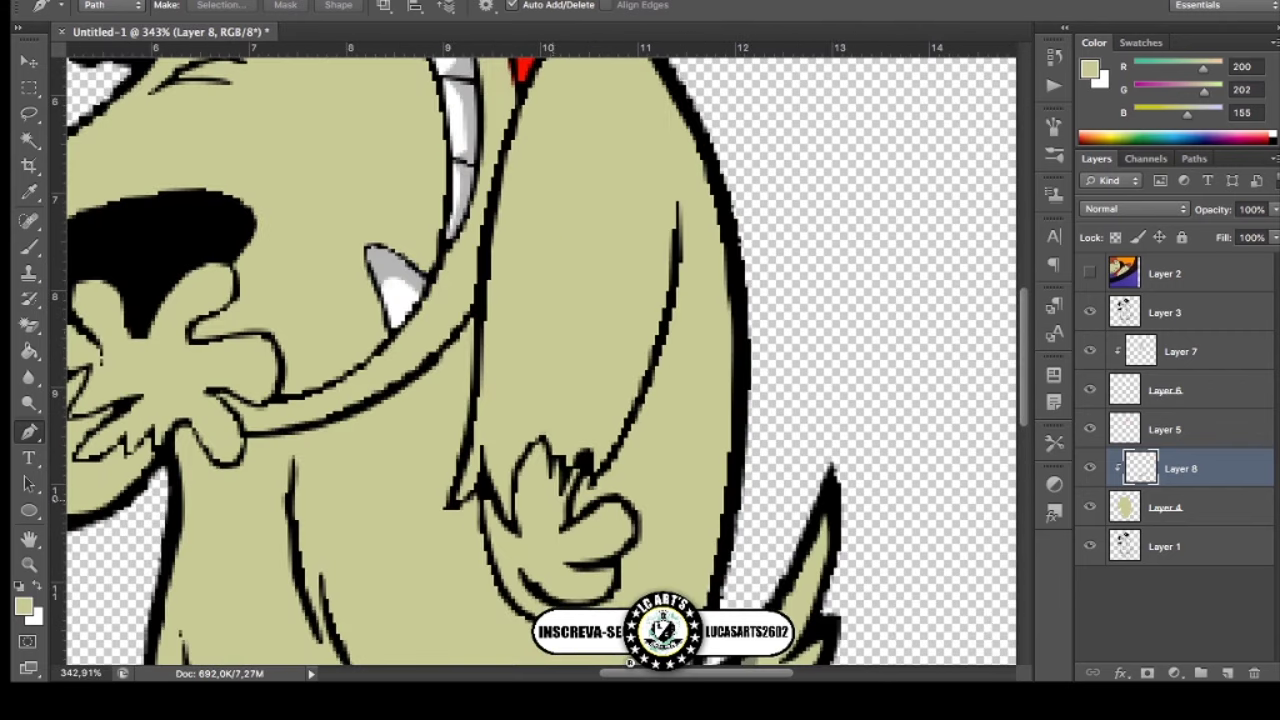
pyautogui.scroll(-3, 630, 661)
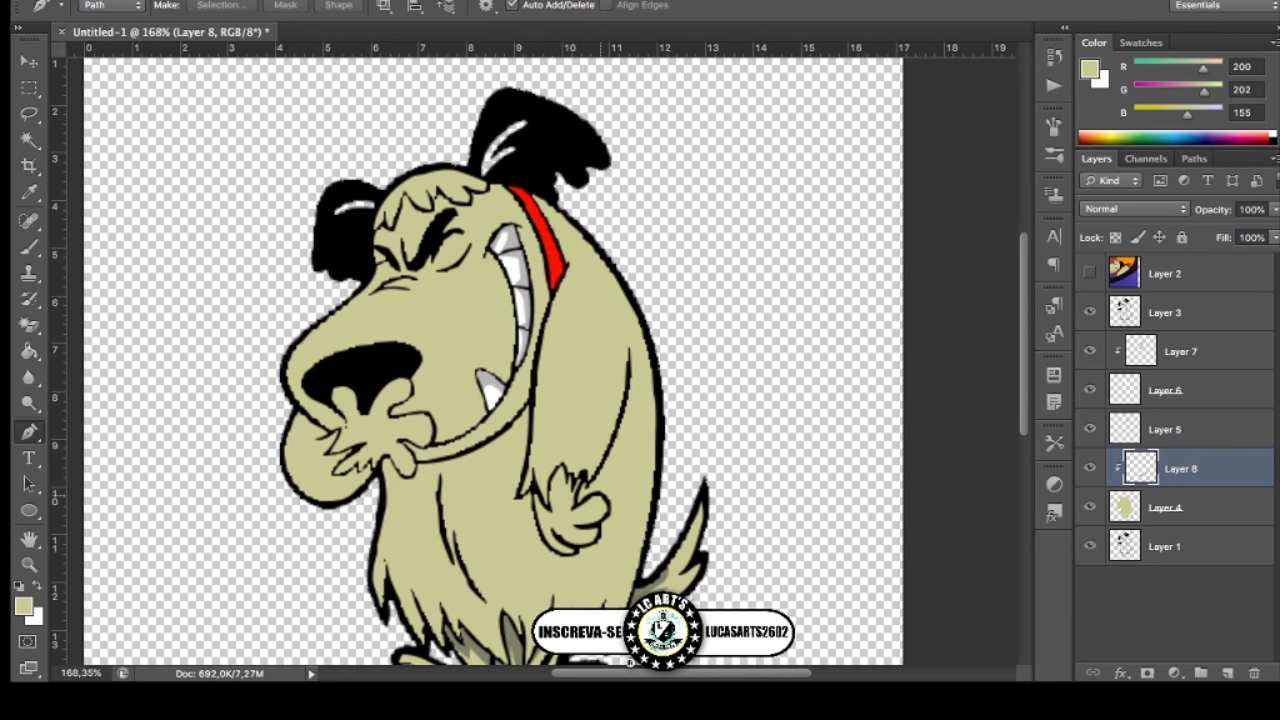
# Trace a shadow from the chest down past the hand and around the paw, then fill it darker.
pyautogui.scroll(2, 605, 475)
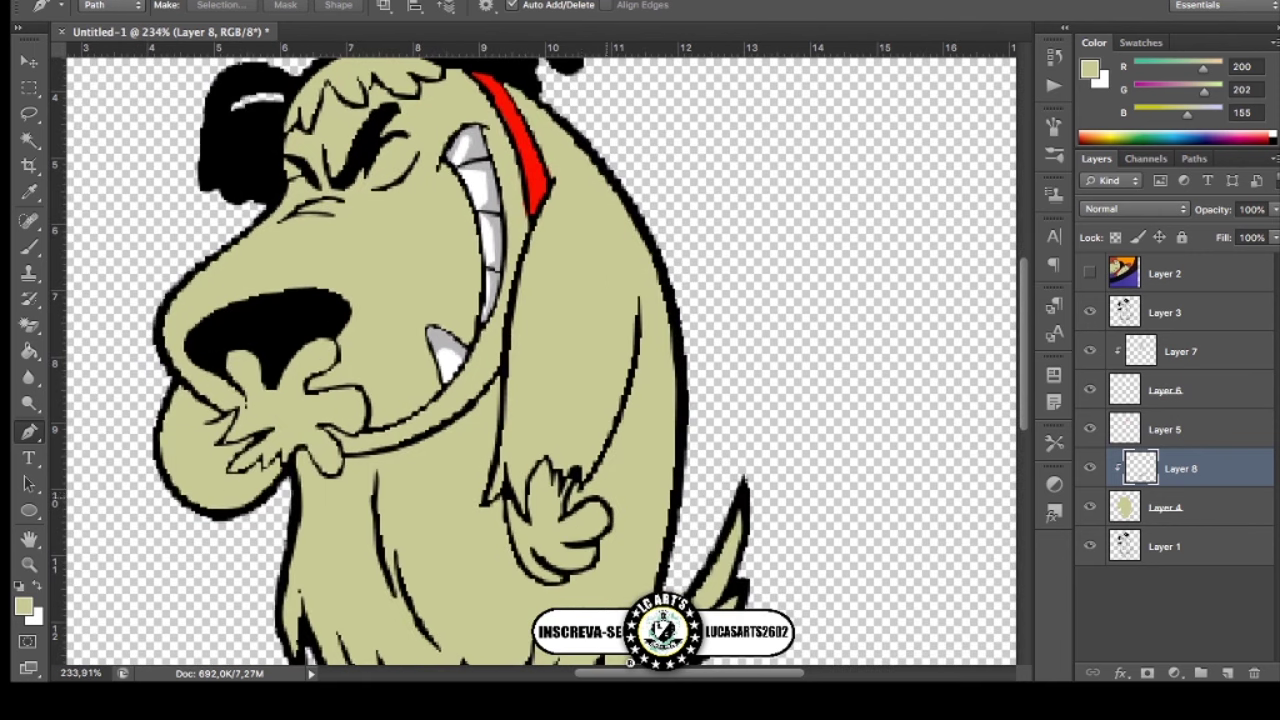
pyautogui.click(640, 296)
pyautogui.moveTo(605, 480); pyautogui.dragTo(626, 482)
pyautogui.moveTo(612, 537); pyautogui.dragTo(598, 557)
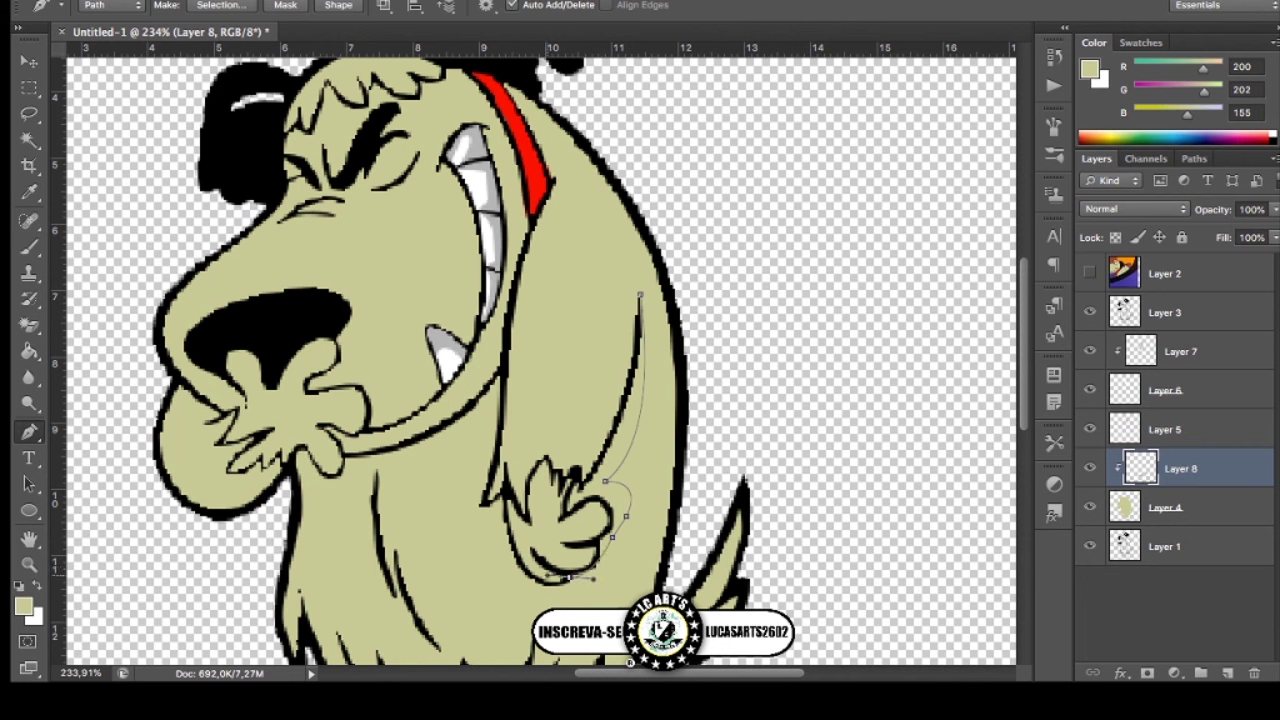
pyautogui.hotkey('ctrl', 'z')
pyautogui.moveTo(593, 579)
pyautogui.mouseDown()
pyautogui.moveTo(615, 584)
pyautogui.moveTo(598, 541)
pyautogui.mouseUp()
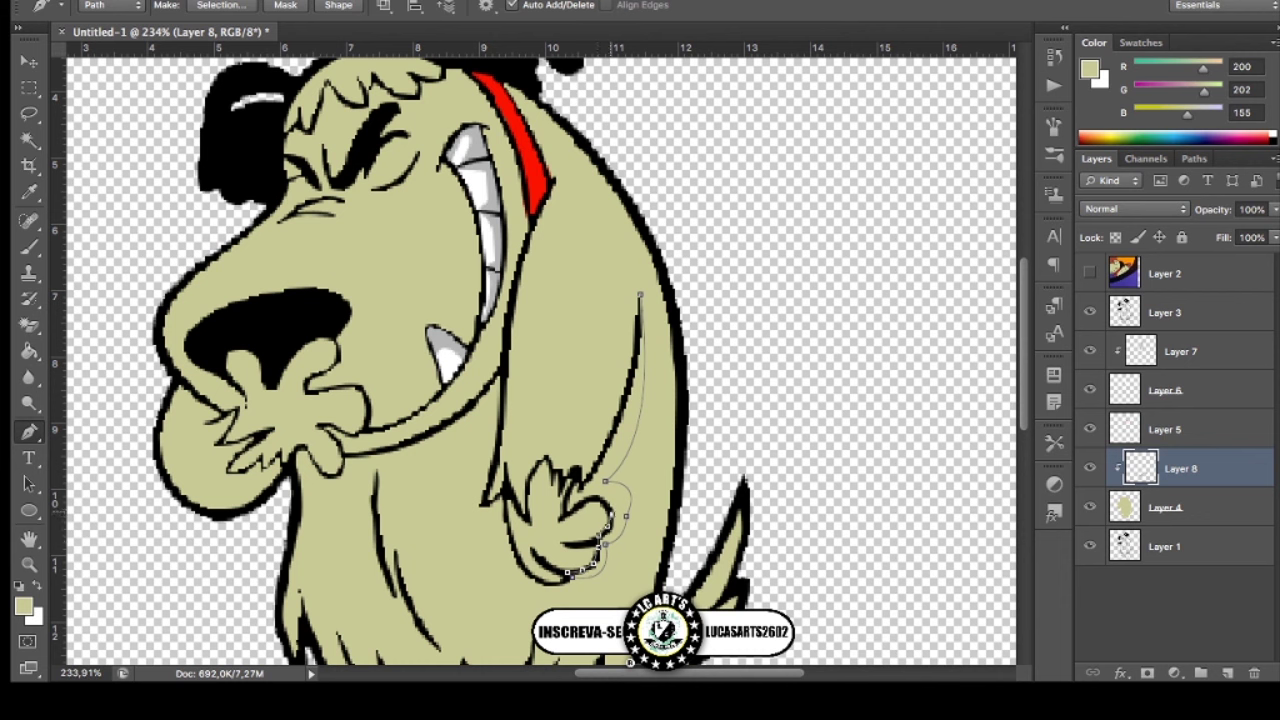
pyautogui.moveTo(548, 531); pyautogui.dragTo(601, 491)
pyautogui.moveTo(548, 531); pyautogui.dragTo(563, 504)
pyautogui.press('Return')
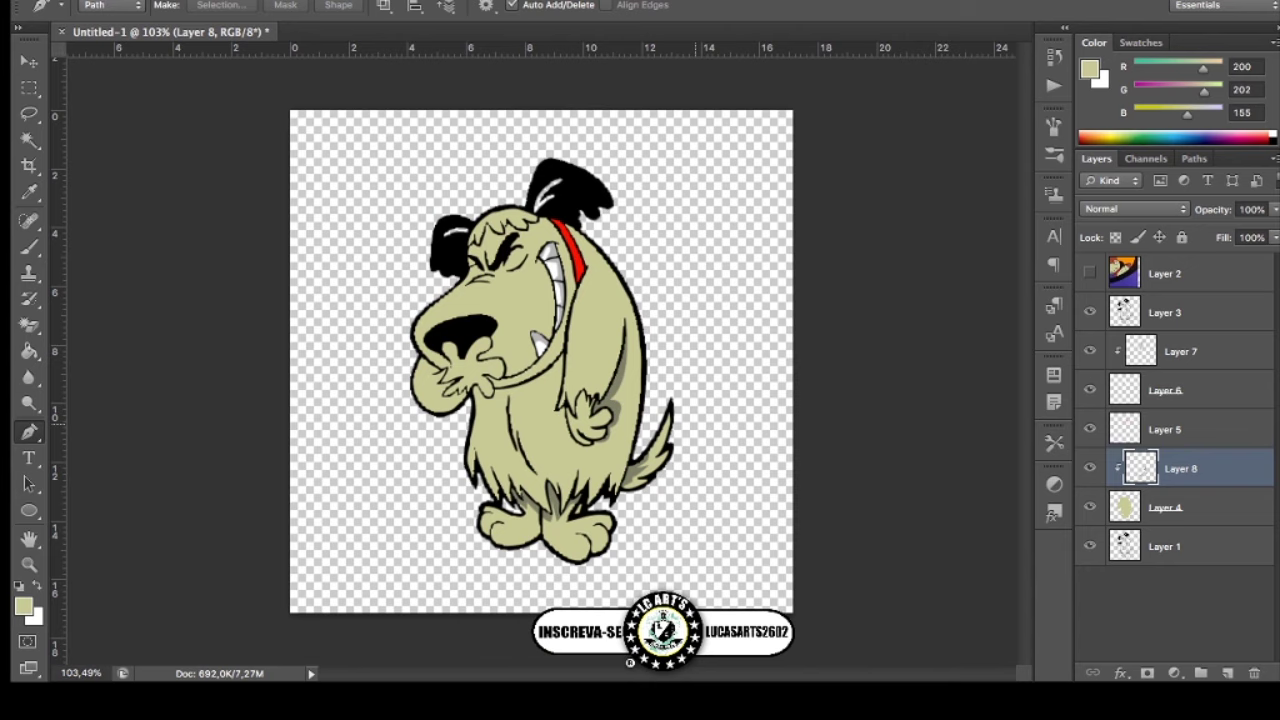
# Fill a curved darker-olive shadow under the grin line, from the arm to the hand at the muzzle.
pyautogui.scroll(3, 678, 283)
pyautogui.scroll(1, 678, 283)
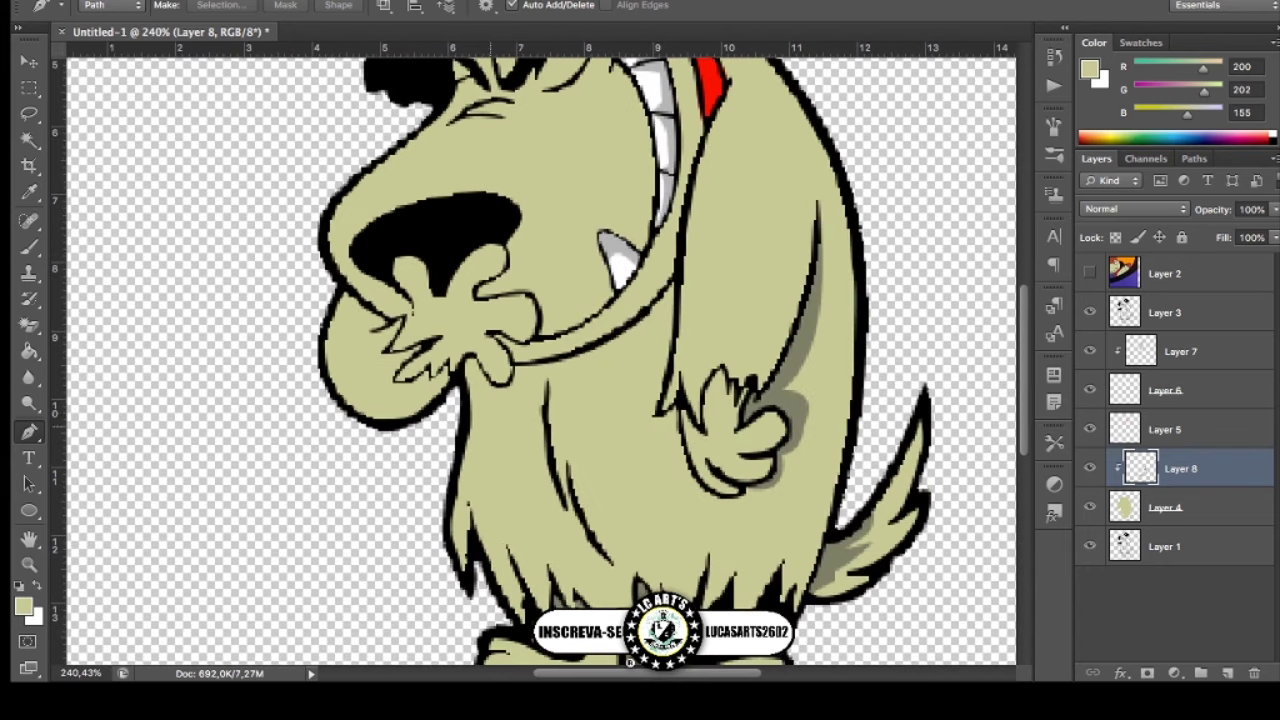
pyautogui.click(678, 283)
pyautogui.moveTo(508, 383); pyautogui.dragTo(628, 378)
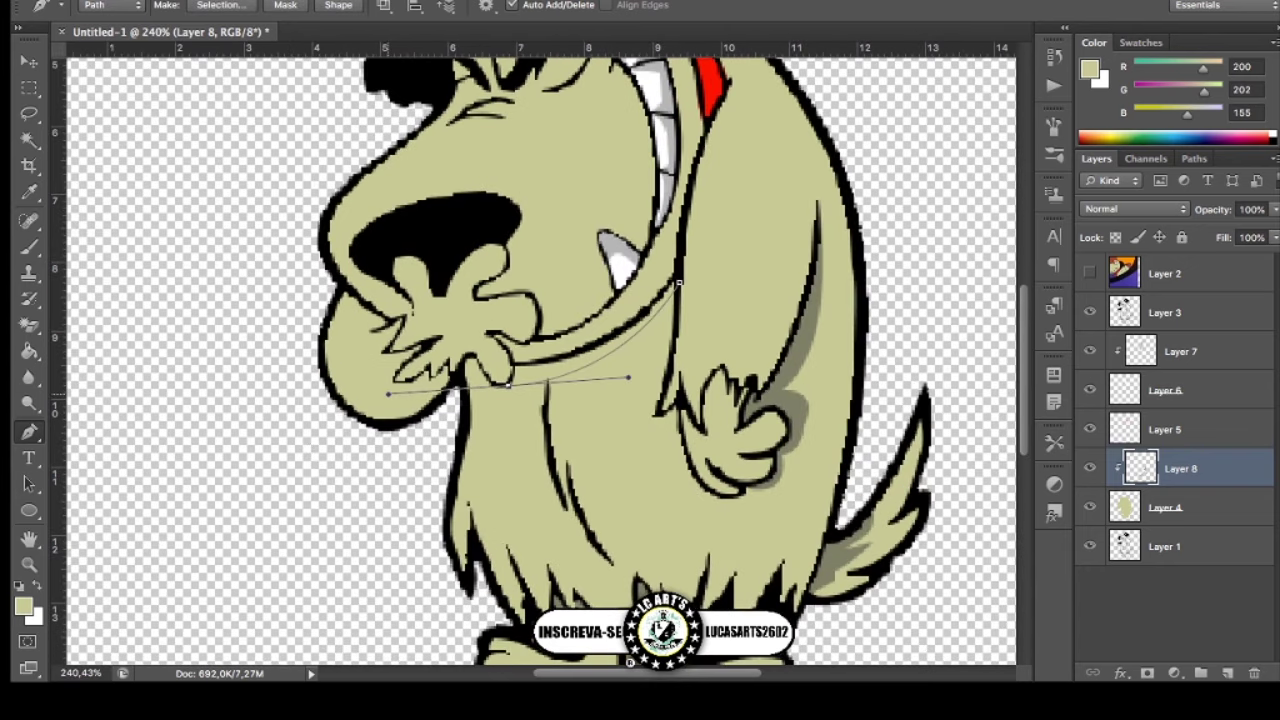
pyautogui.click(465, 389)
pyautogui.scroll(4, 485, 378)
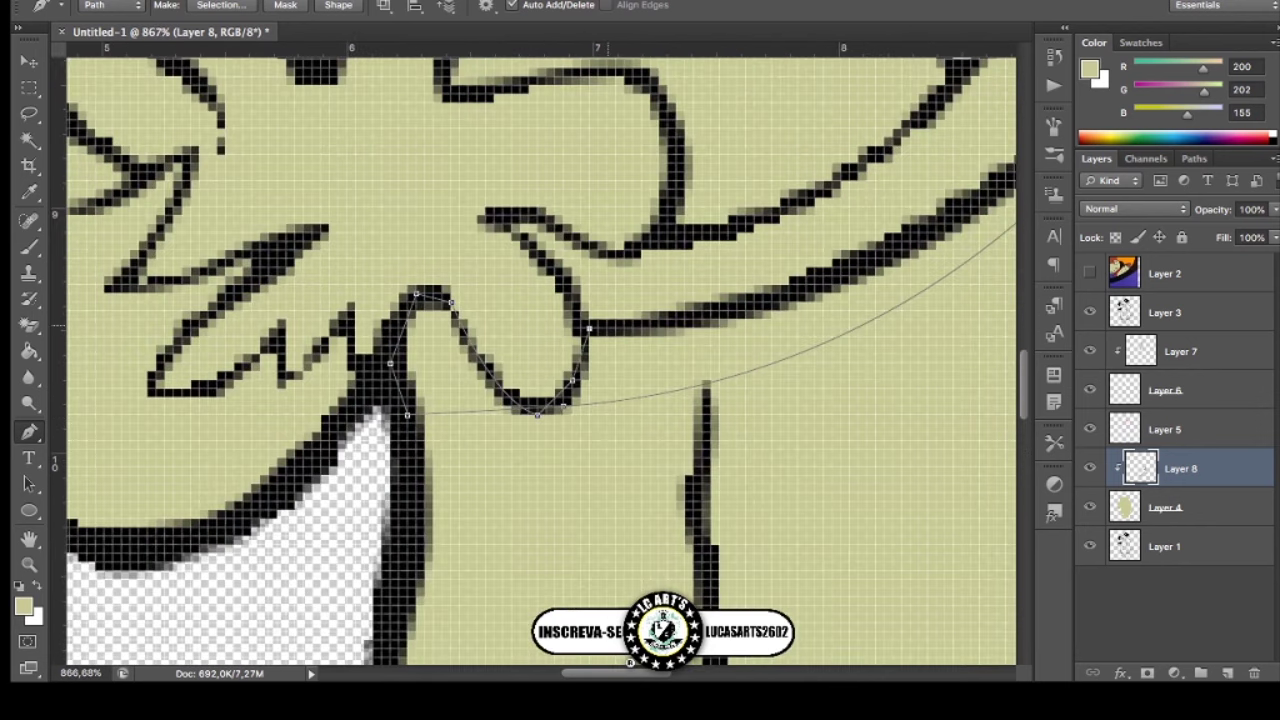
pyautogui.scroll(-4, 656, 334)
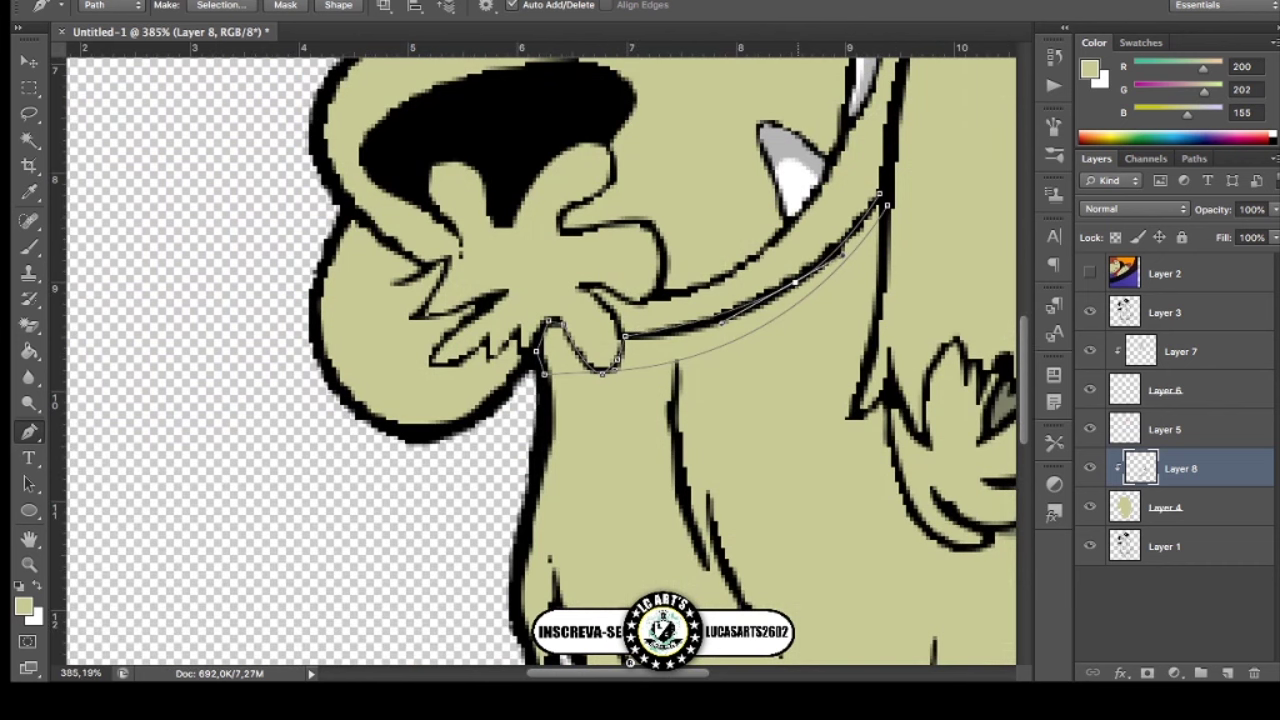
pyautogui.moveTo(886, 205); pyautogui.dragTo(886, 178)
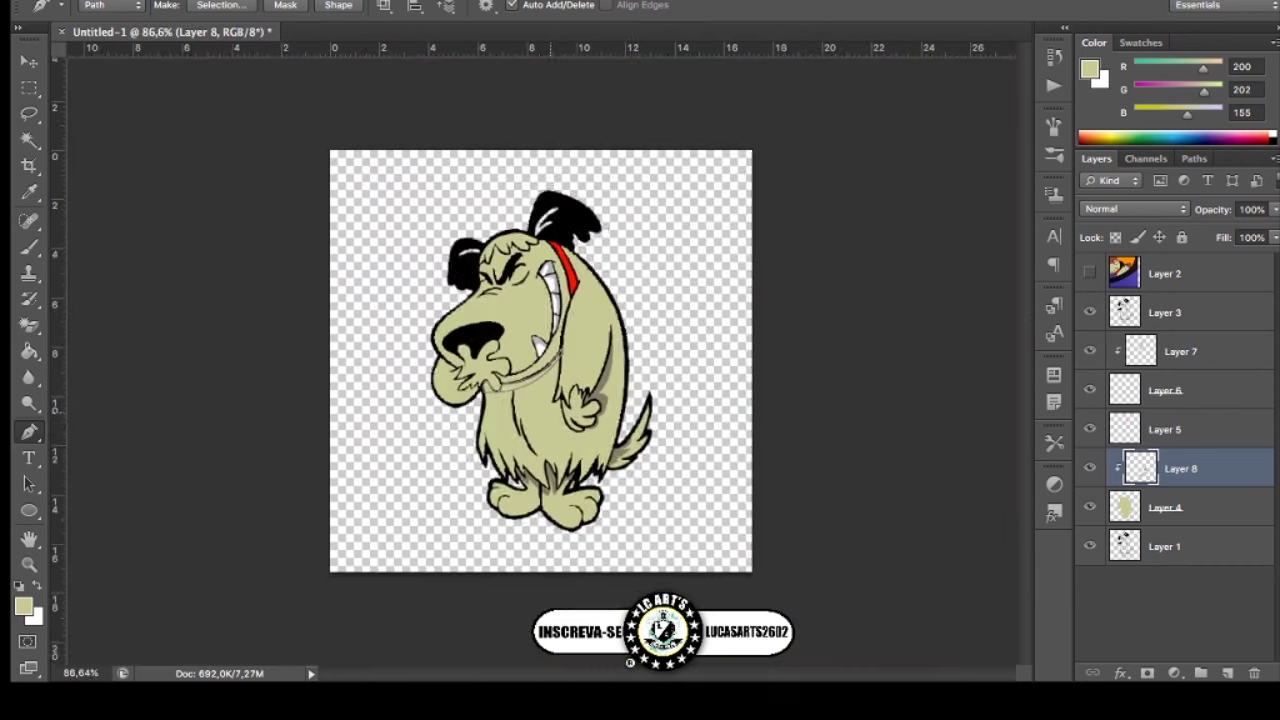
pyautogui.scroll(-5, 430, 425)
pyautogui.scroll(3, 433, 432)
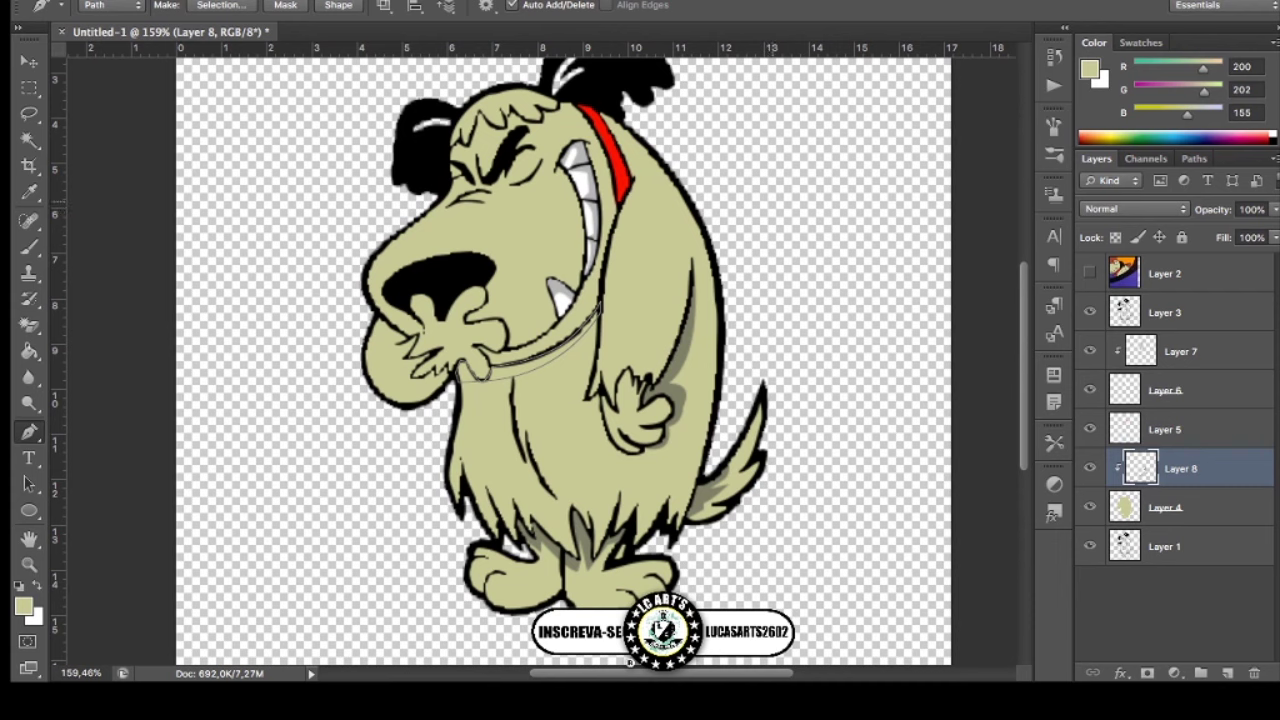
pyautogui.press('Return')
pyautogui.scroll(1, 560, 360)
pyautogui.scroll(1, 632, 361)
# Start a shadow outline on the chest hand, tracing up the arm and around the fingers.
pyautogui.scroll(1, 632, 361)
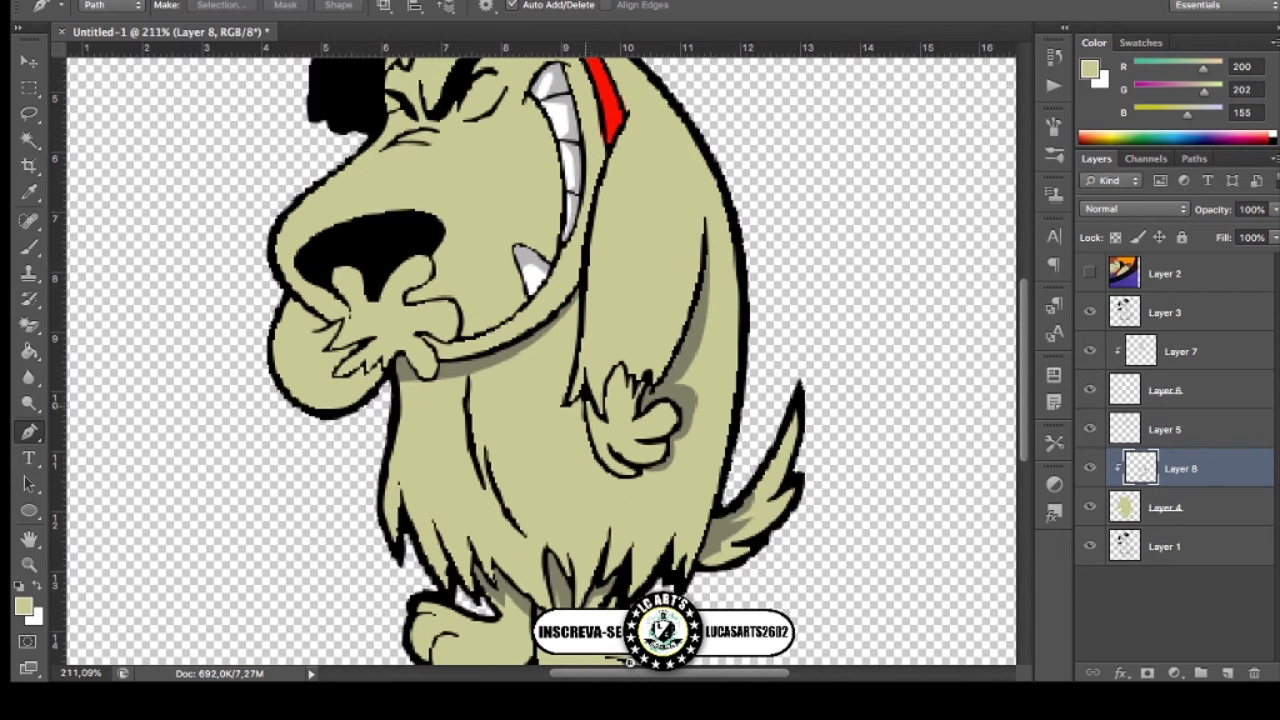
pyautogui.click(588, 396)
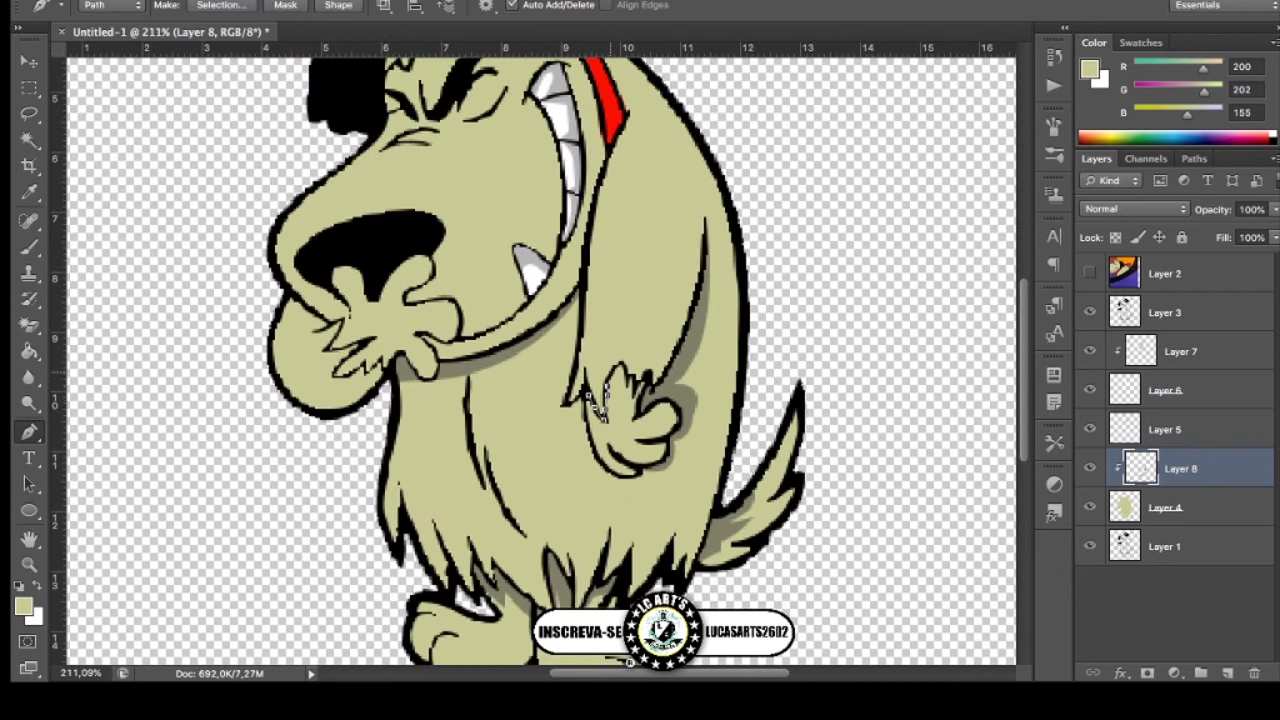
pyautogui.click(618, 362)
pyautogui.hscroll(3, 620, 390)
pyautogui.scroll(2, 280, 388)
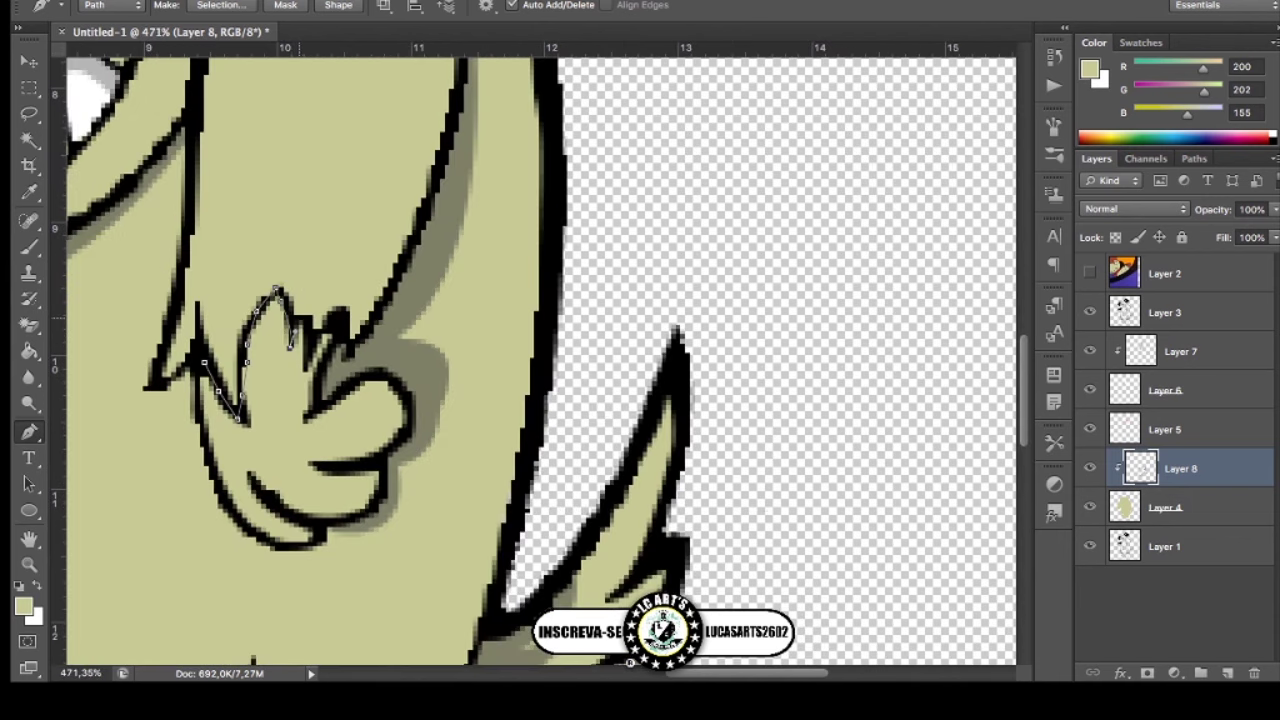
pyautogui.click(300, 320)
pyautogui.click(309, 320)
pyautogui.click(309, 357)
pyautogui.click(336, 320)
# Close the finger outline, fill it with darker olive, and fit the whole dog on screen.
pyautogui.click(314, 377)
pyautogui.click(290, 349)
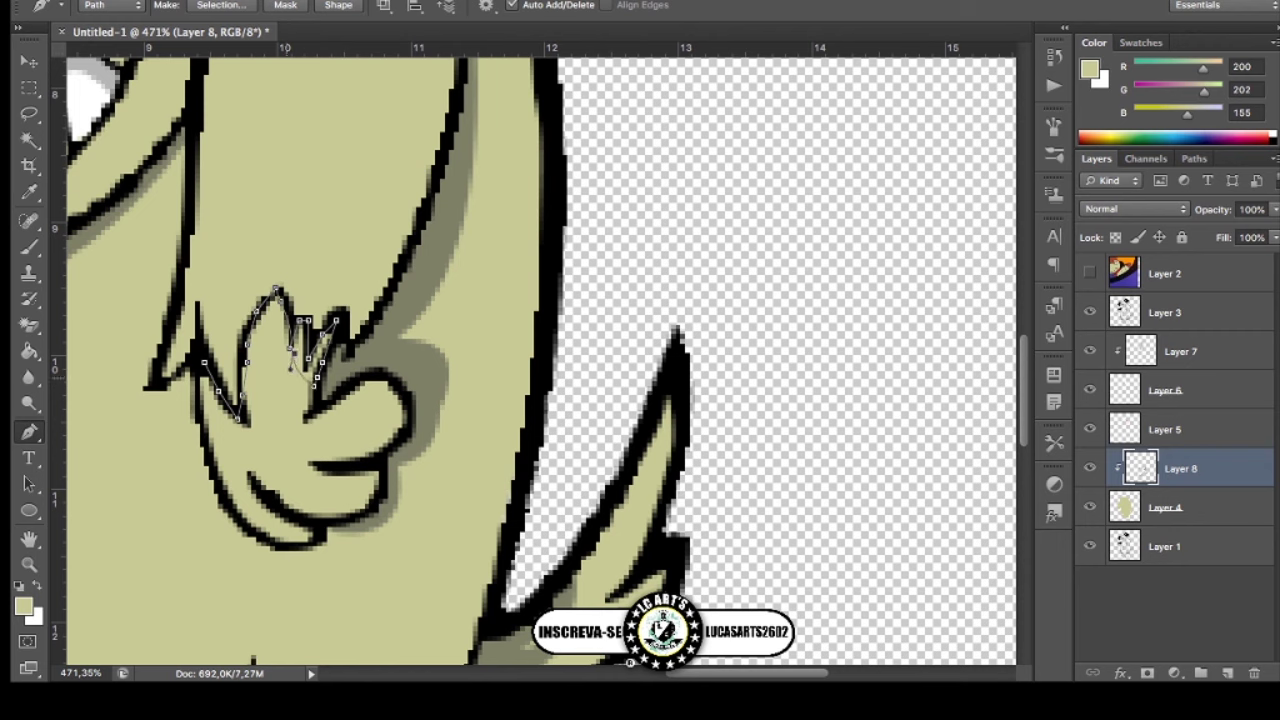
pyautogui.moveTo(270, 432); pyautogui.dragTo(288, 466)
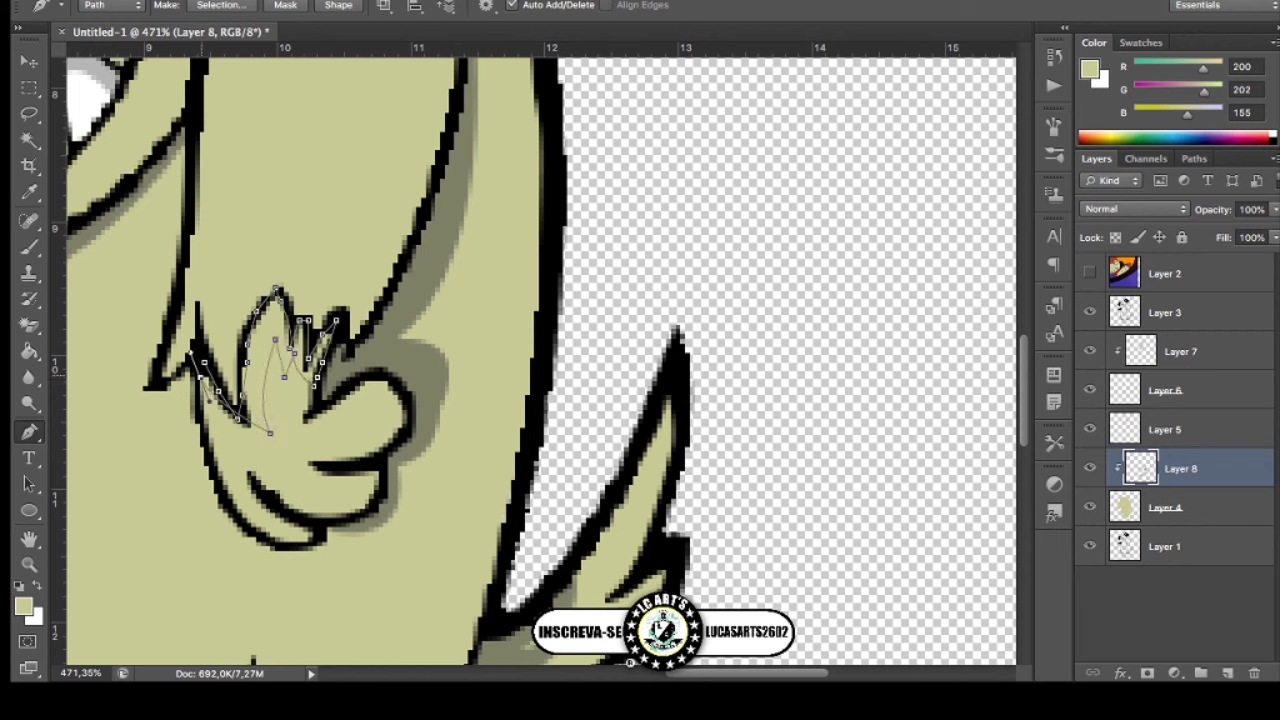
pyautogui.click(192, 354)
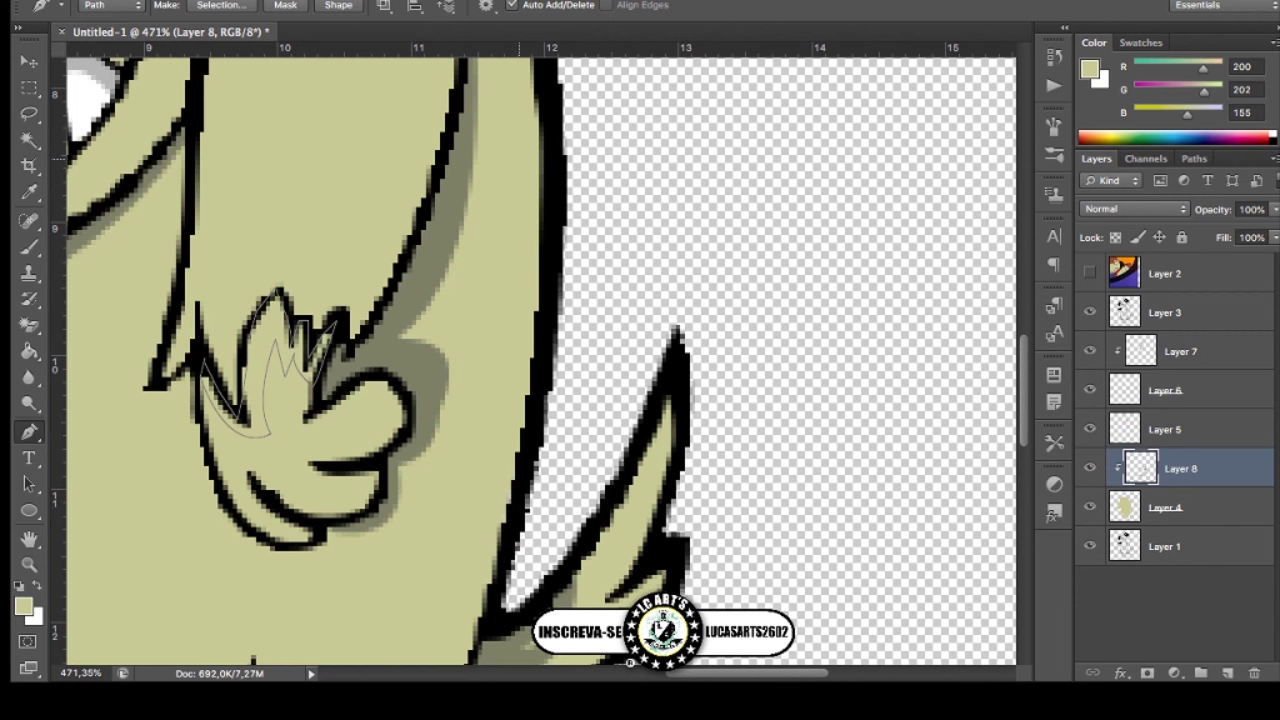
pyautogui.press('Escape')
pyautogui.hotkey('ctrl', '0')
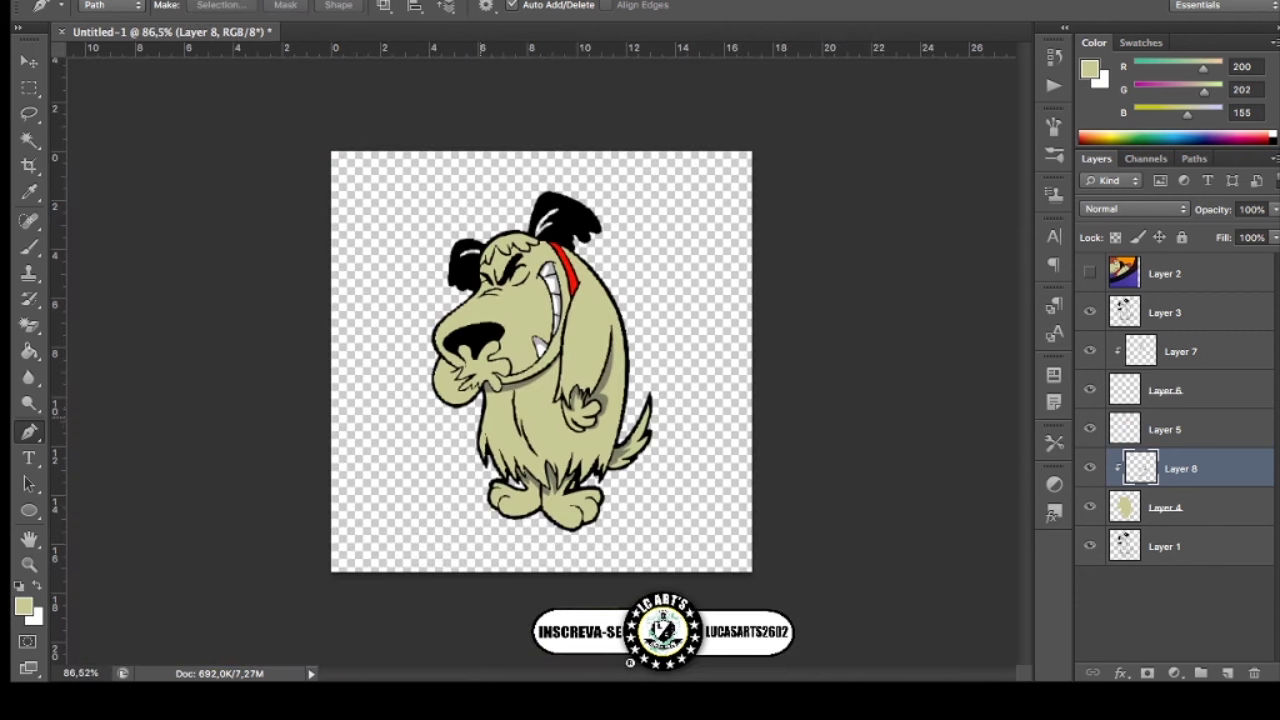
# Zoom in on the hand beside the nose and trace the finger tuft's outline.
pyautogui.moveTo(453, 398); pyautogui.dragTo(527, 258)
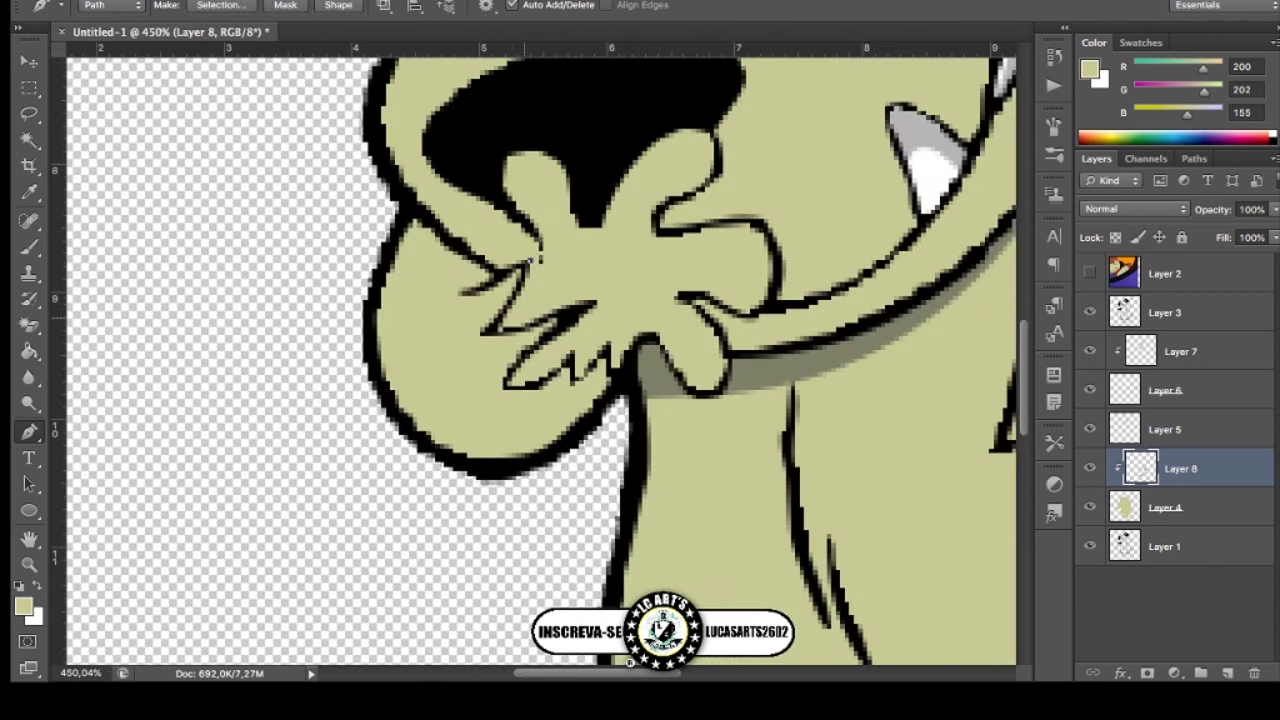
pyautogui.click(530, 262)
pyautogui.moveTo(484, 331)
pyautogui.mouseDown()
pyautogui.moveTo(543, 306)
pyautogui.moveTo(610, 322)
pyautogui.moveTo(584, 349)
pyautogui.mouseUp()
pyautogui.click(616, 286)
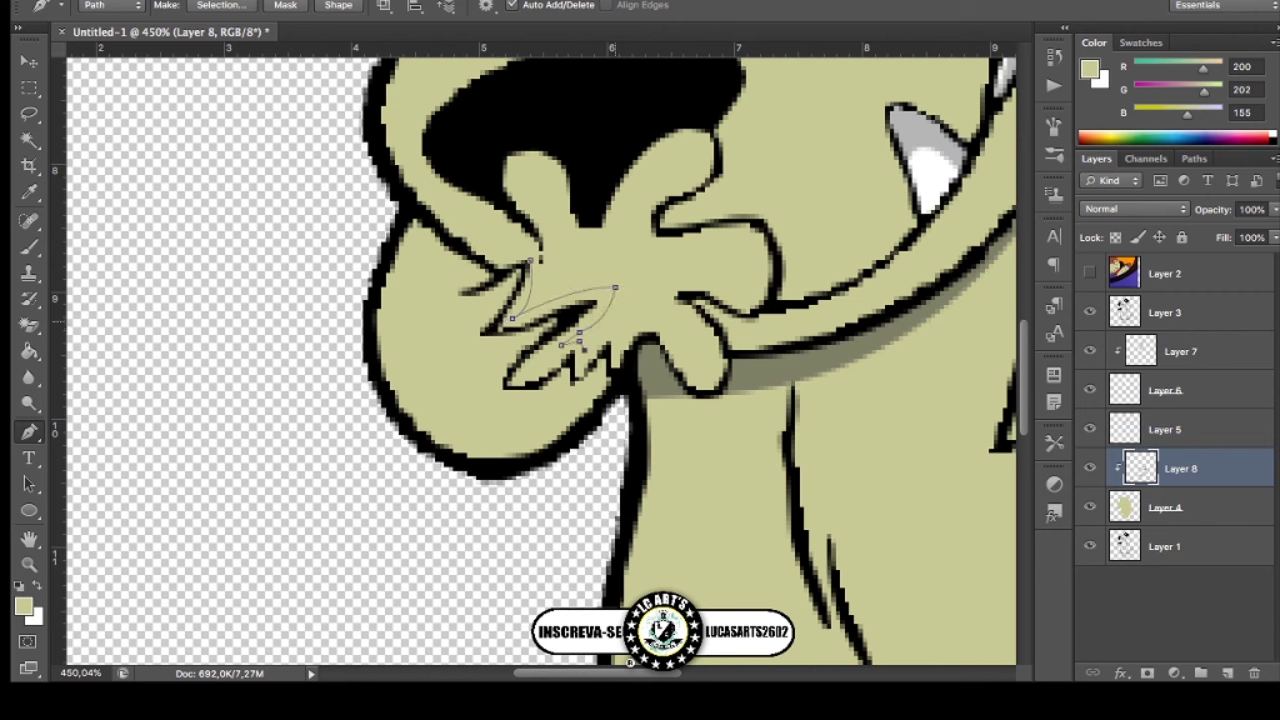
pyautogui.click(614, 371)
pyautogui.click(606, 349)
pyautogui.moveTo(571, 381); pyautogui.dragTo(585, 382)
pyautogui.click(540, 383)
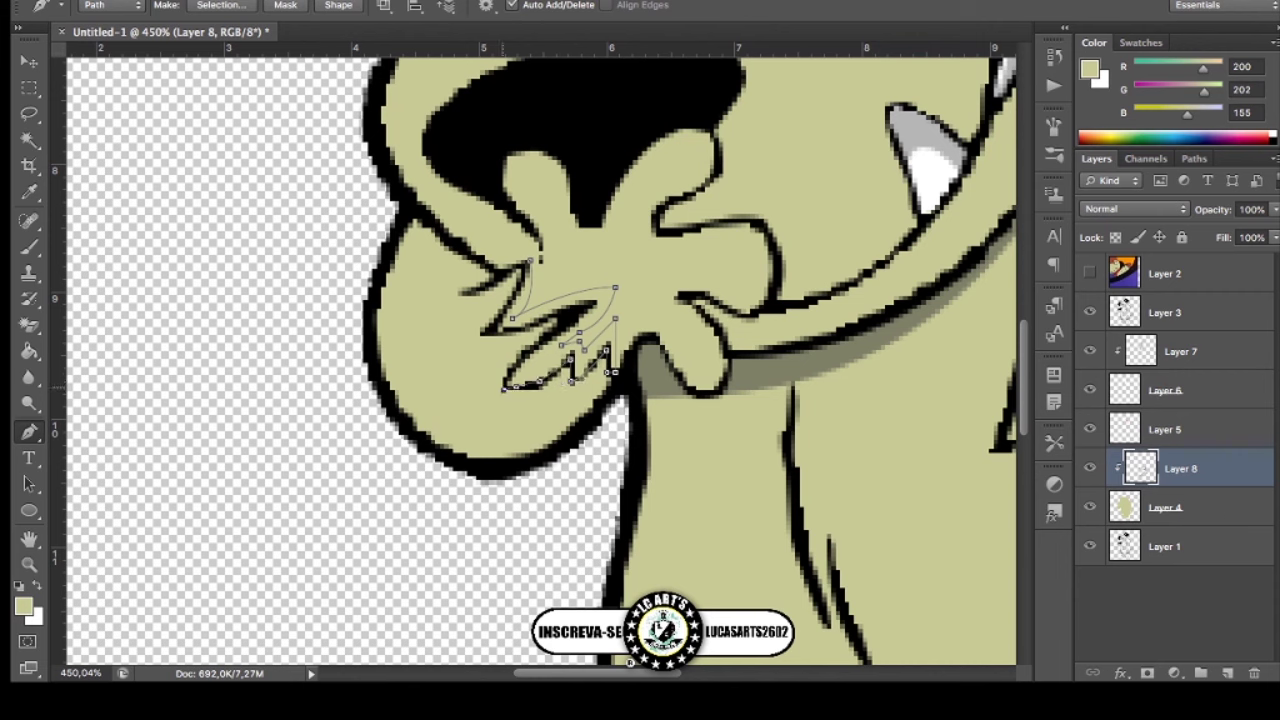
# Close the tuft outline, undo the accidental vector mask on Layer 8, and fit the dog on screen.
pyautogui.click(566, 309)
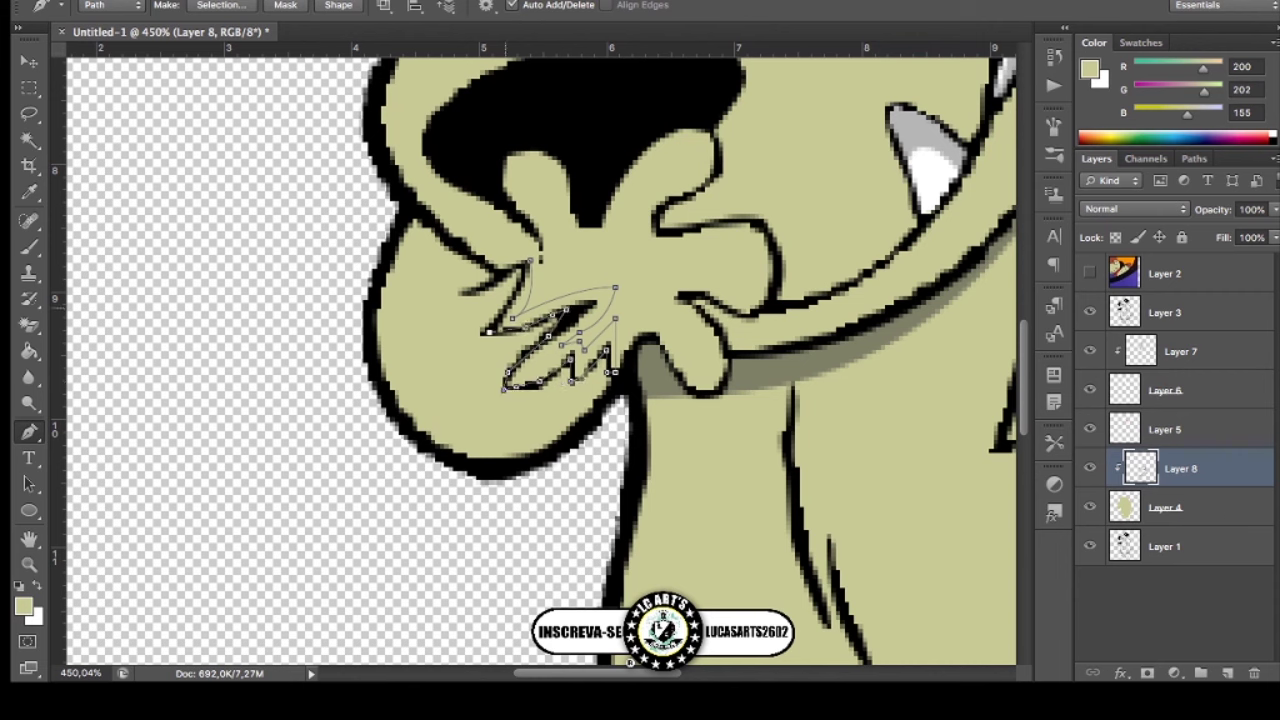
pyautogui.click(482, 332)
pyautogui.click(527, 263)
pyautogui.click(285, 5)
pyautogui.hotkey('ctrl', 'z')
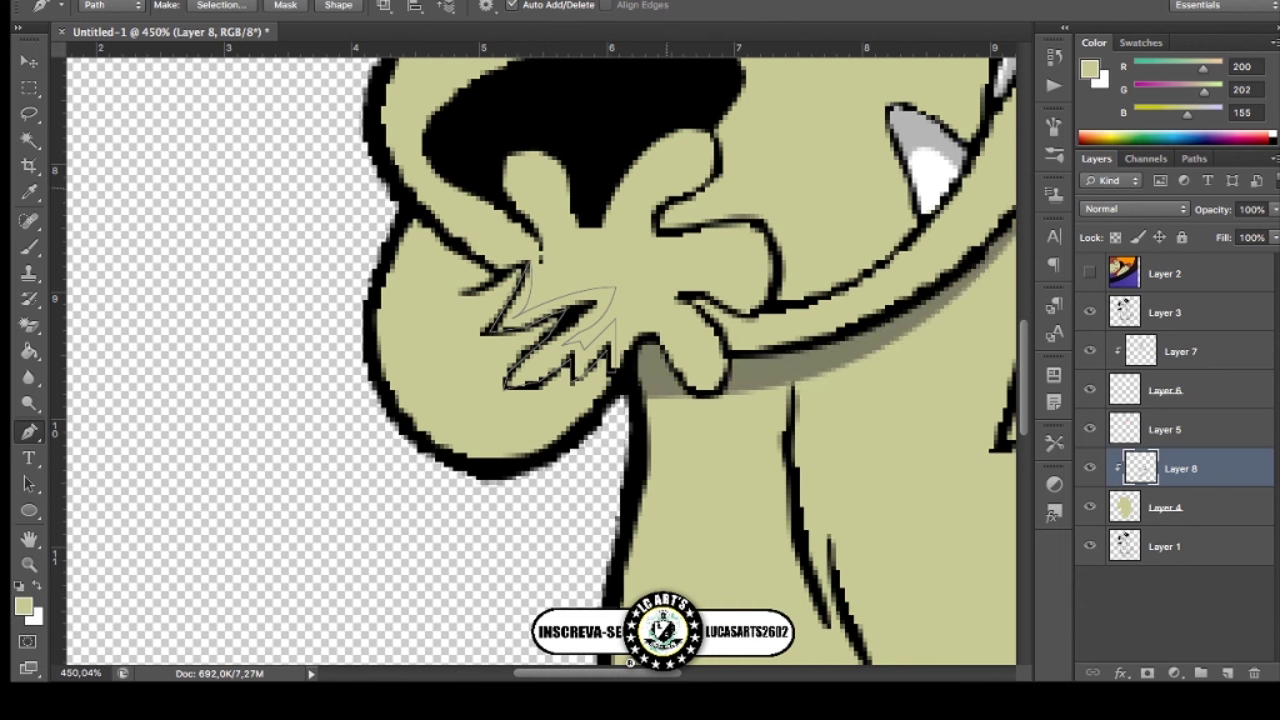
pyautogui.hotkey('ctrl', '0')
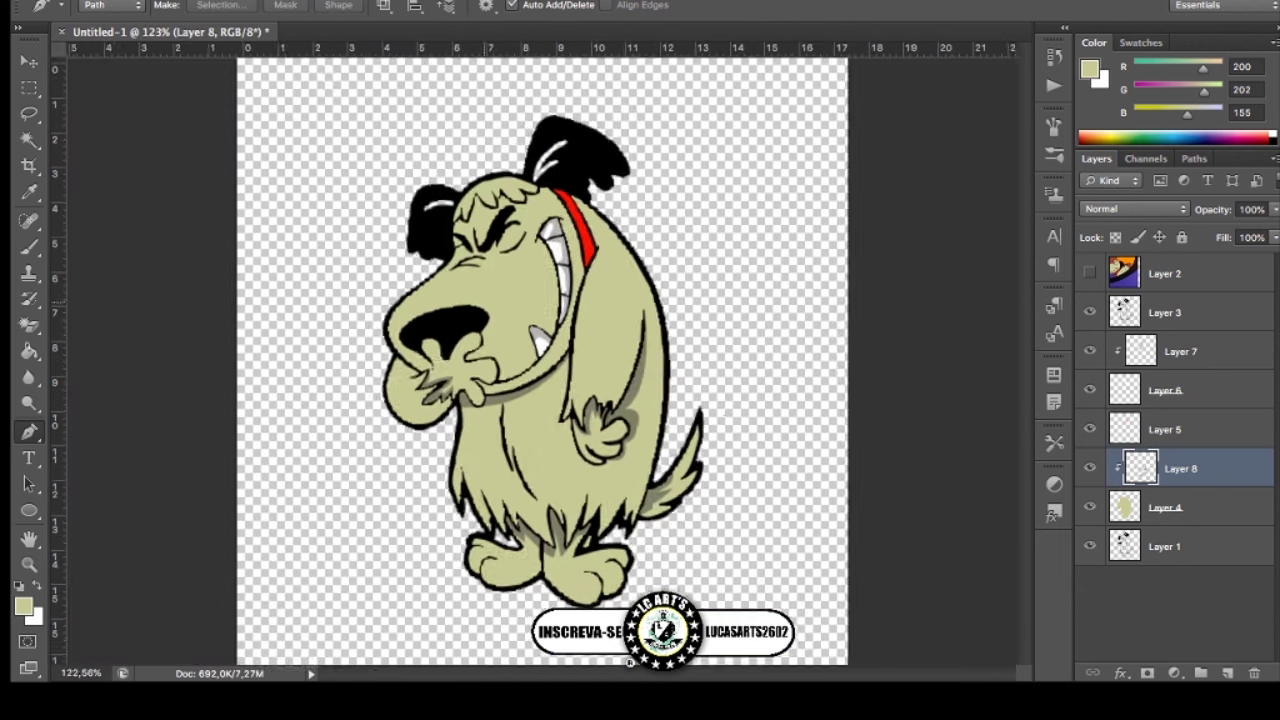
pyautogui.scroll(-3, 541, 360)
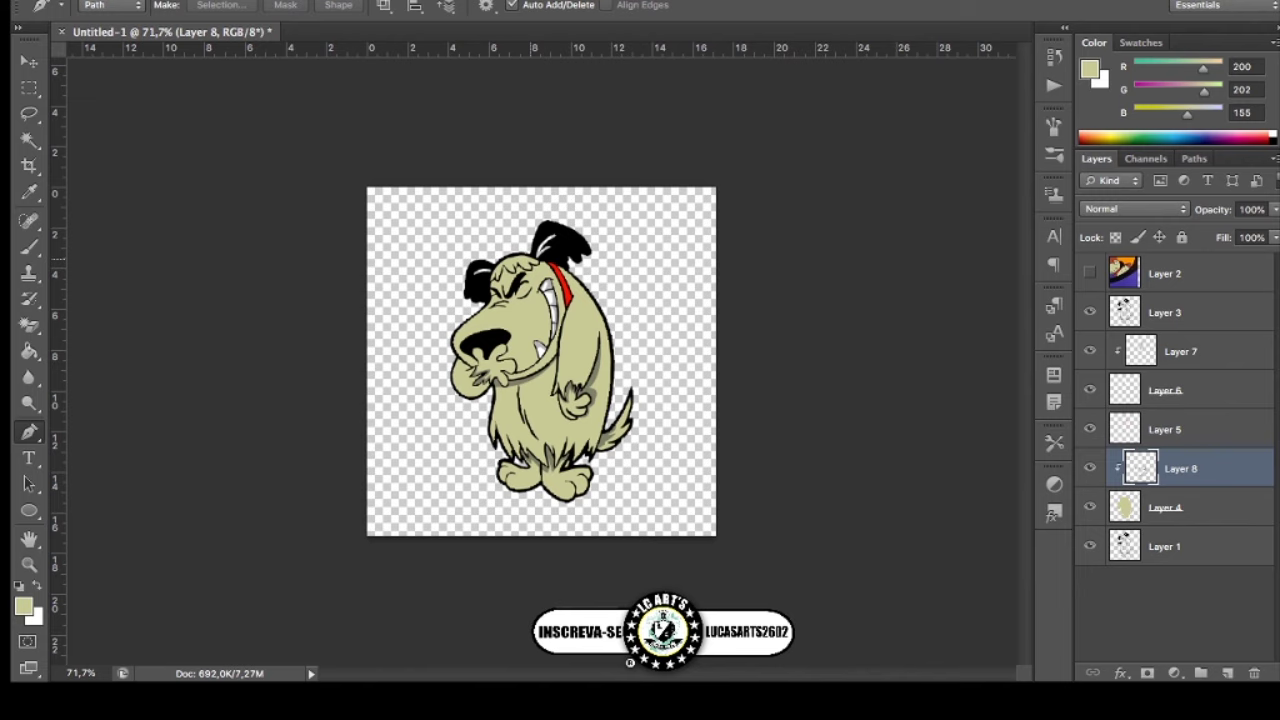
# Trace a curved forehead shading outline from the left brow up to the top of the head.
pyautogui.scroll(10, 496, 288)
pyautogui.scroll(-5, 496, 288)
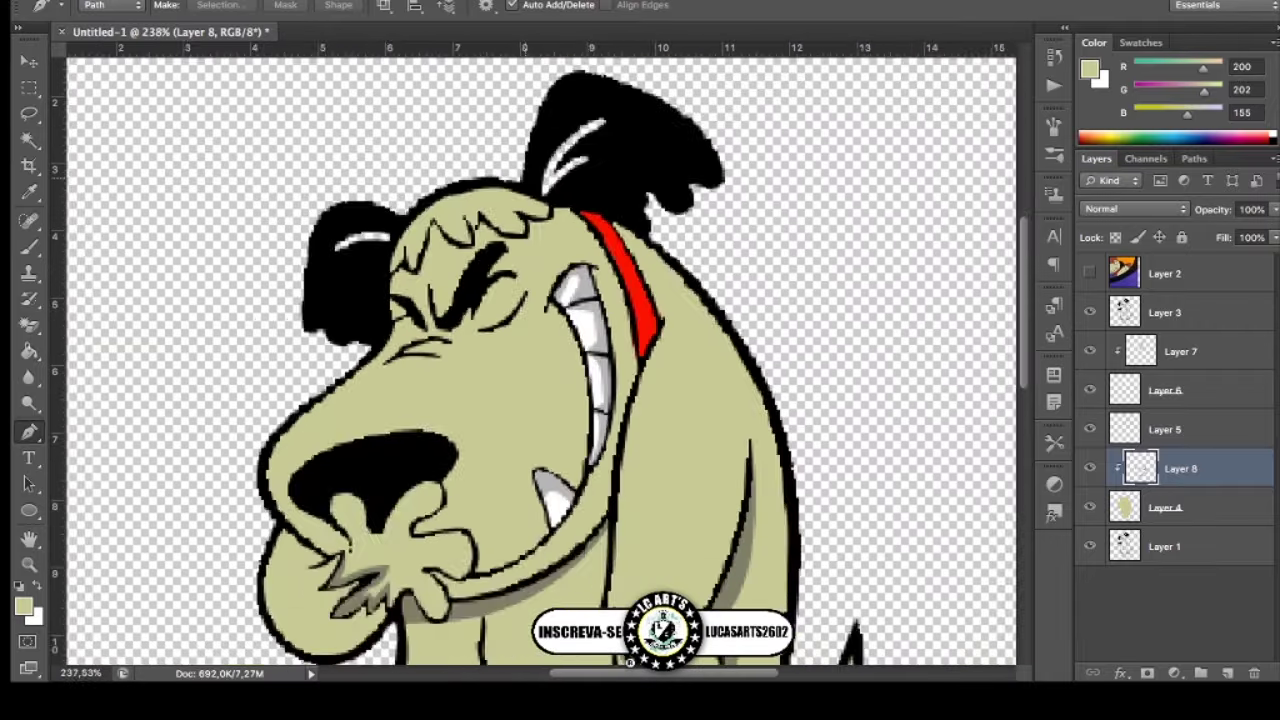
pyautogui.scroll(5, 366, 310)
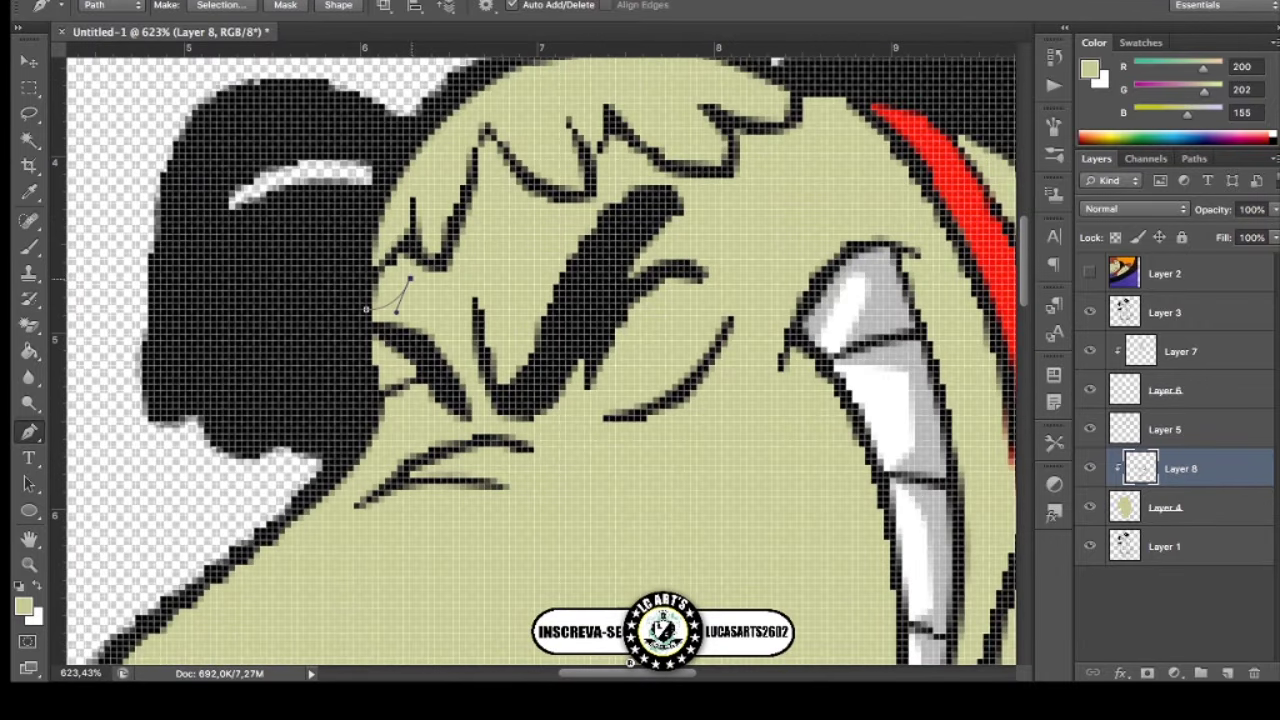
pyautogui.moveTo(410, 279); pyautogui.dragTo(447, 291)
pyautogui.click(491, 178)
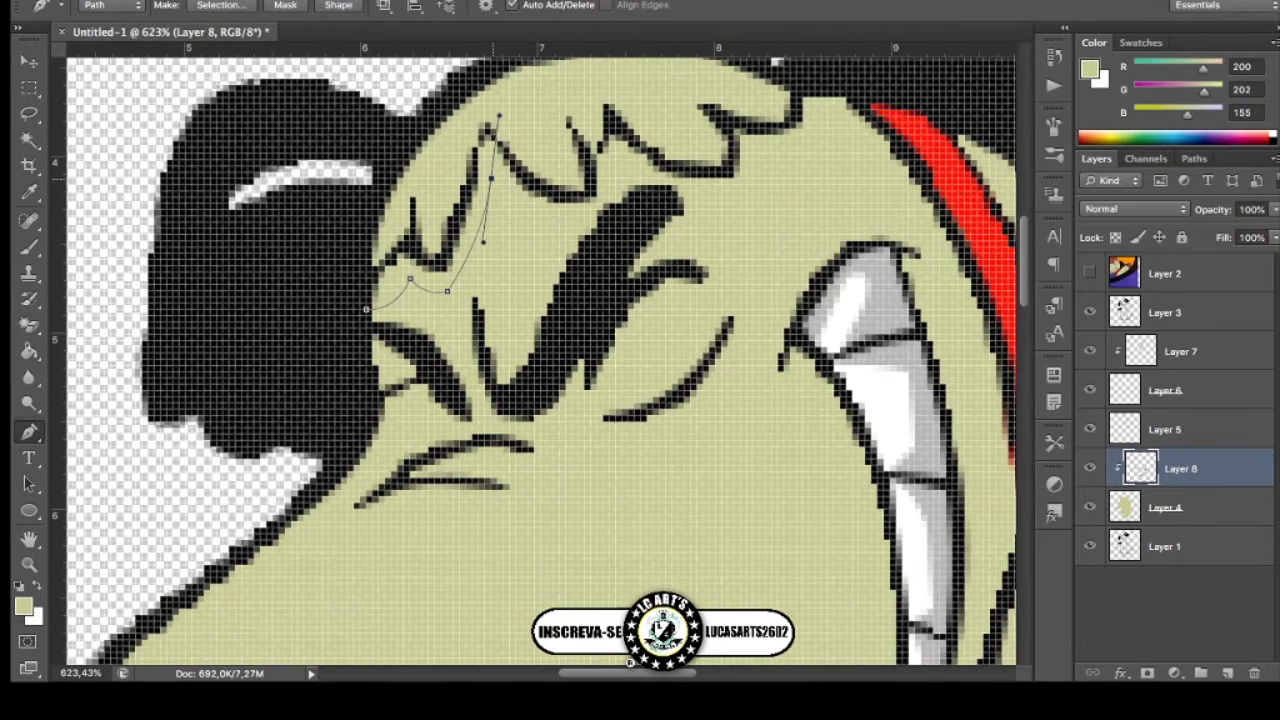
pyautogui.moveTo(591, 216); pyautogui.dragTo(662, 197)
pyautogui.click(605, 165)
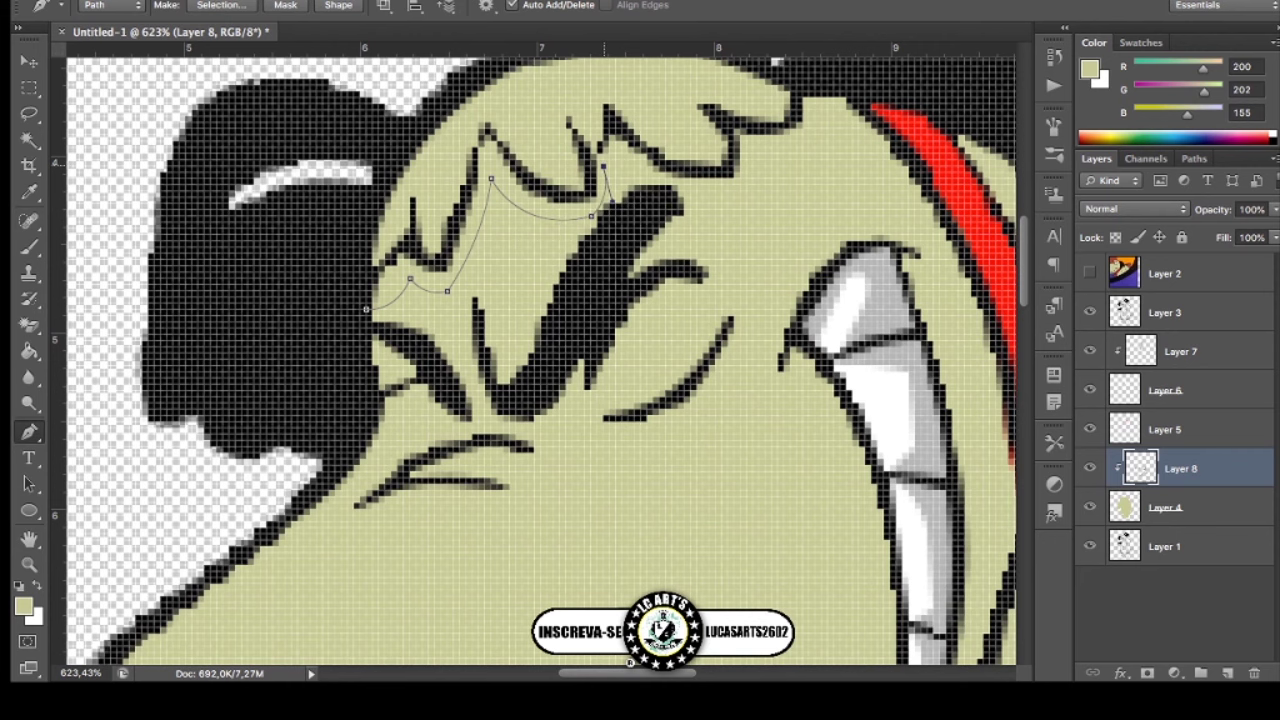
pyautogui.moveTo(740, 190); pyautogui.dragTo(834, 187)
pyautogui.click(753, 147)
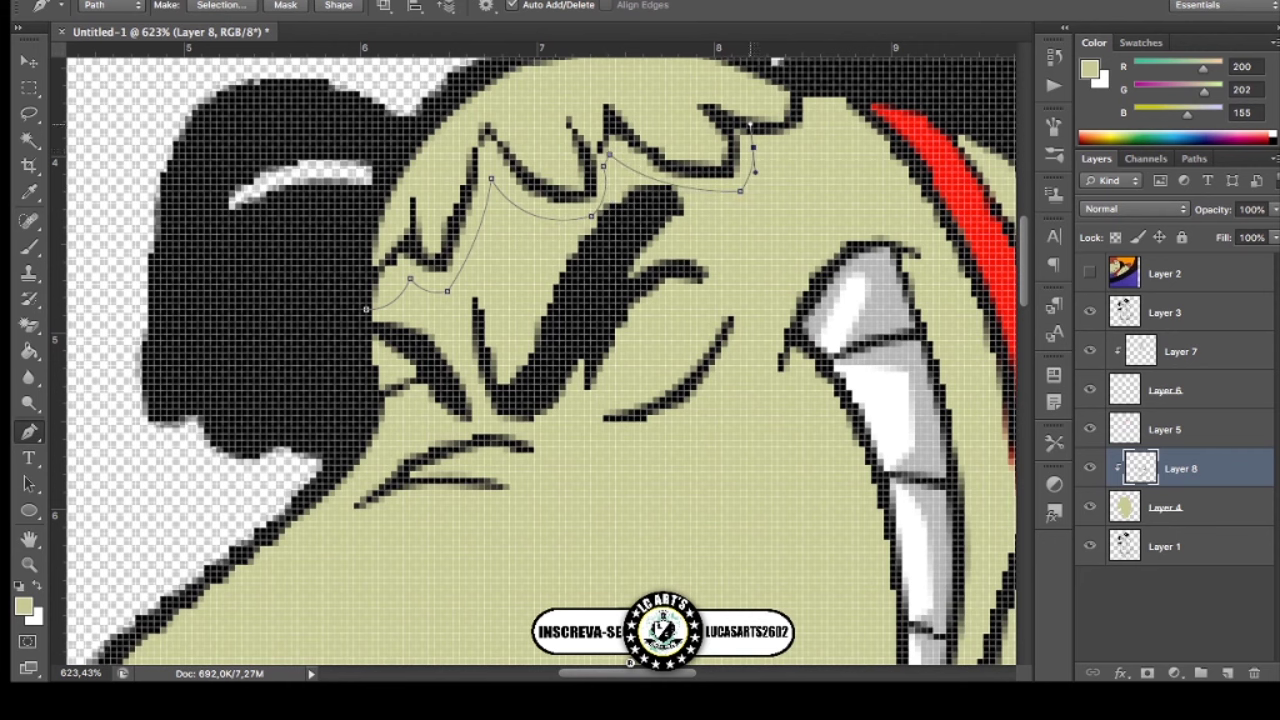
pyautogui.moveTo(815, 127); pyautogui.dragTo(816, 77)
pyautogui.click(803, 101)
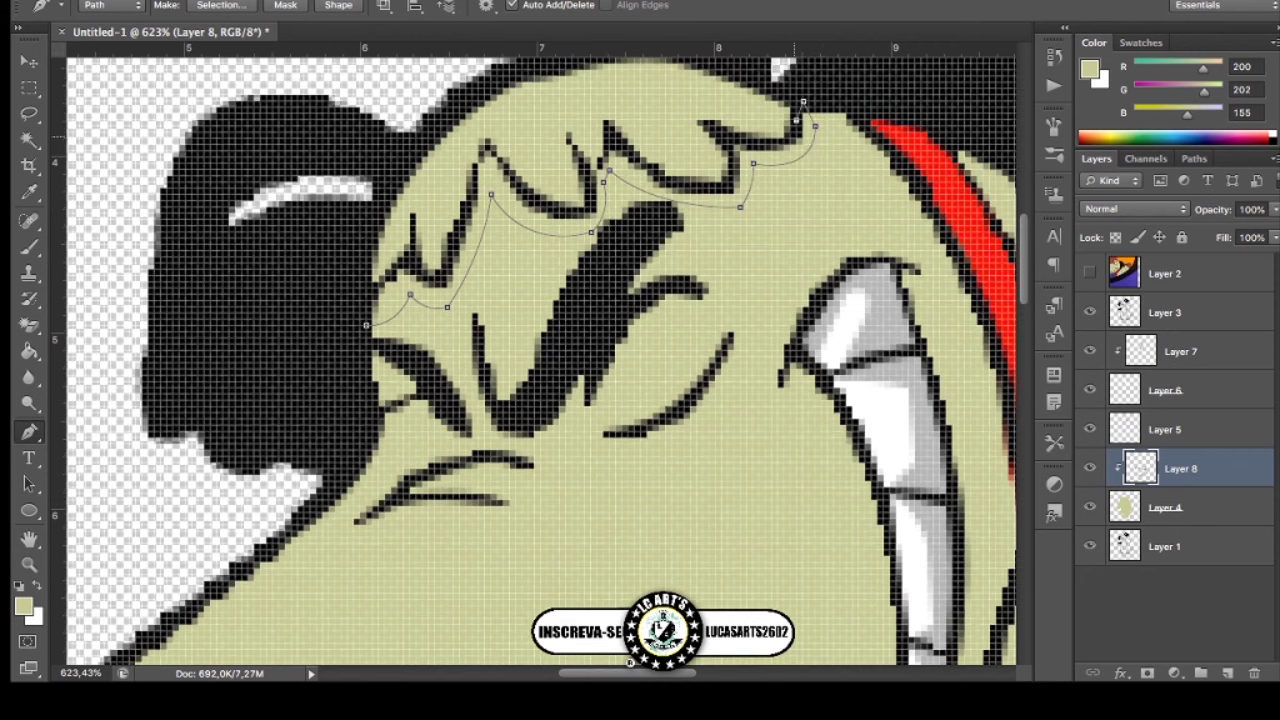
pyautogui.moveTo(779, 145); pyautogui.dragTo(730, 146)
# Trace the jagged brow fur points back down to the left, completing the forehead path.
pyautogui.click(719, 181)
pyautogui.click(659, 181)
pyautogui.click(628, 150)
pyautogui.click(609, 131)
pyautogui.click(592, 186)
pyautogui.click(583, 208)
pyautogui.click(517, 189)
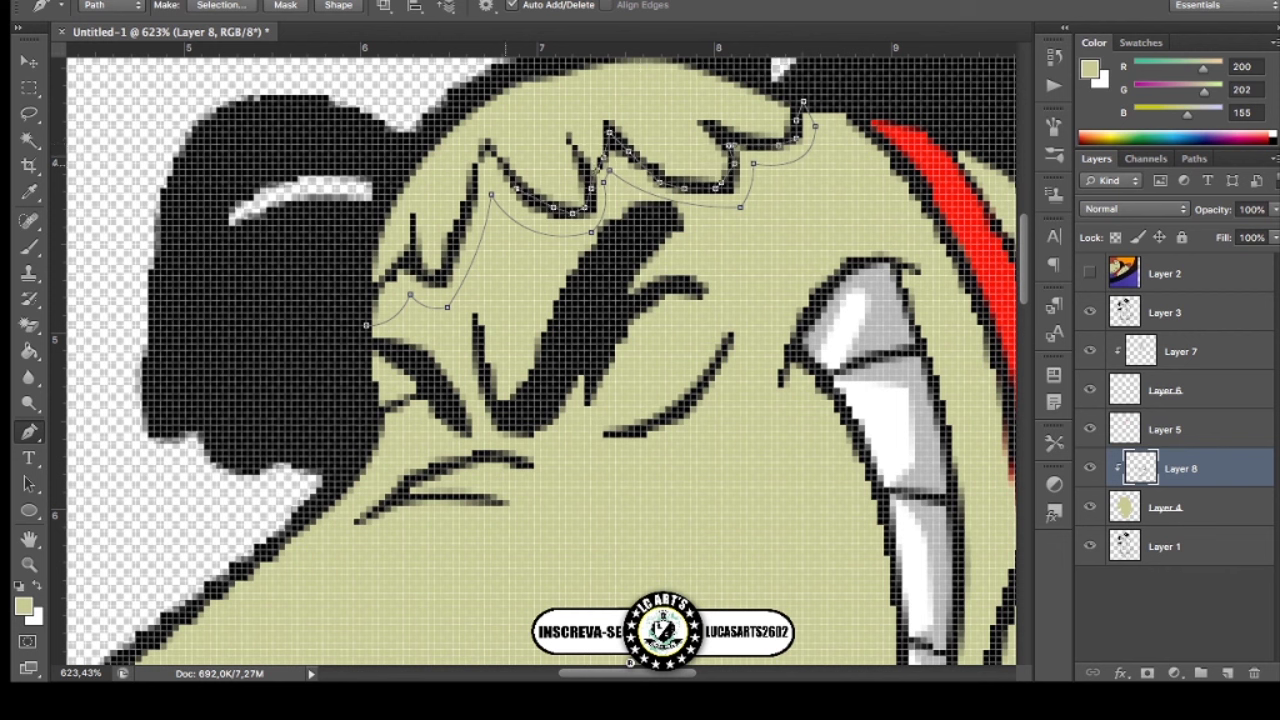
pyautogui.click(489, 148)
pyautogui.click(472, 193)
pyautogui.click(453, 238)
pyautogui.scroll(-5, 659, 293)
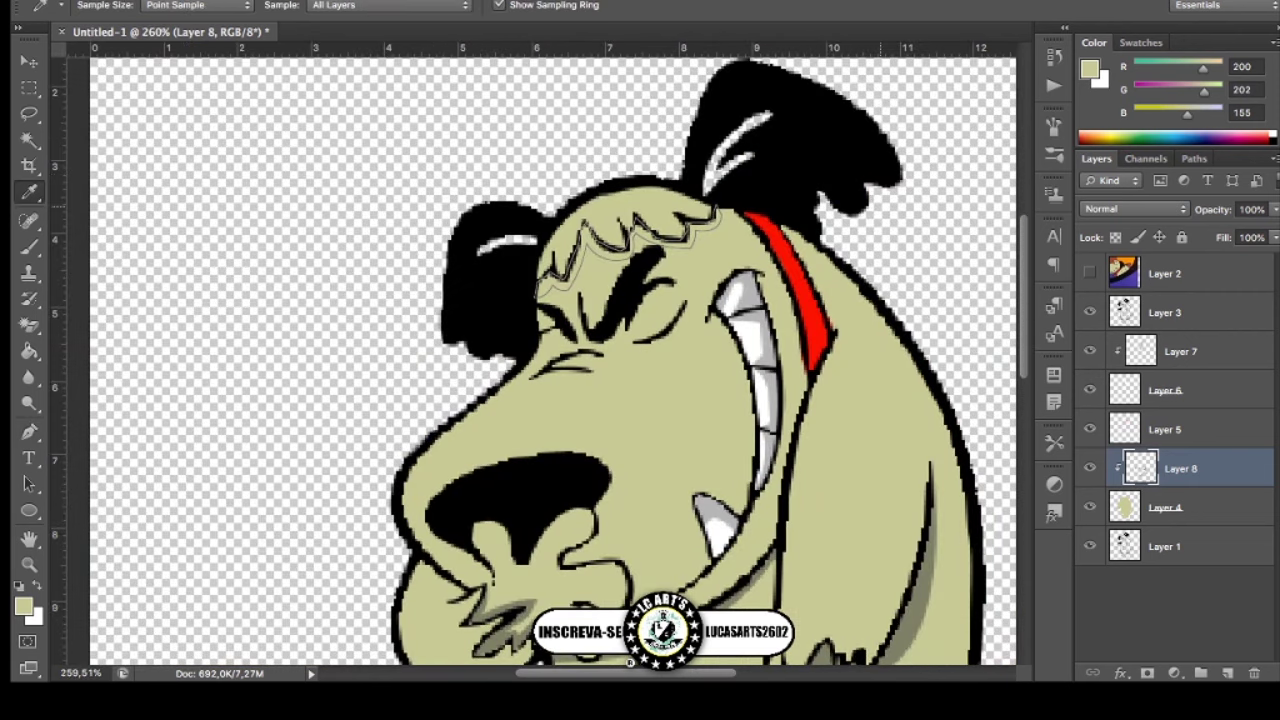
pyautogui.scroll(-2, 660, 560)
pyautogui.scroll(-3, 660, 560)
pyautogui.scroll(1, 630, 661)
# Trace toe shading curves along the left foot and two toes on the right foot.
pyautogui.scroll(1, 630, 661)
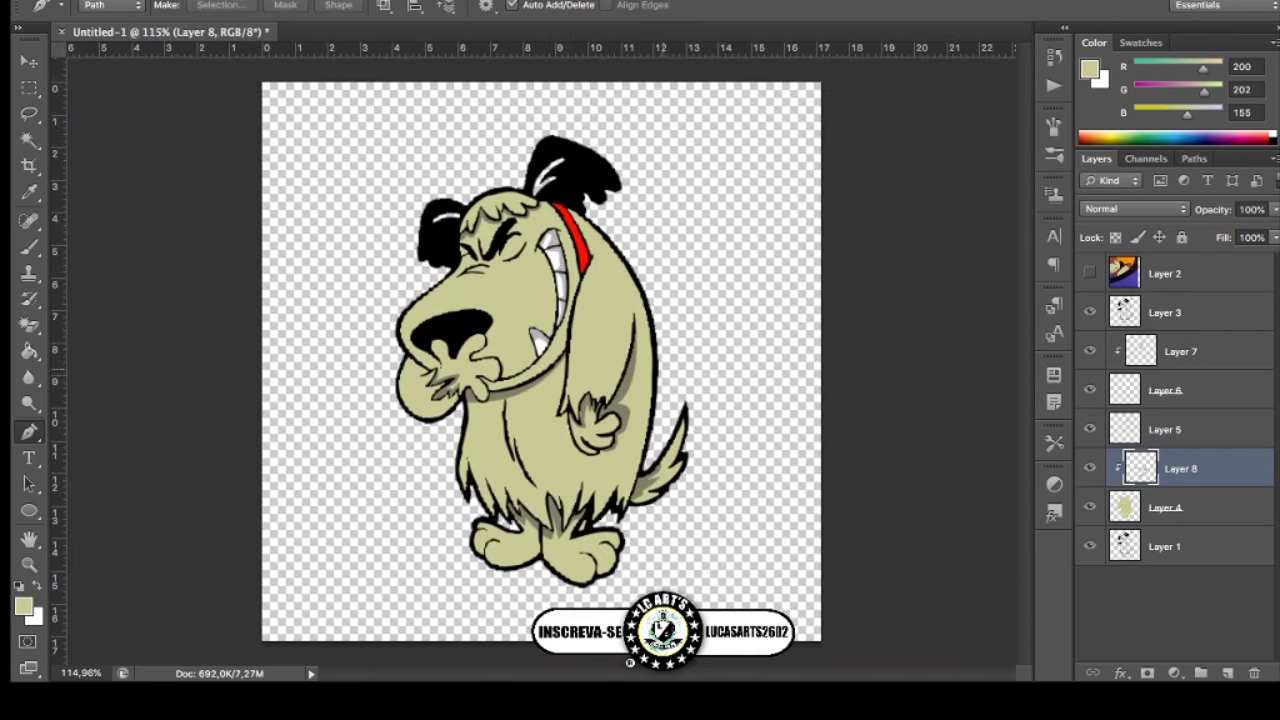
pyautogui.scroll(1, 630, 661)
pyautogui.scroll(1, 630, 661)
pyautogui.scroll(4, 630, 661)
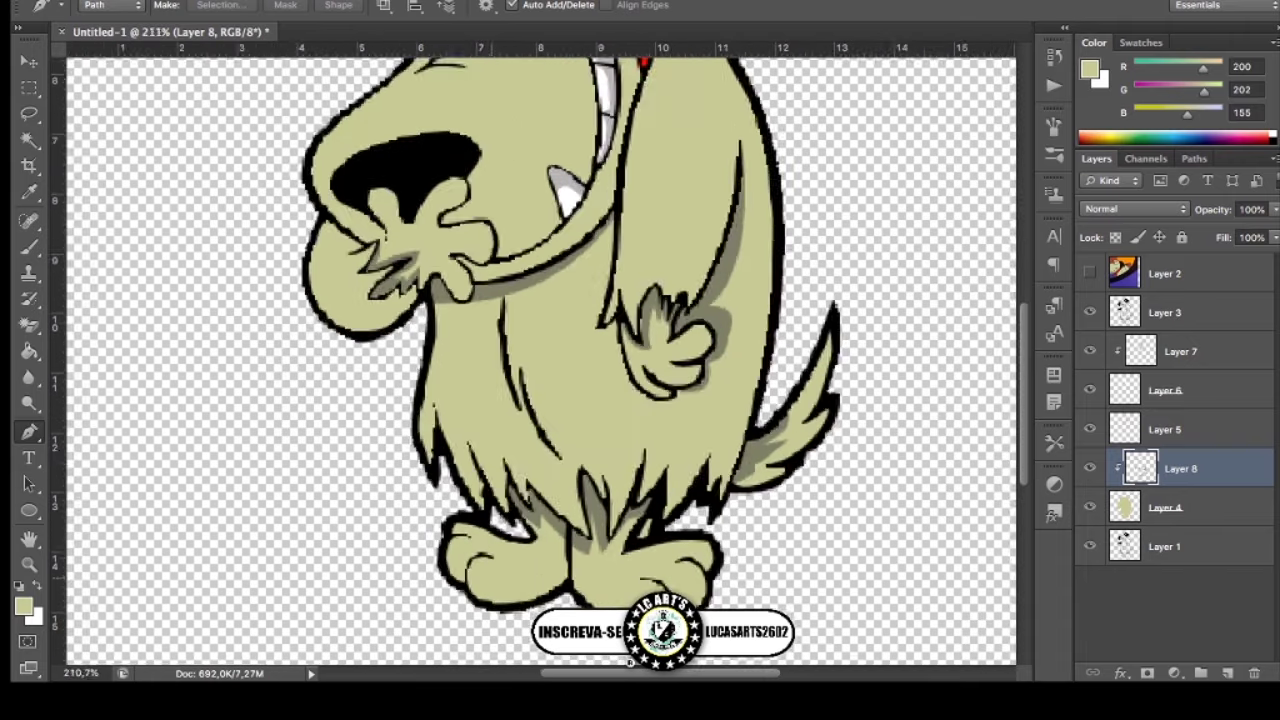
pyautogui.scroll(3, 630, 661)
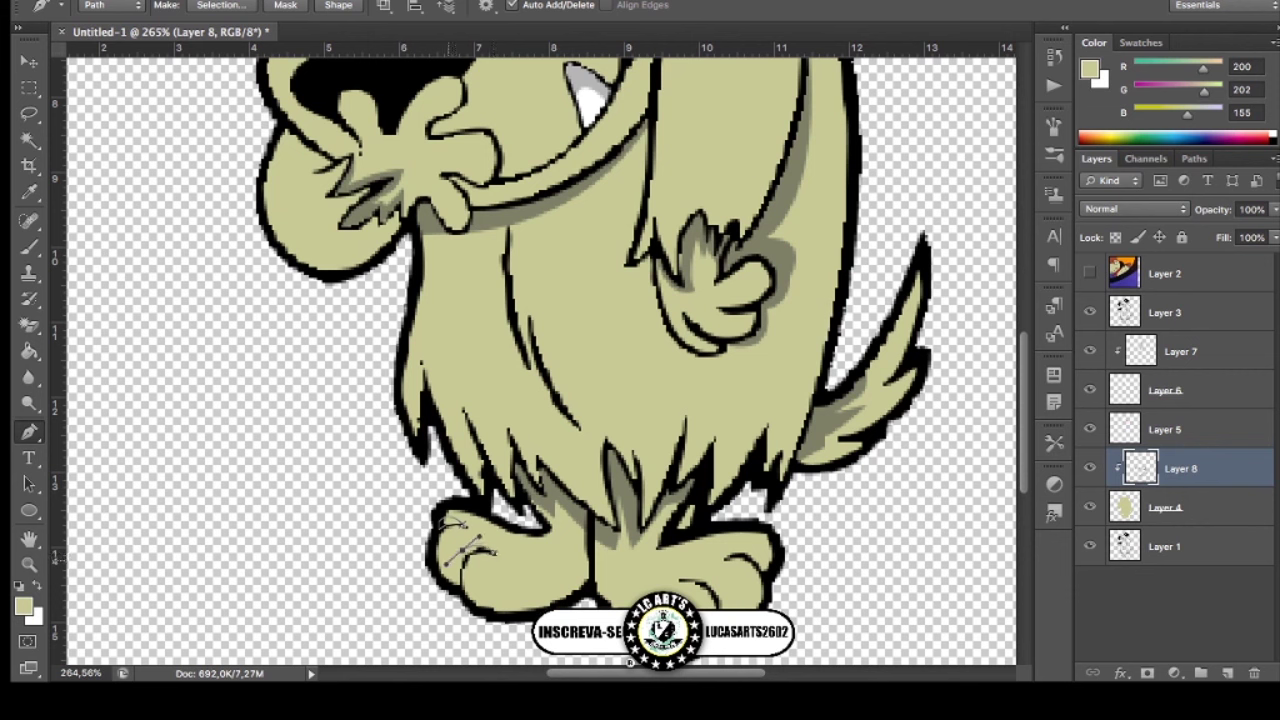
pyautogui.moveTo(461, 550); pyautogui.dragTo(489, 553)
pyautogui.moveTo(766, 567); pyautogui.dragTo(770, 586)
pyautogui.moveTo(707, 571)
pyautogui.mouseDown()
pyautogui.moveTo(681, 578)
pyautogui.moveTo(722, 577)
pyautogui.moveTo(678, 582)
pyautogui.mouseUp()
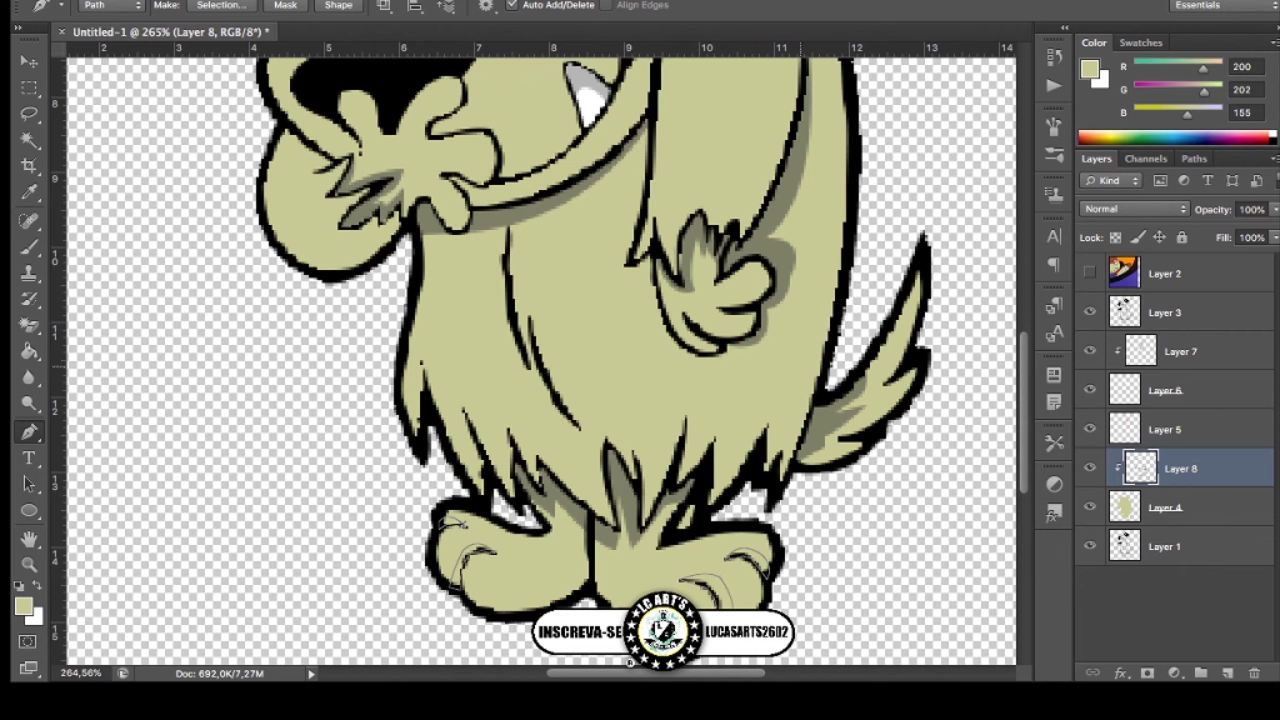
pyautogui.scroll(-5, 540, 360)
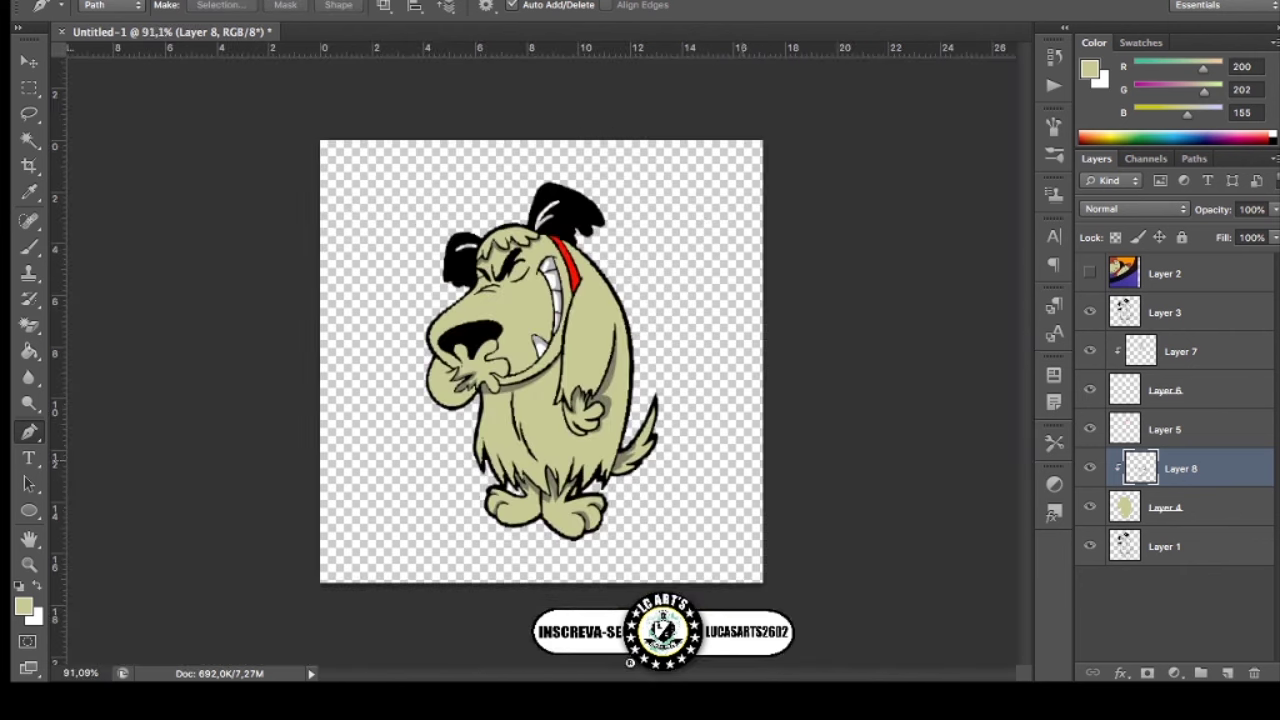
# Add a clipped Layer 9 above Layer 8 and outline the tail base shading, then pick a colour from the drawing.
pyautogui.scroll(1, 672, 398)
pyautogui.scroll(1, 672, 398)
pyautogui.click(1228, 673)
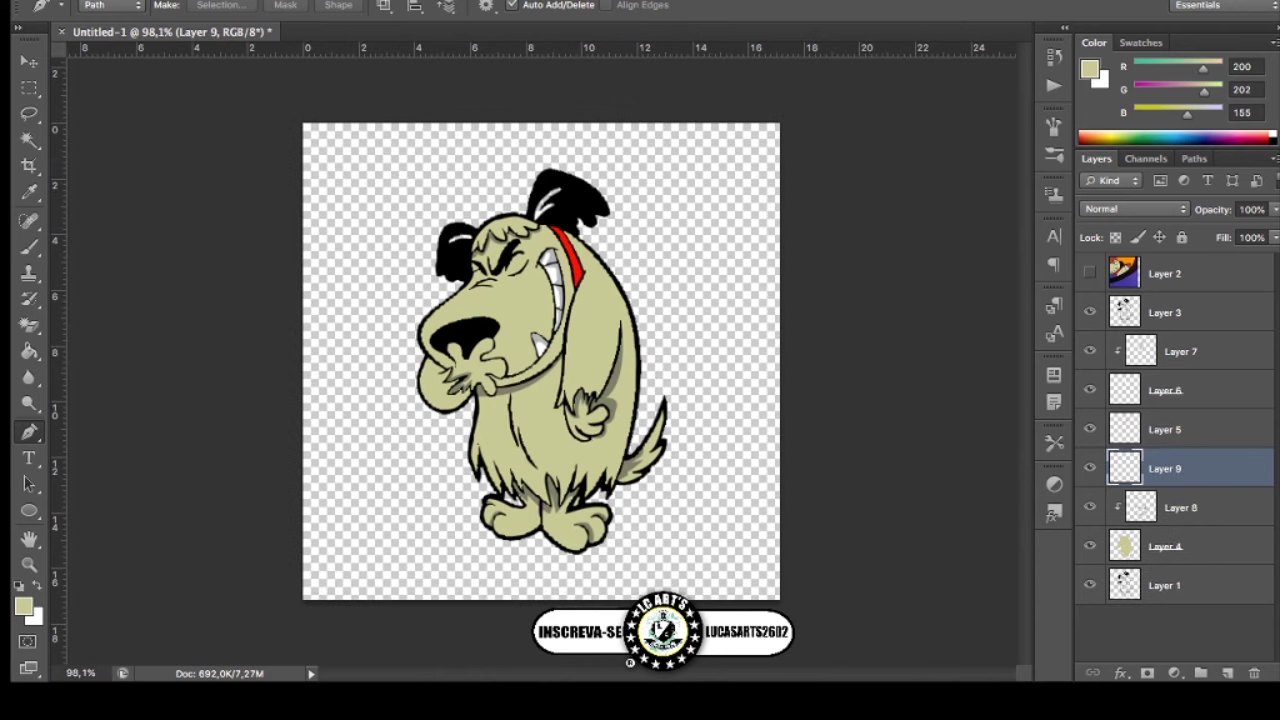
pyautogui.scroll(2, 672, 400)
pyautogui.scroll(1, 672, 400)
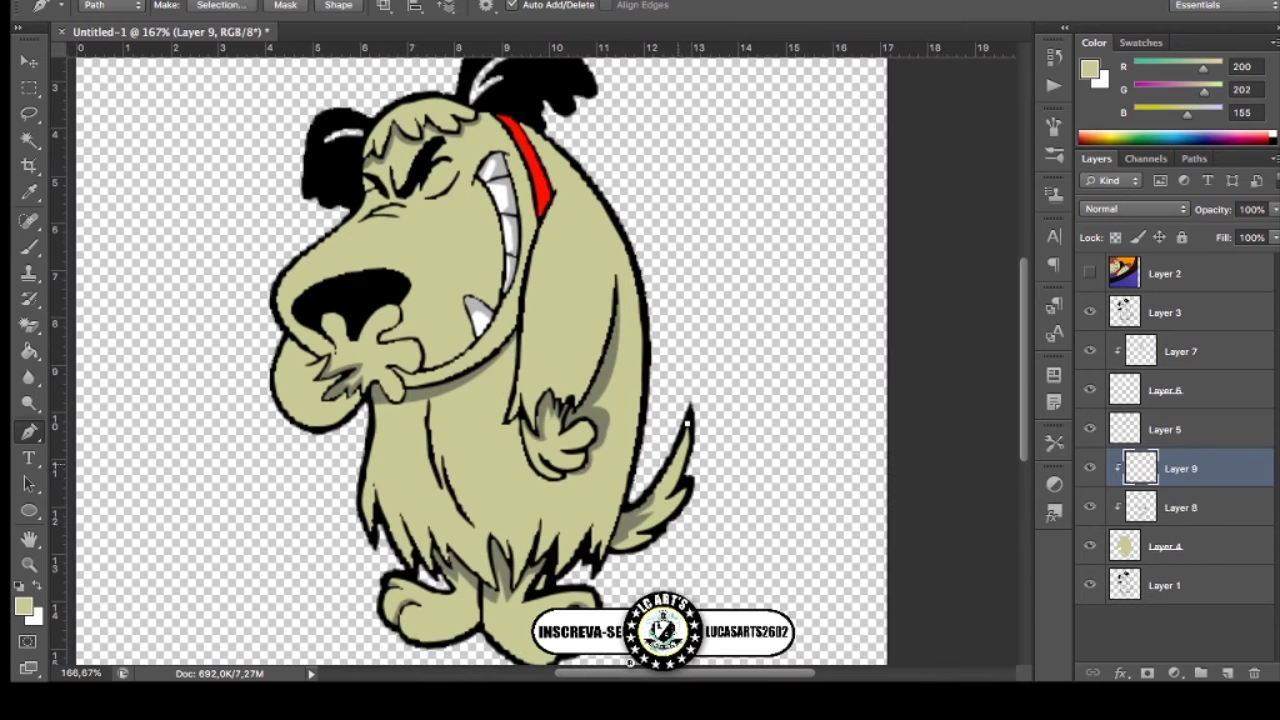
pyautogui.click(627, 550)
pyautogui.moveTo(792, 501); pyautogui.dragTo(794, 461)
pyautogui.click(728, 390)
pyautogui.click(687, 423)
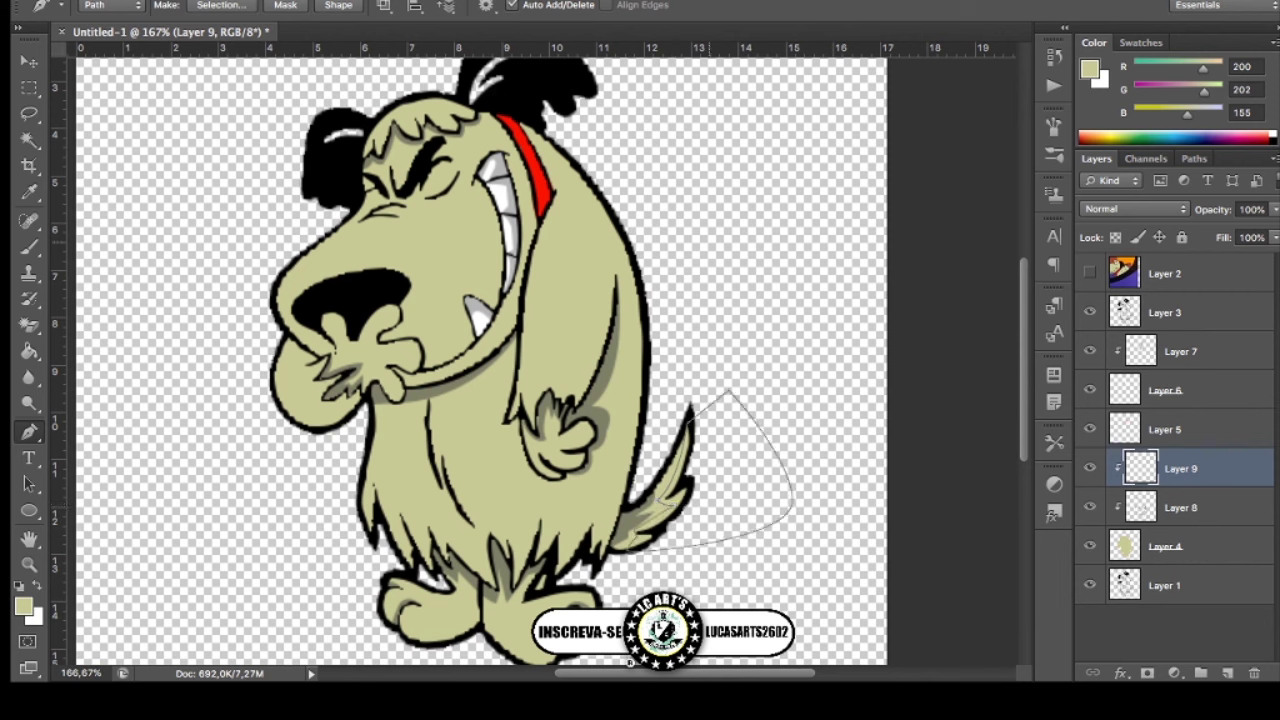
pyautogui.press('i')
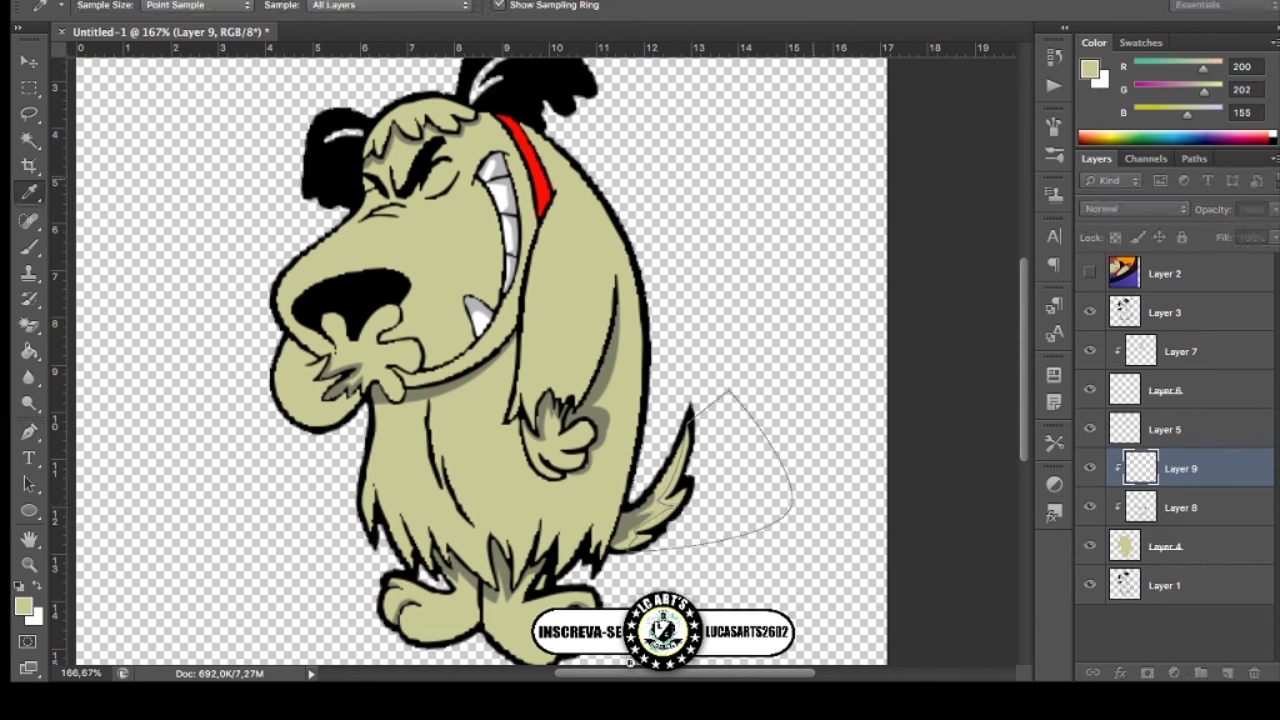
# Outline a shading band running from the collar down the dog's back to the tail.
pyautogui.press('p')
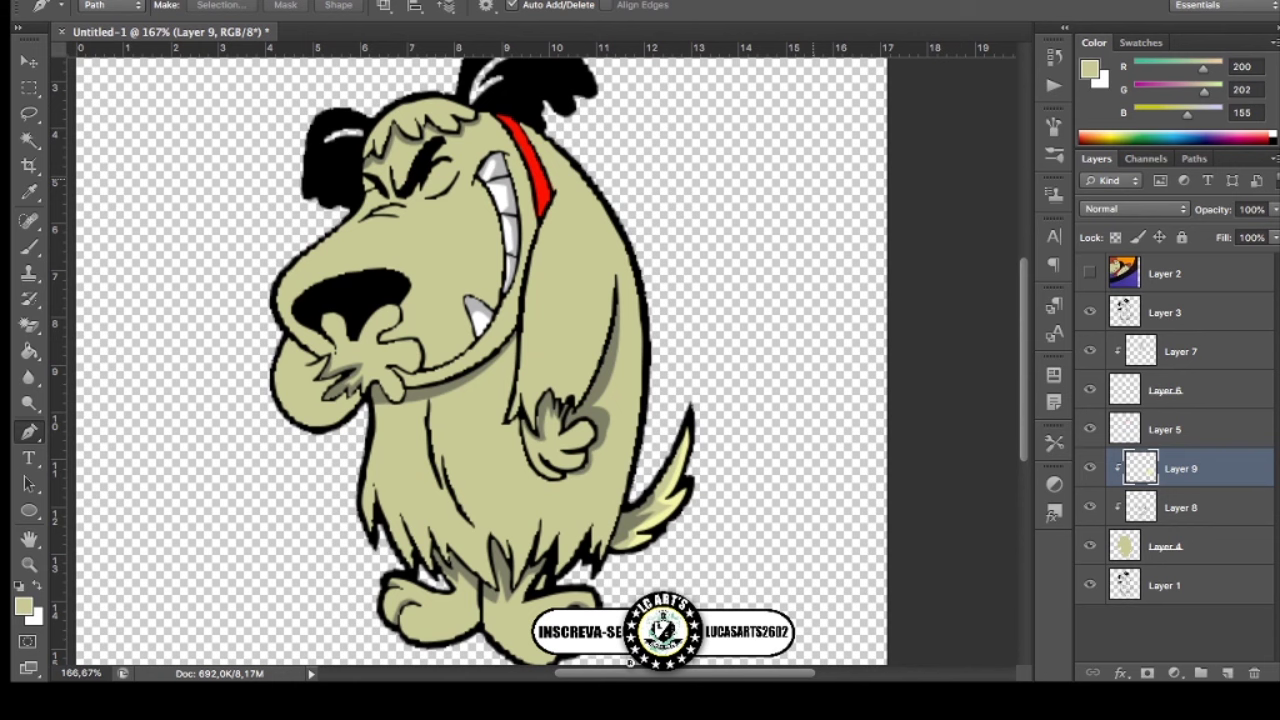
pyautogui.click(520, 122)
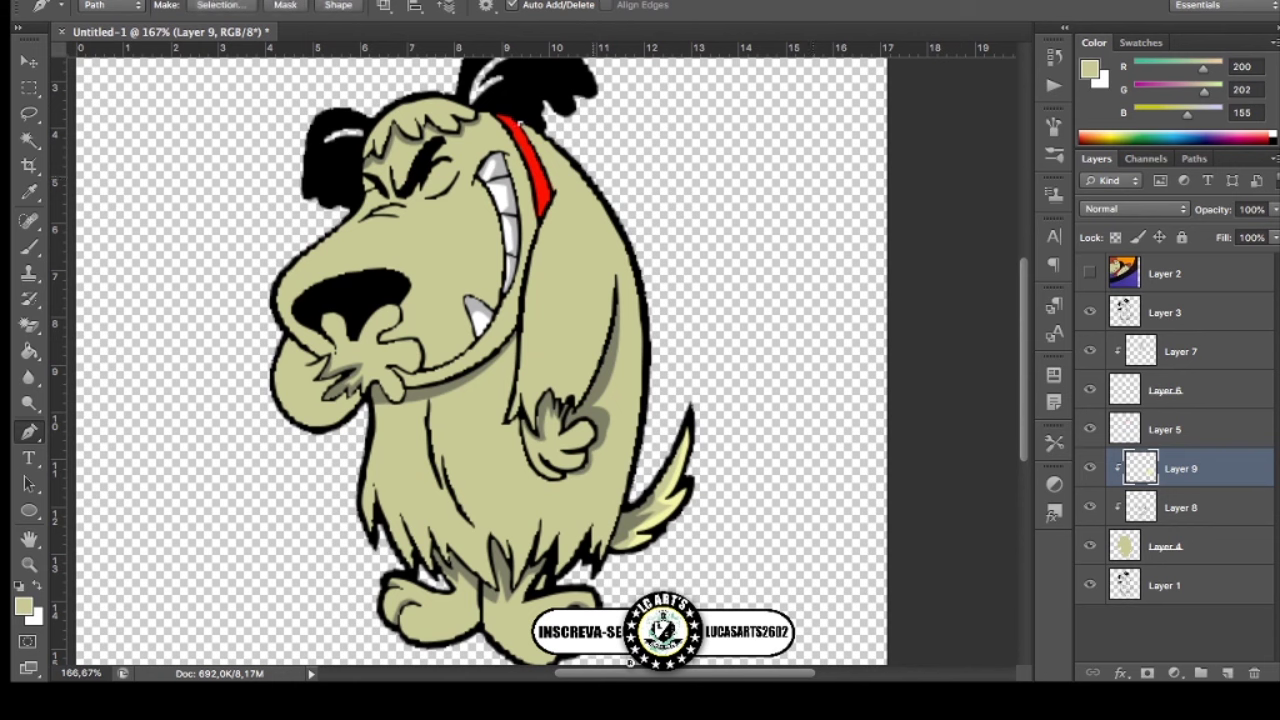
pyautogui.moveTo(597, 213); pyautogui.dragTo(632, 315)
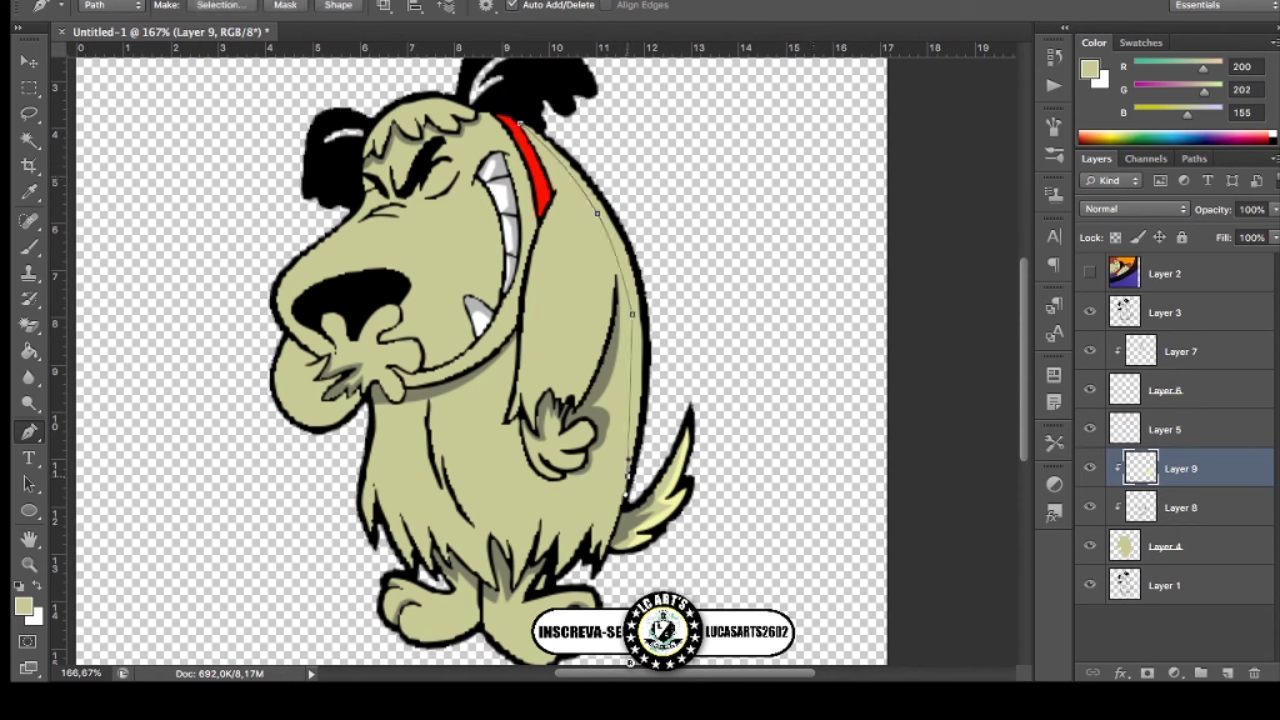
pyautogui.moveTo(628, 475); pyautogui.dragTo(678, 378)
pyautogui.click(520, 122)
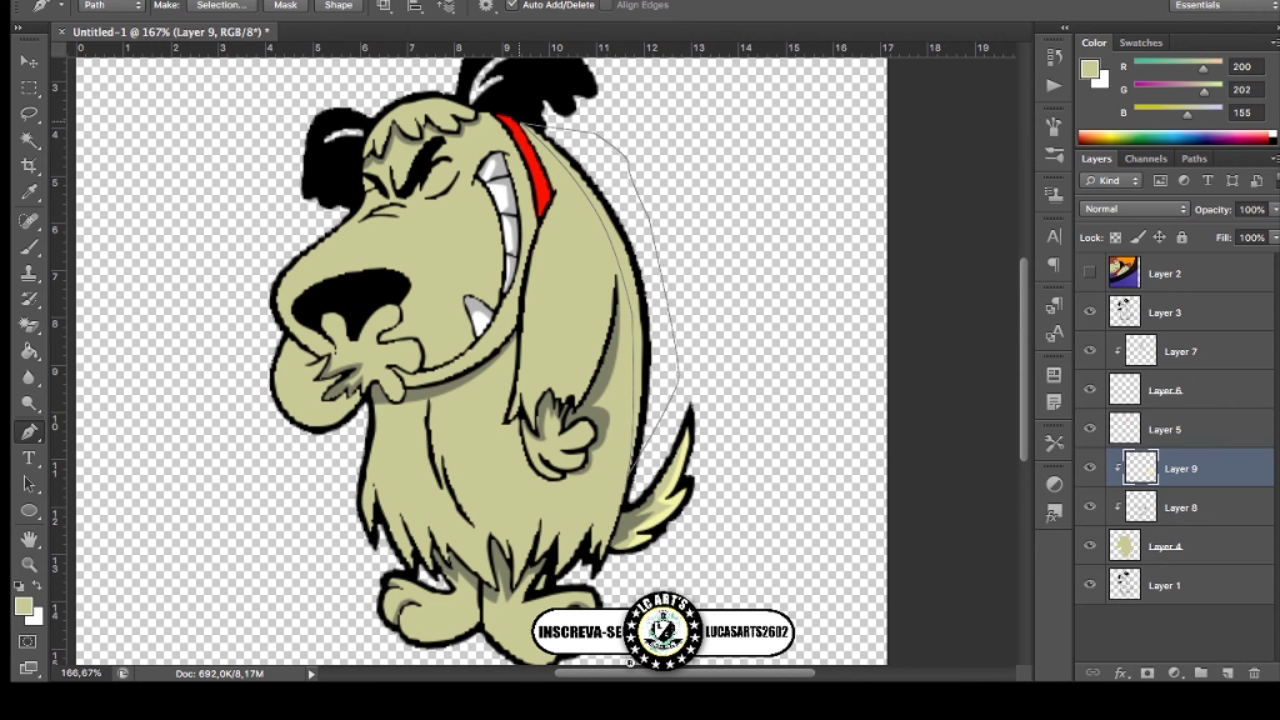
pyautogui.scroll(-3, 540, 360)
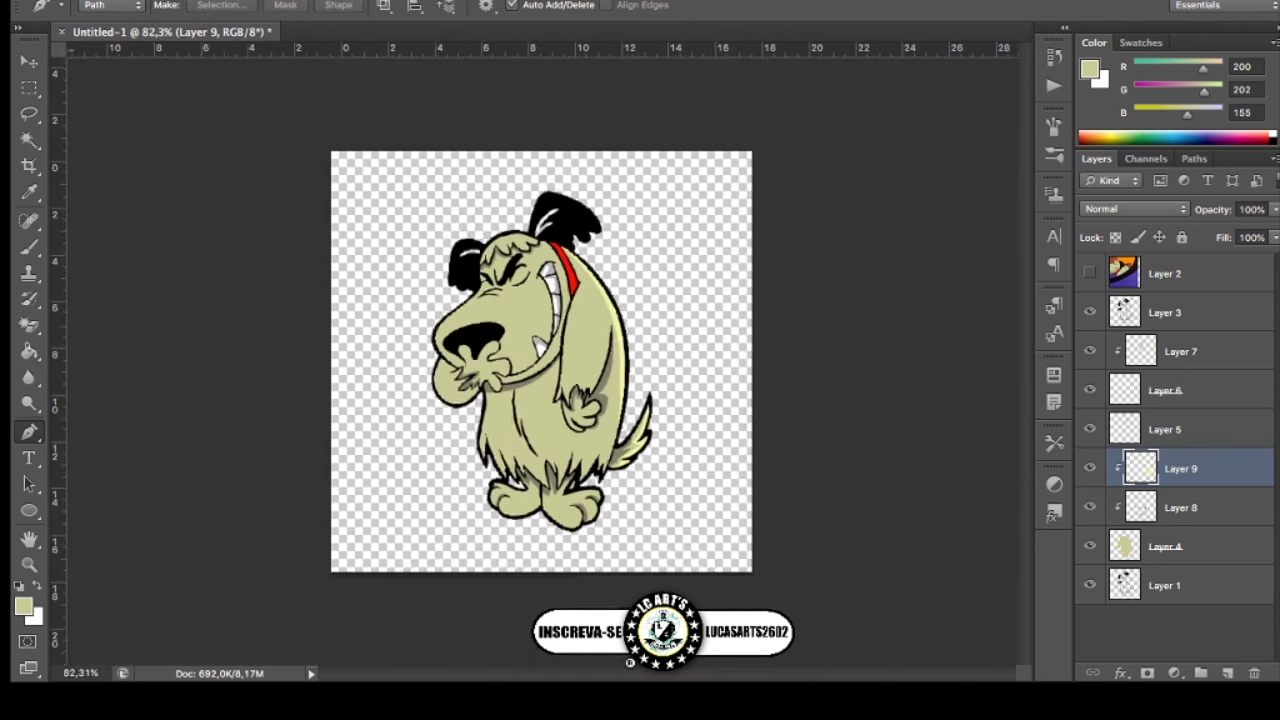
pyautogui.scroll(1, 540, 360)
pyautogui.scroll(1, 540, 360)
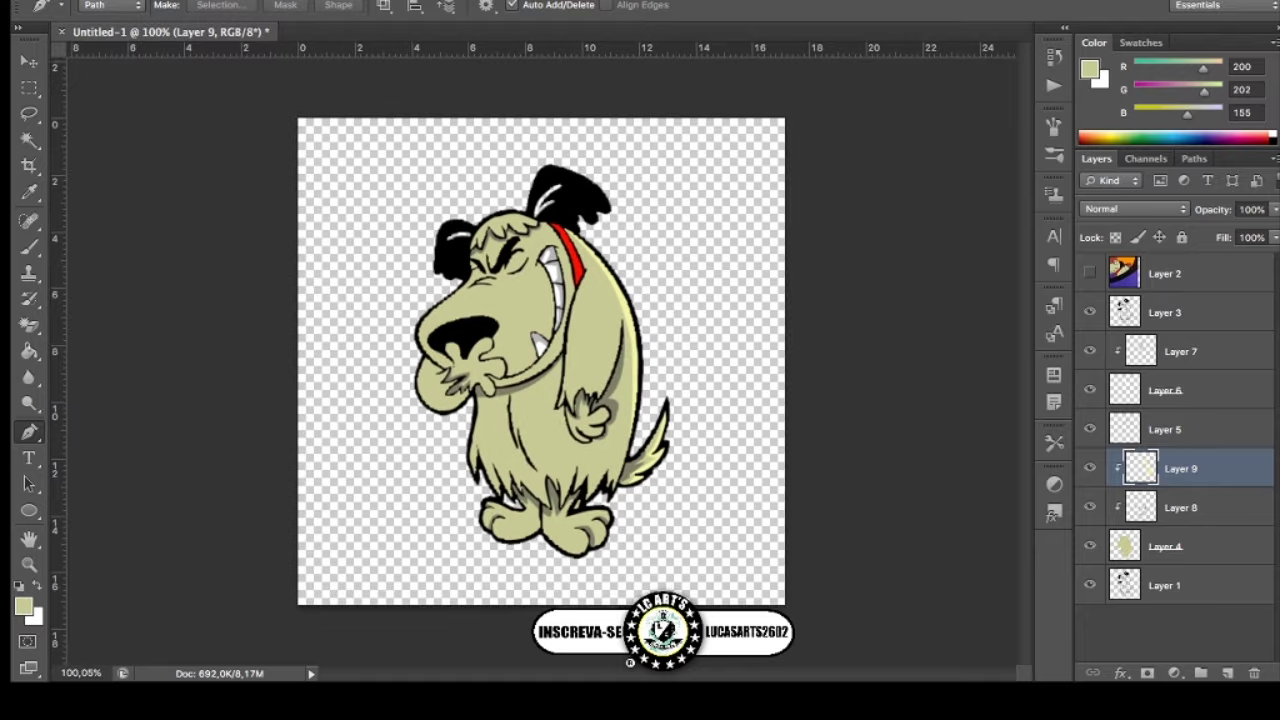